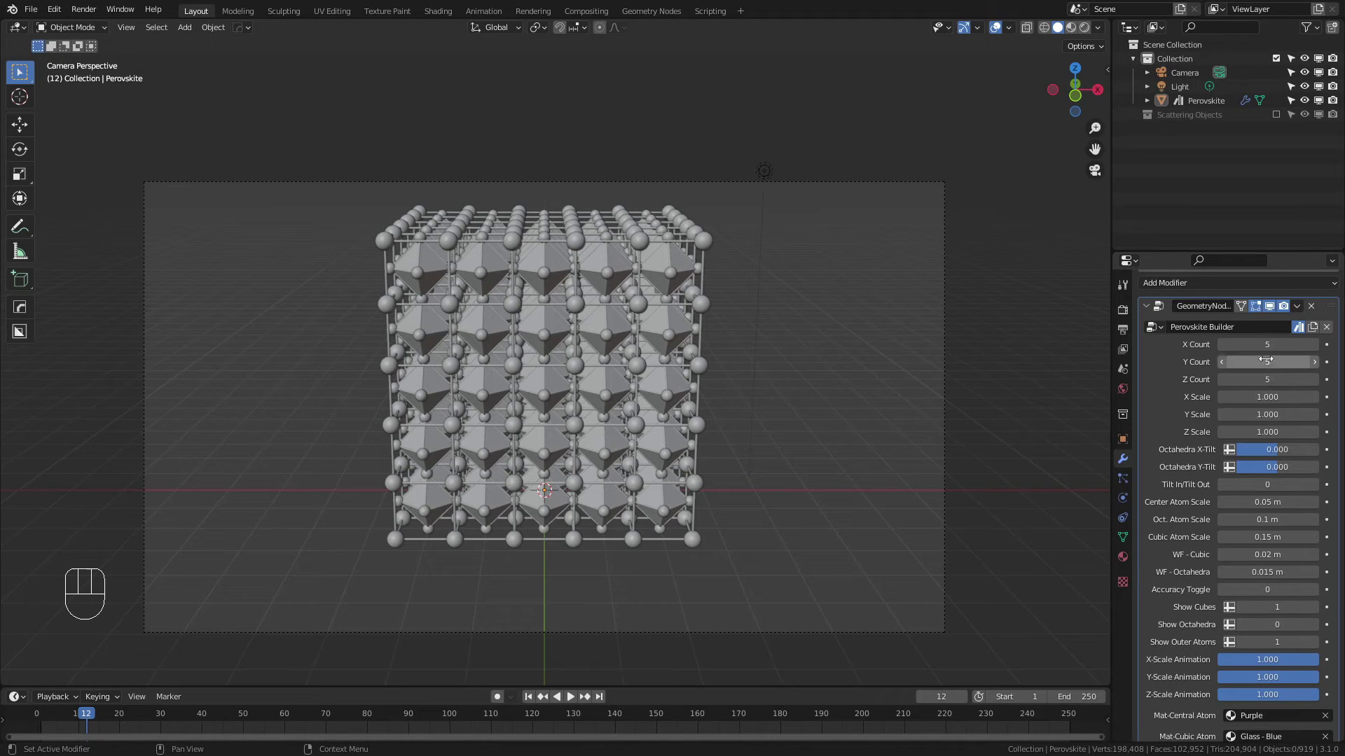
# Set the X, Y and Z counts of the Perovskite Builder to 1.
pyautogui.moveTo(1265, 360)
pyautogui.mouseDown()
pyautogui.moveTo(1264, 345)
pyautogui.moveTo(1264, 379)
pyautogui.moveTo(1253, 359)
pyautogui.moveTo(1252, 380)
pyautogui.mouseUp()
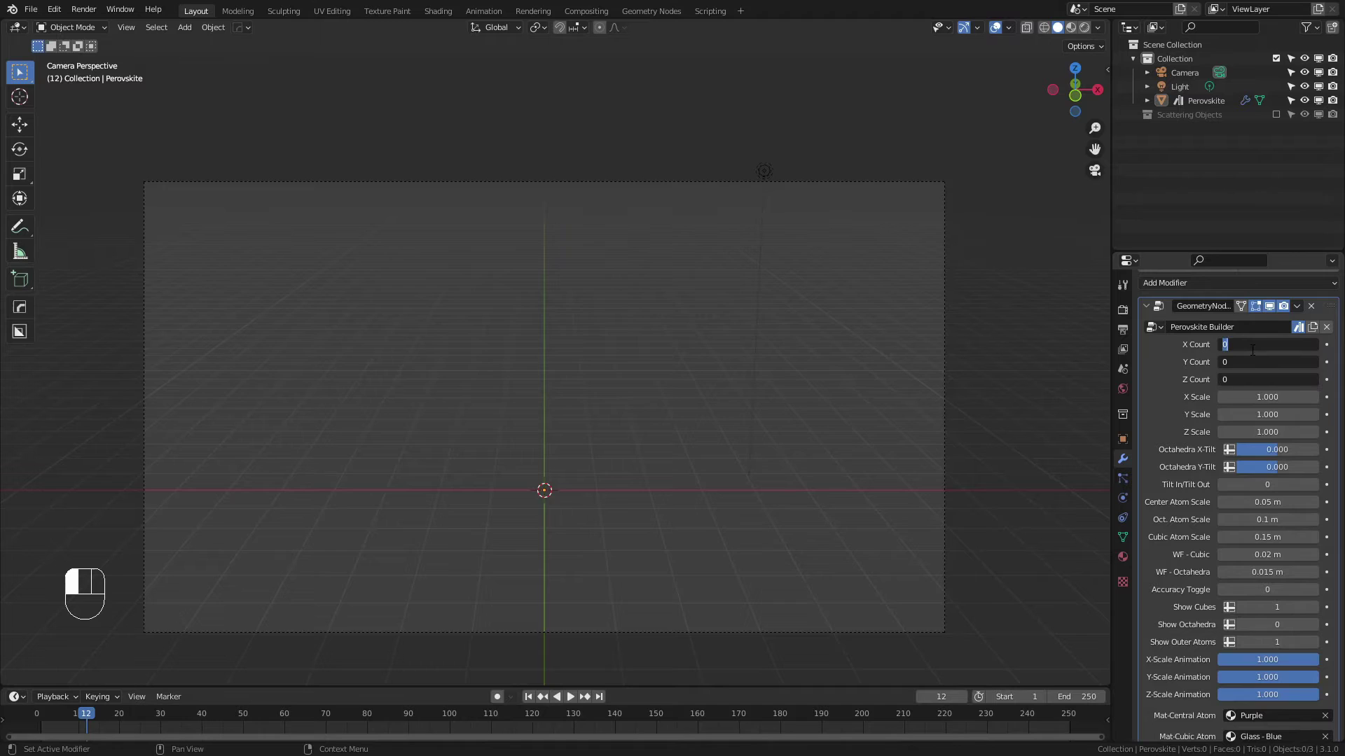
pyautogui.write('1')
pyautogui.press('Return')
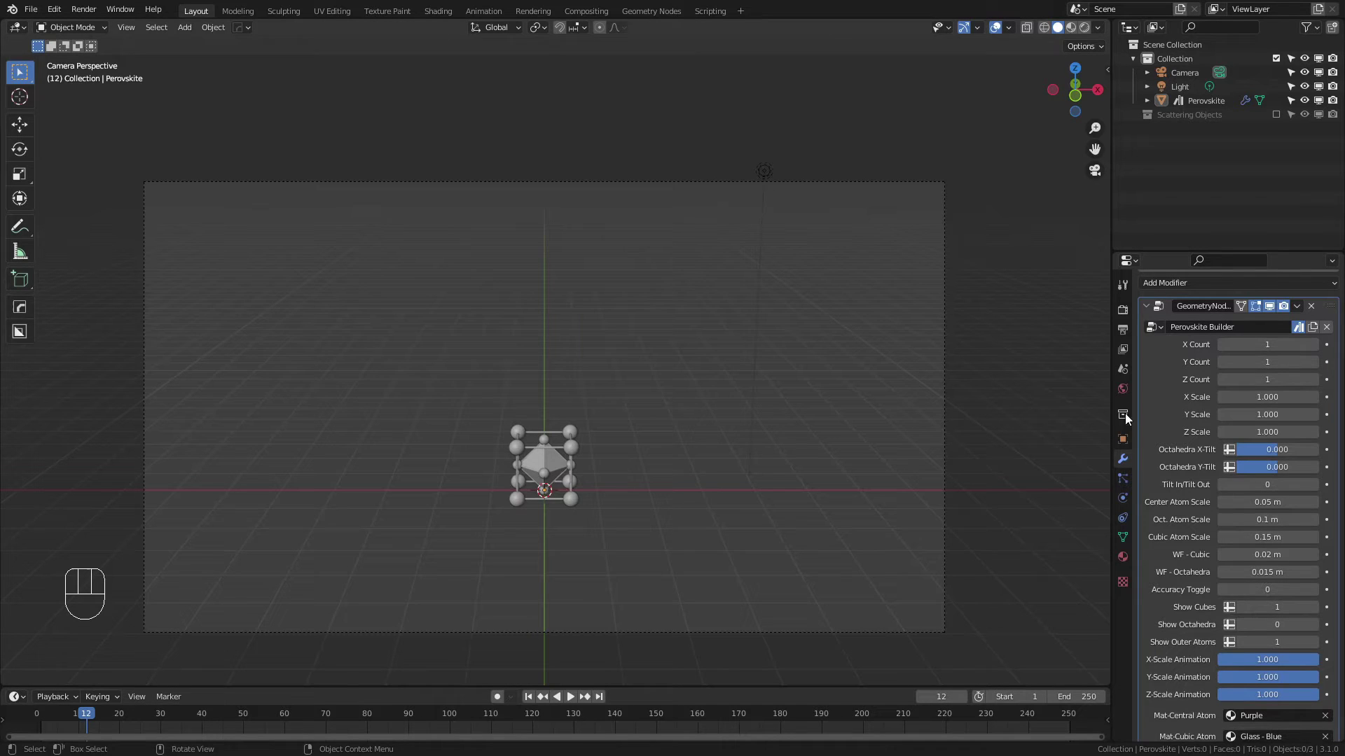
# Set the lattice's X Count and Y Count to 5.
pyautogui.moveTo(1269, 344); pyautogui.dragTo(1271, 362)
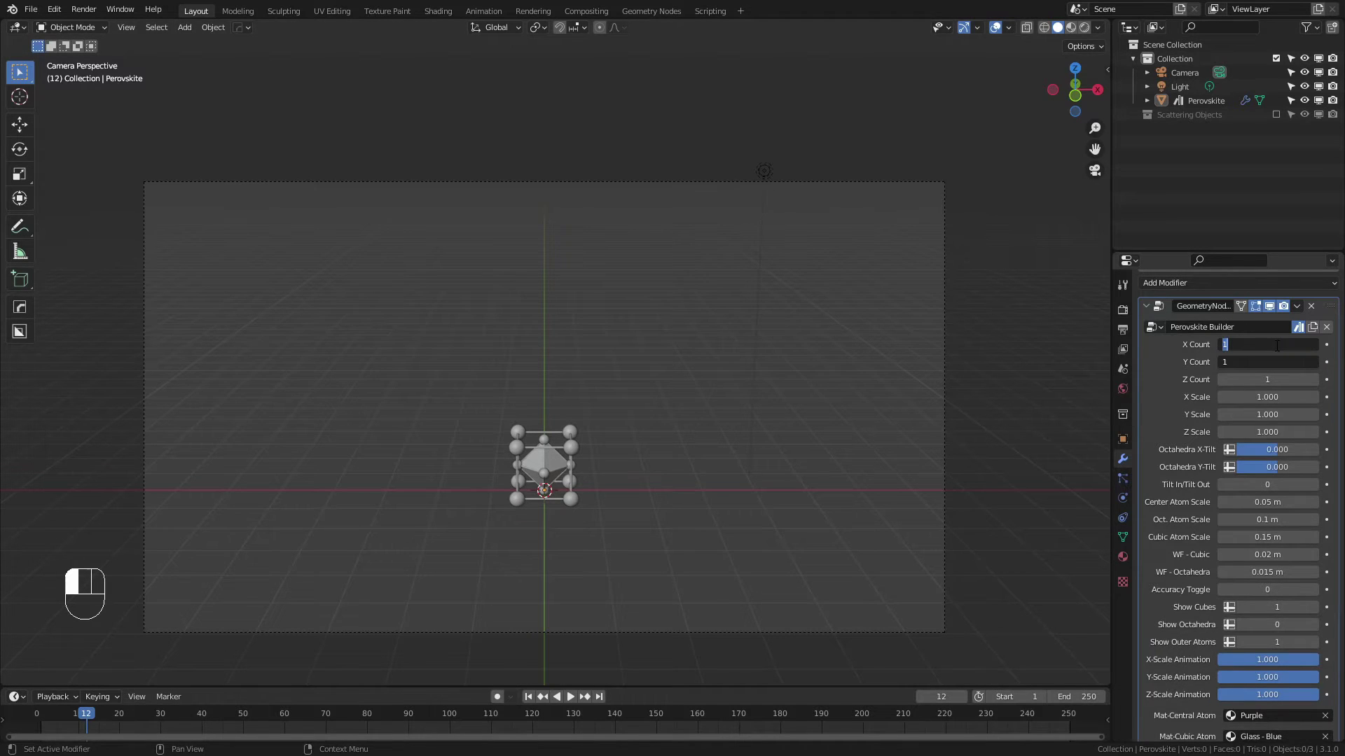
pyautogui.write('5')
pyautogui.press('Return')
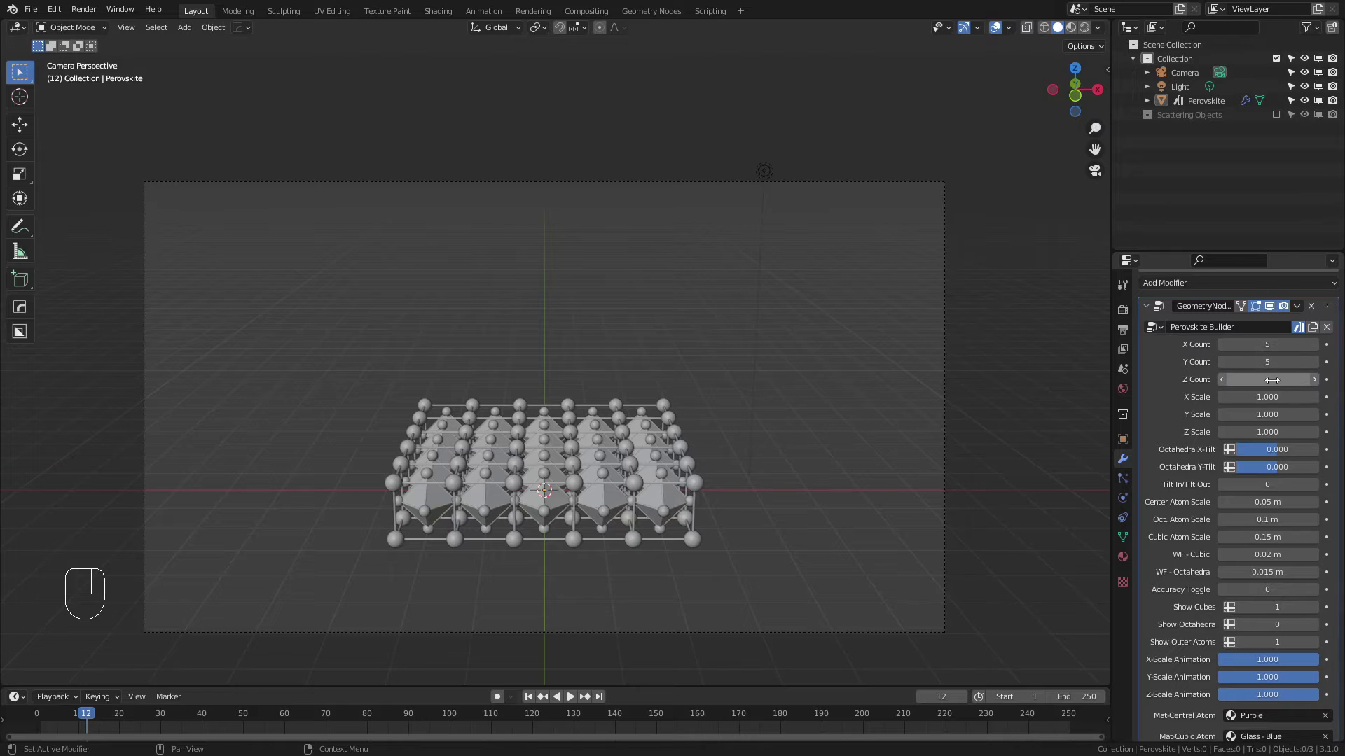
# Set the lattice's X Count to 10.
pyautogui.click(1271, 344)
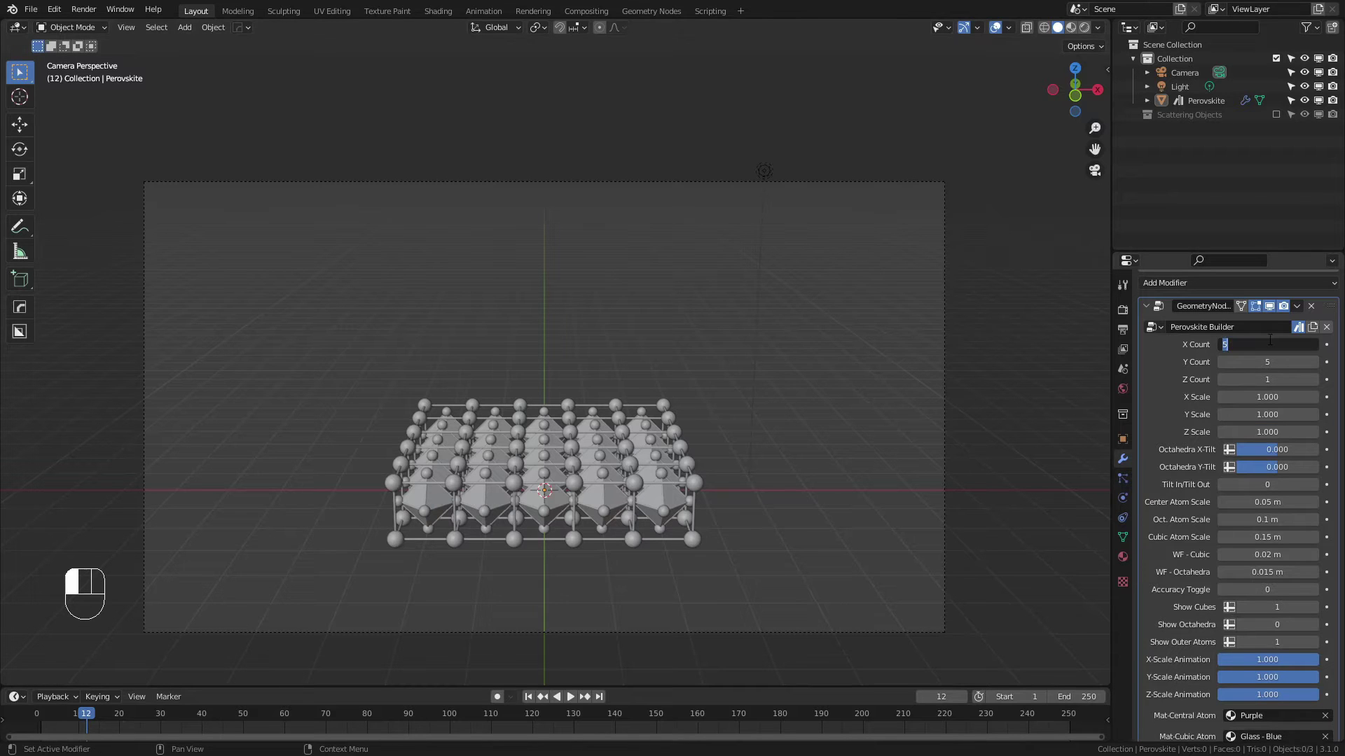
pyautogui.write('10')
pyautogui.press('Return')
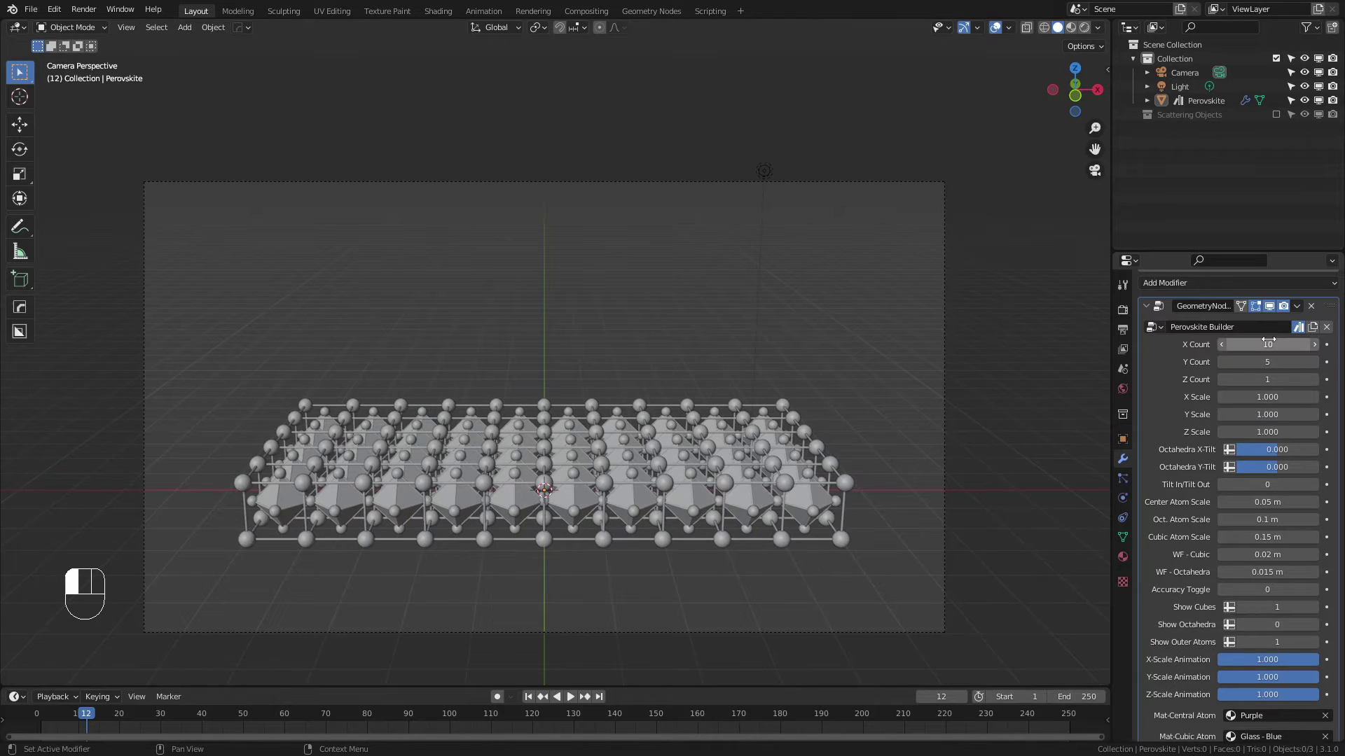
# Set the X, Y and Z counts together to 5 to form a full cubic lattice.
pyautogui.moveTo(1269, 341); pyautogui.dragTo(1269, 379)
pyautogui.write('5')
pyautogui.press('Return')
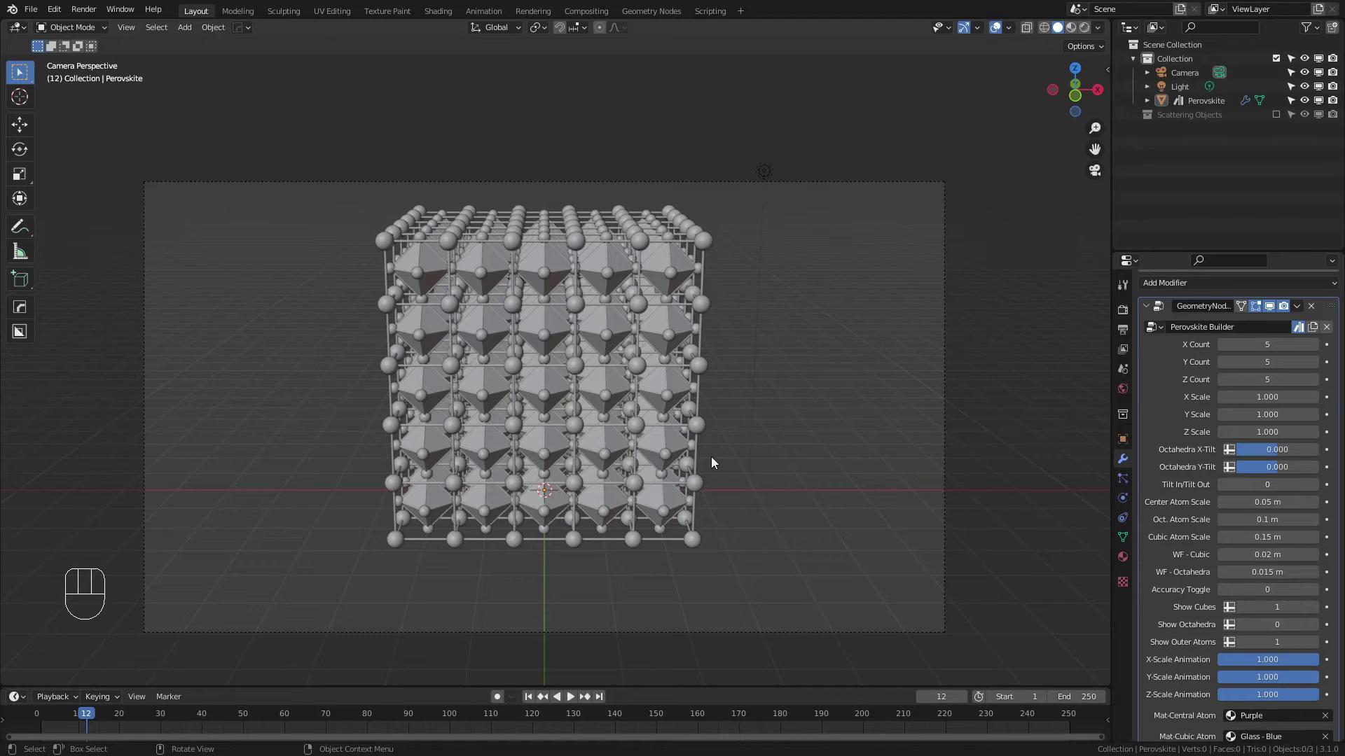
# Try an X Scale of 1.5 on the lattice and undo the change.
pyautogui.click(1280, 397)
pyautogui.write('1.5')
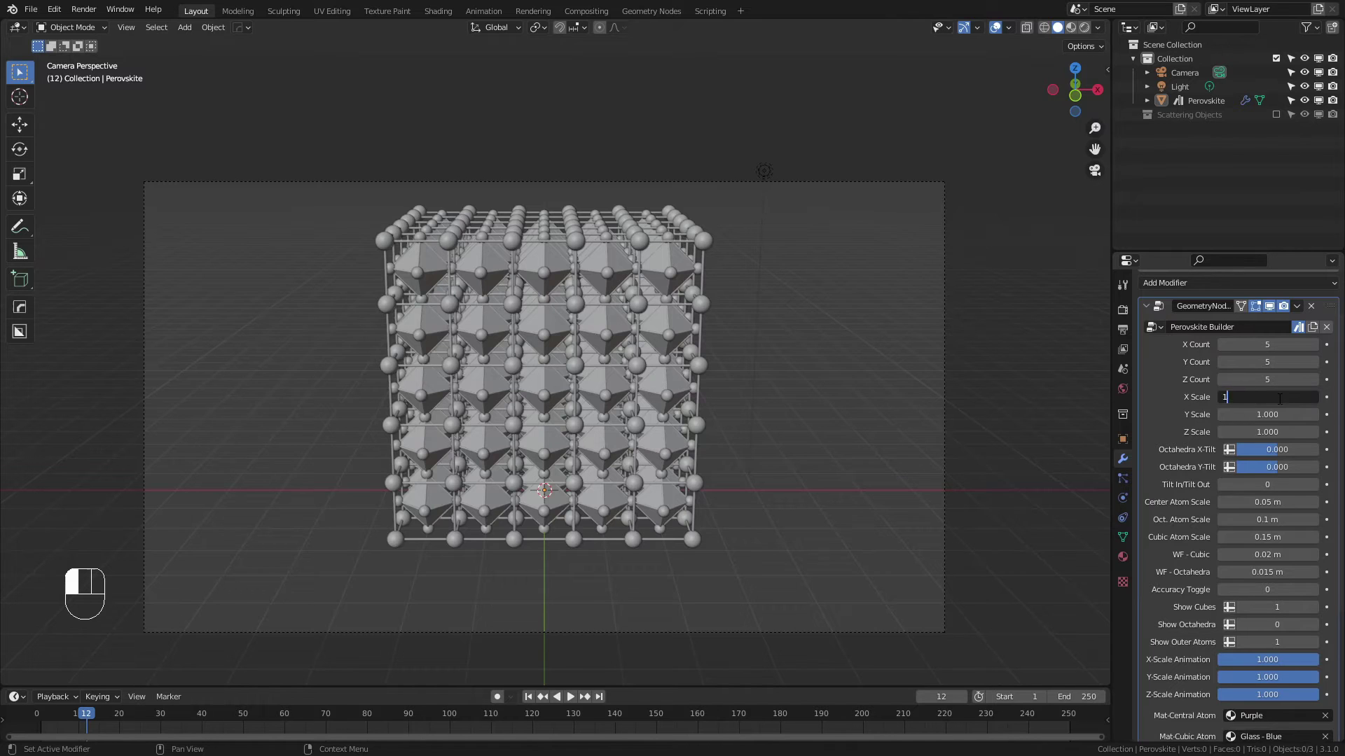
pyautogui.press('Return')
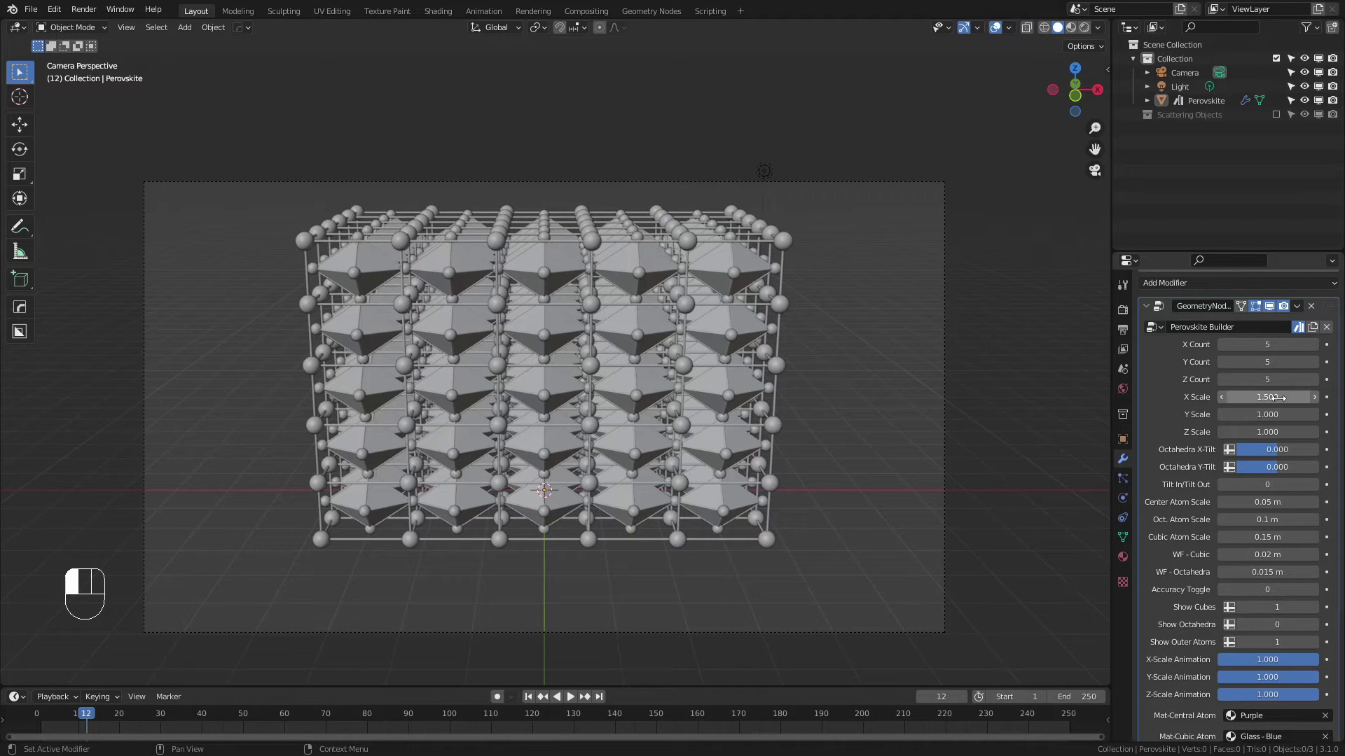
pyautogui.hotkey('ctrl', 'z')
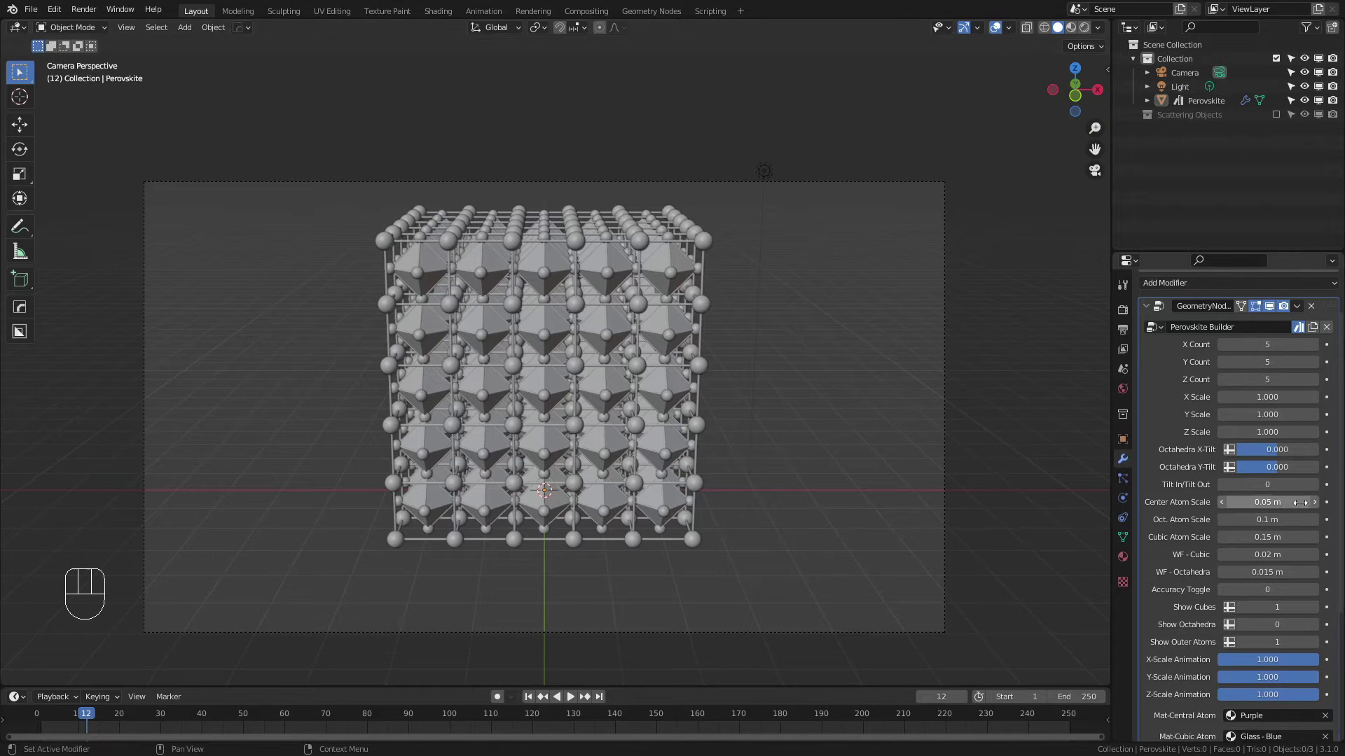
# Try Octahedra X-Tilt -1.000 and Y-Tilt 1.000 with Tilt In/Tilt Out at 1, and undo these changes.
pyautogui.moveTo(1277, 449); pyautogui.dragTo(1233, 452)
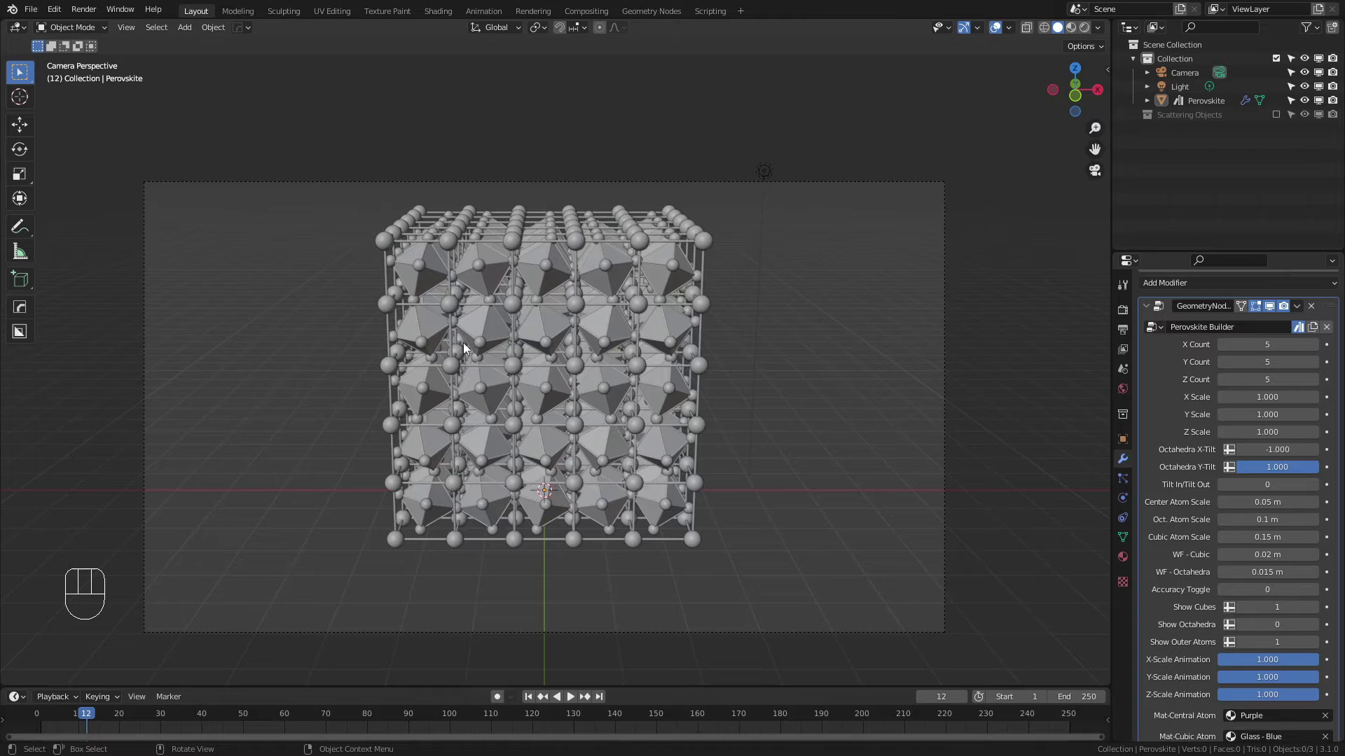
pyautogui.moveTo(1268, 488); pyautogui.dragTo(1281, 488)
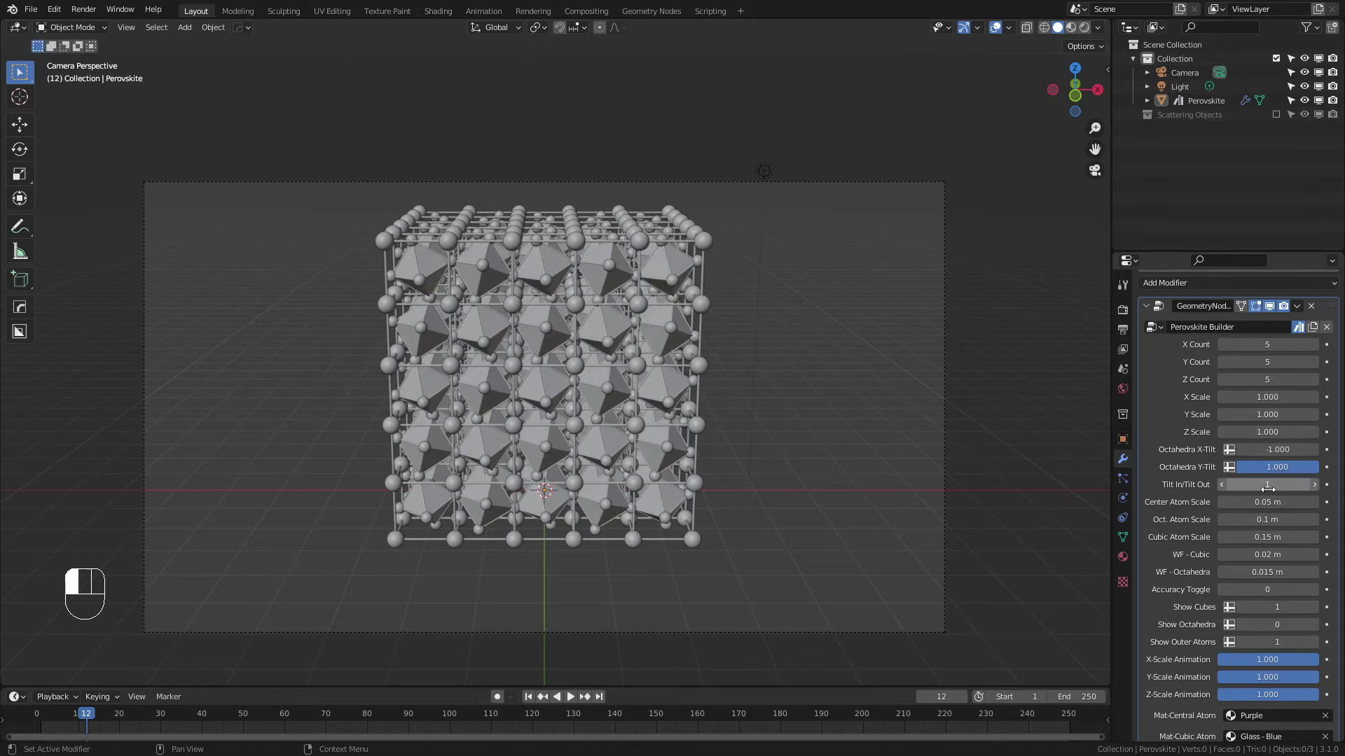
pyautogui.hotkey('ctrl', 'z')
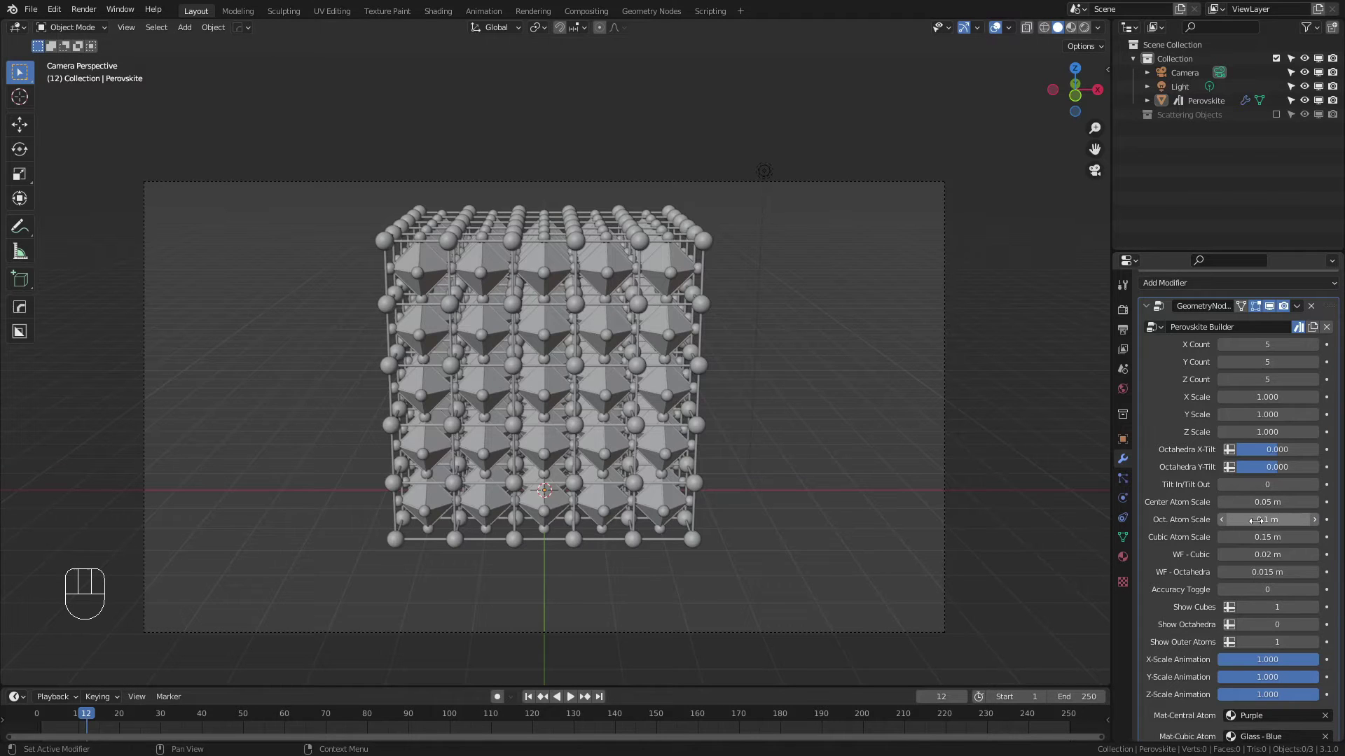
# Try other atom scale and cubic wireframe thickness values, and undo these changes.
pyautogui.keyDown('shift'); pyautogui.moveTo(1254, 519); pyautogui.dragTo(1253, 554); pyautogui.keyUp('shift')
pyautogui.hotkey('ctrl', 'z')
pyautogui.hotkey('ctrl', 'z')
pyautogui.hotkey('ctrl', 'z')
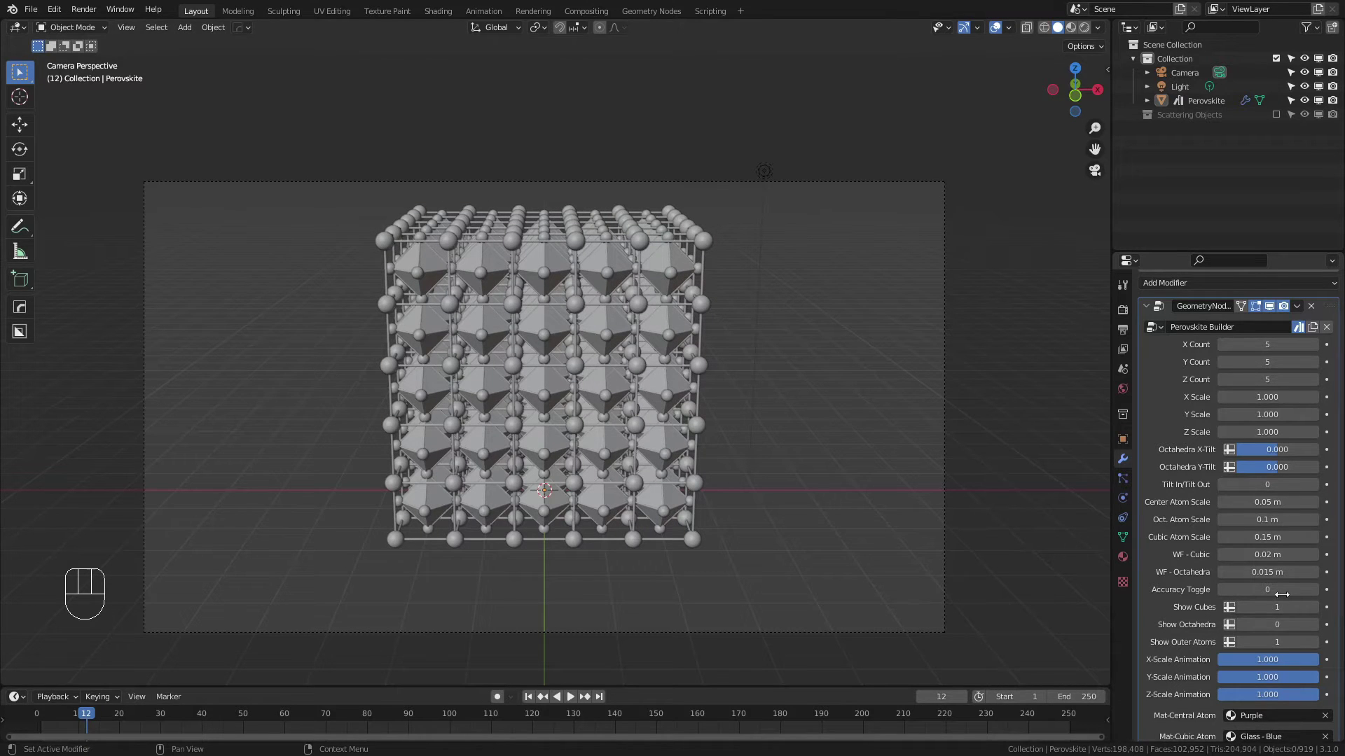
# Stretch the lattice's unit cells by setting the X Scale to 2.
pyautogui.click(1251, 397)
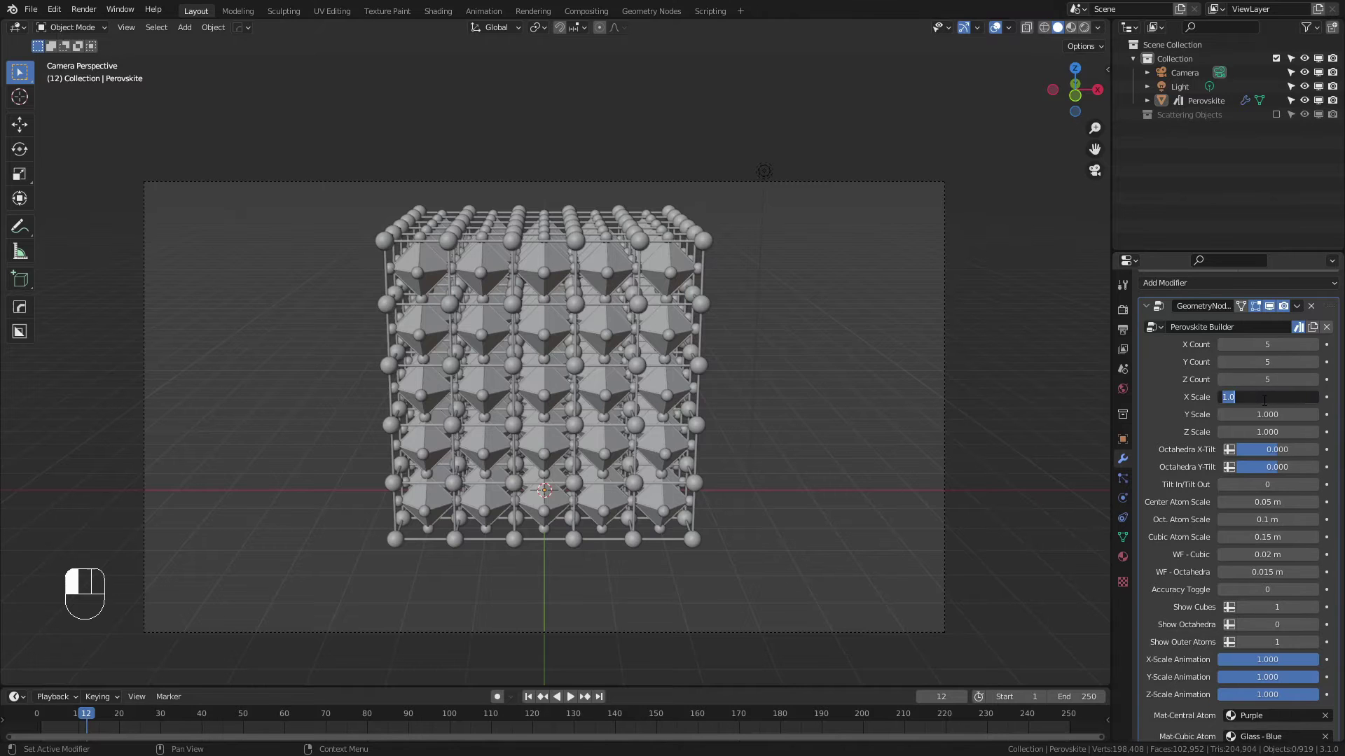
pyautogui.write('2')
pyautogui.press('Return')
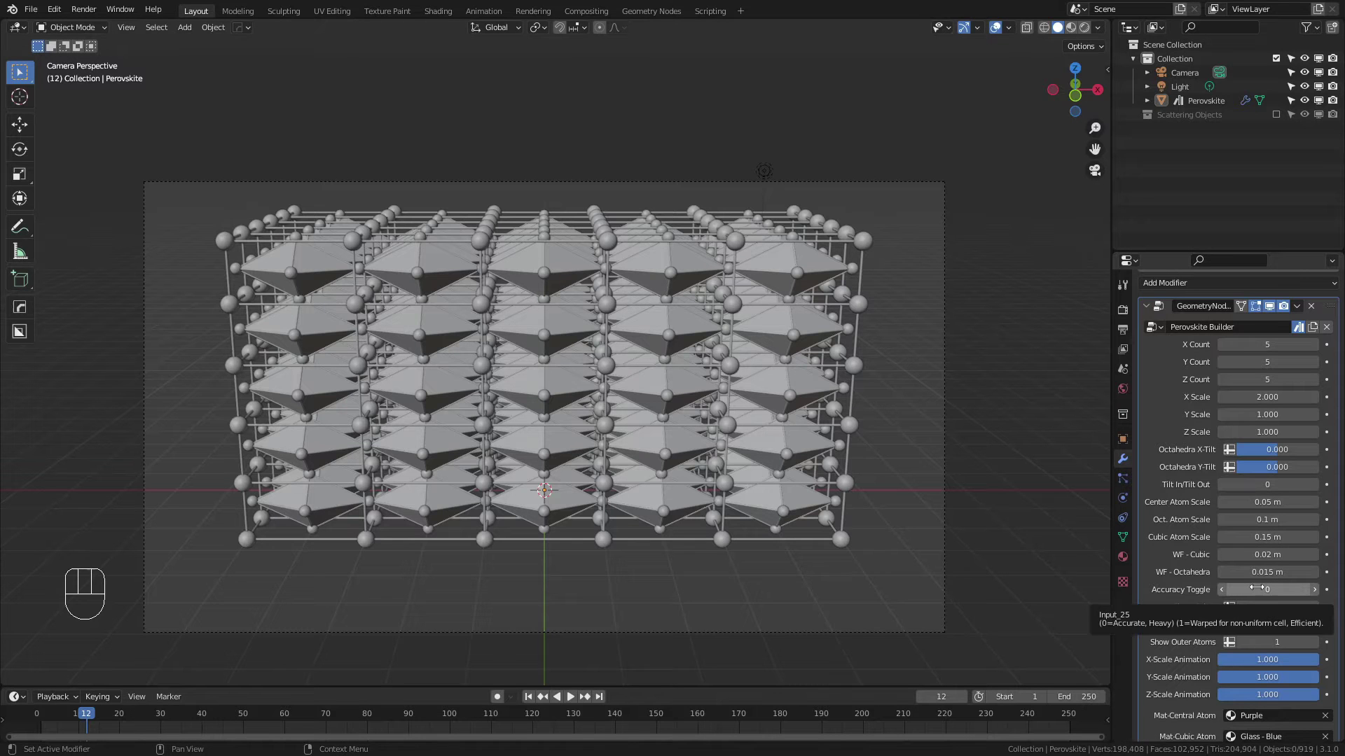
# Try the Accuracy Toggle at 1 on the stretched lattice with the lattice selected, and set it back to 0.
pyautogui.moveTo(1252, 588); pyautogui.dragTo(1271, 589)
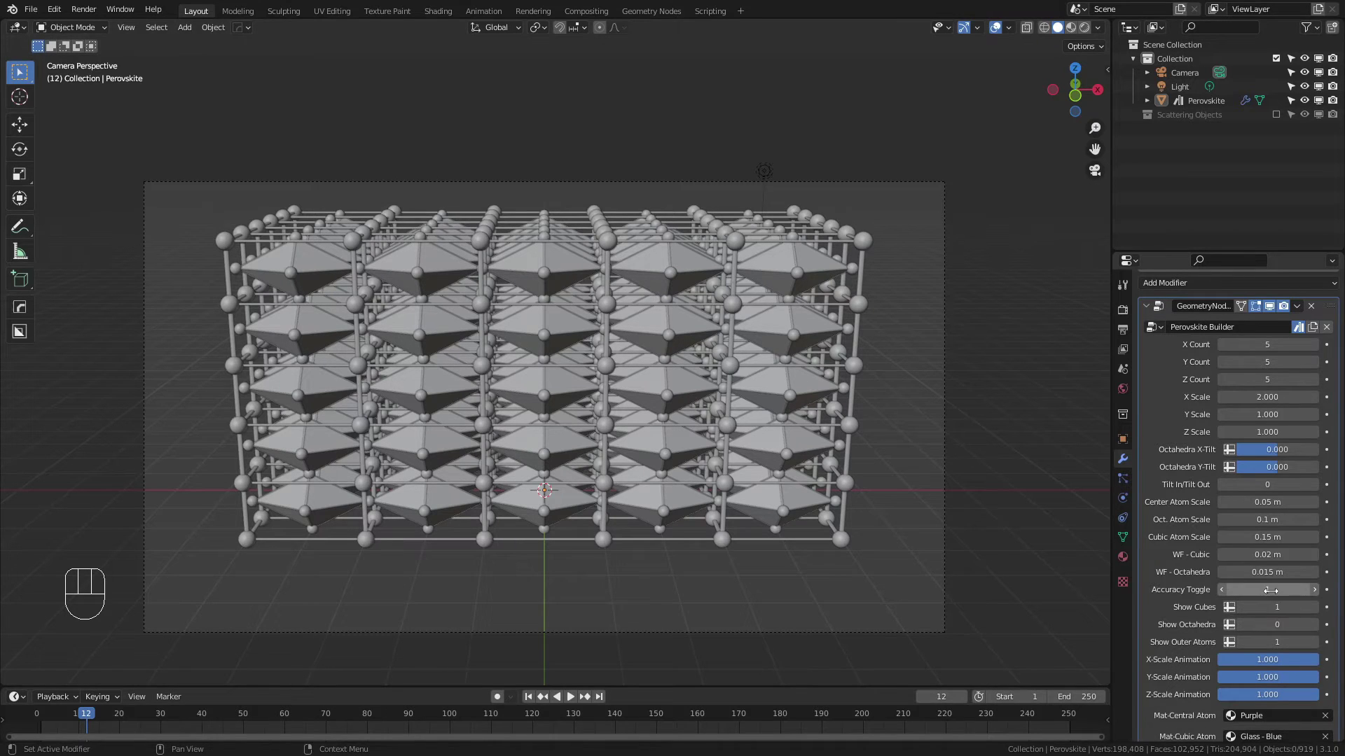
pyautogui.moveTo(1269, 591); pyautogui.dragTo(1271, 591)
pyautogui.click(753, 422)
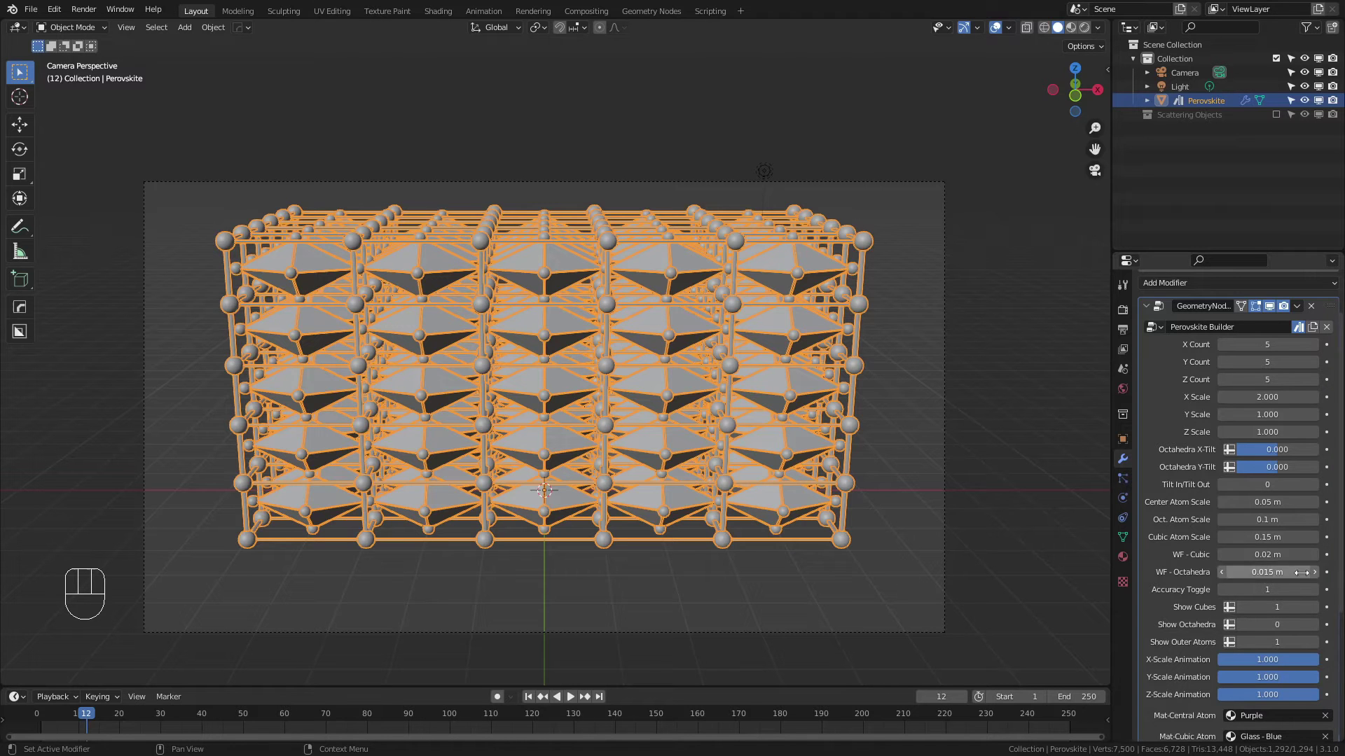
pyautogui.moveTo(1278, 588); pyautogui.dragTo(1233, 589)
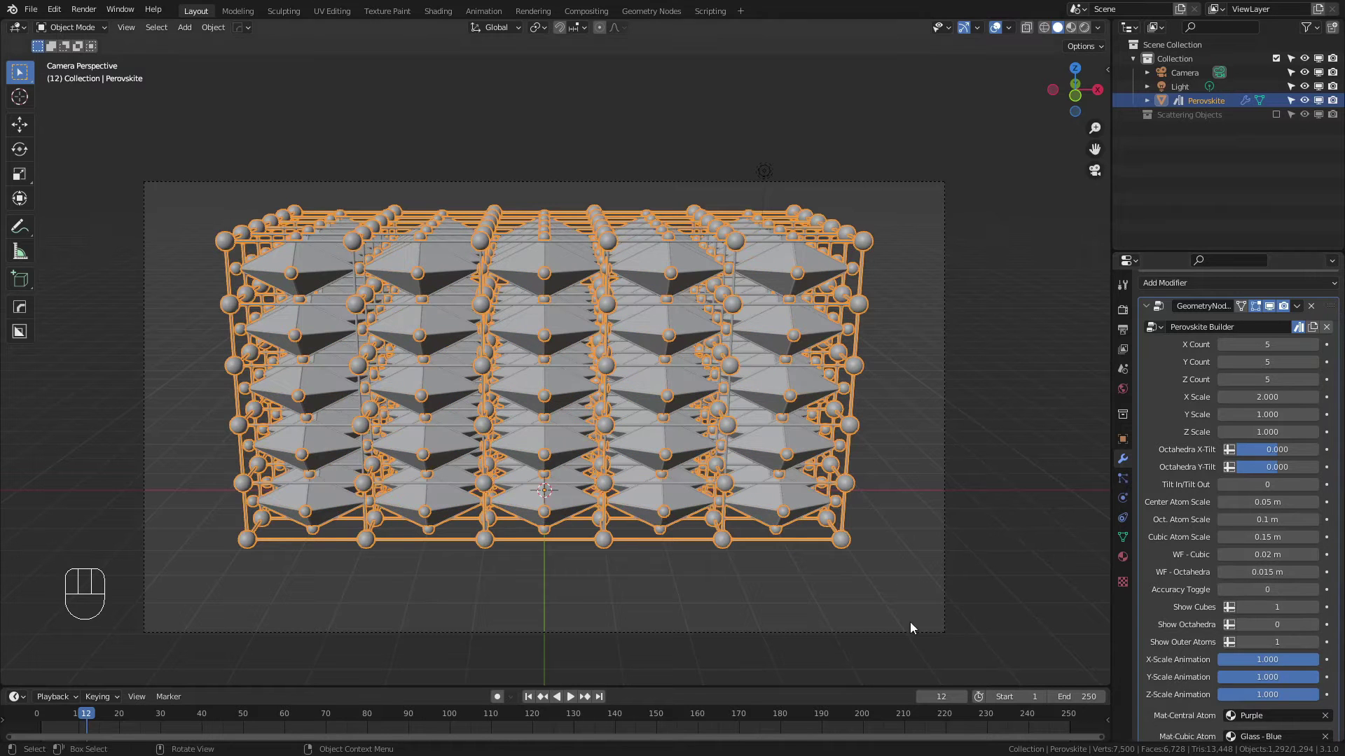
pyautogui.click(734, 578)
pyautogui.click(680, 447)
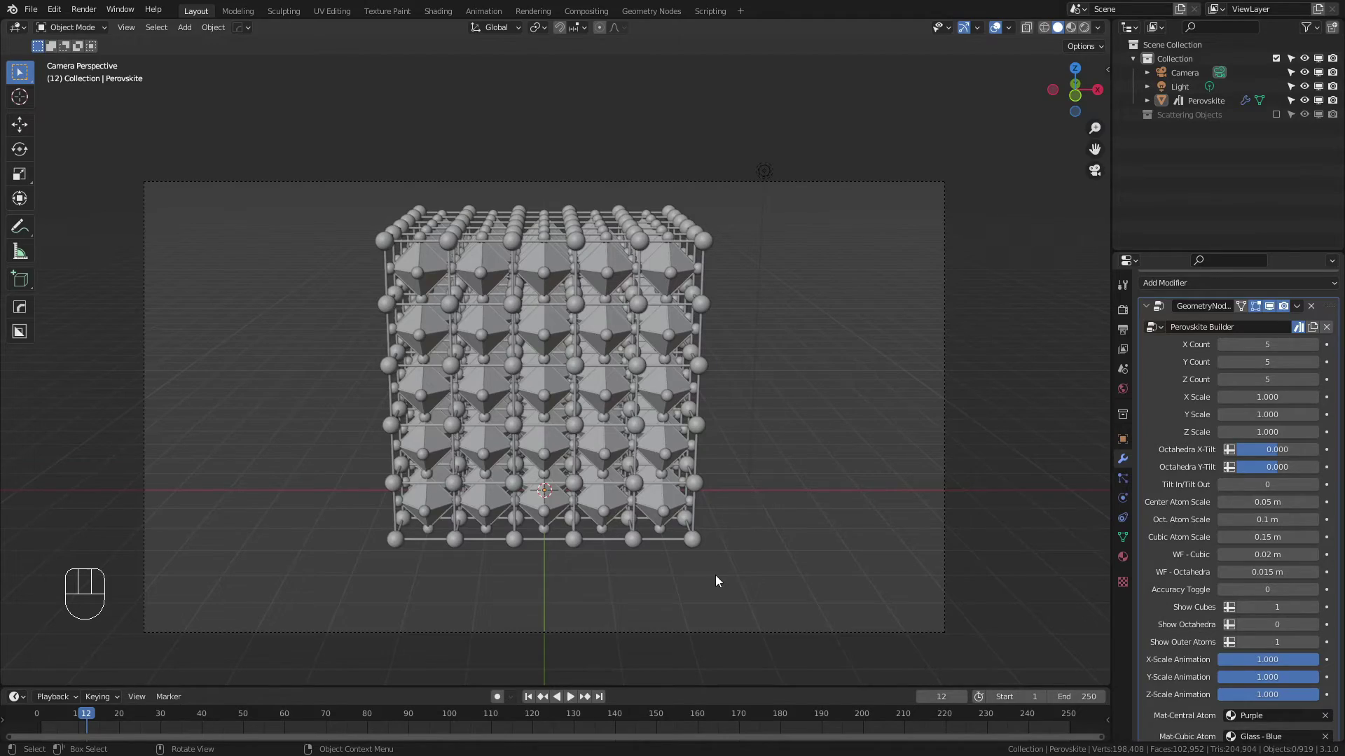
# Switch the viewport to Rendered shading and view the lattice's materials up close.
pyautogui.press('z')
pyautogui.click(556, 300)
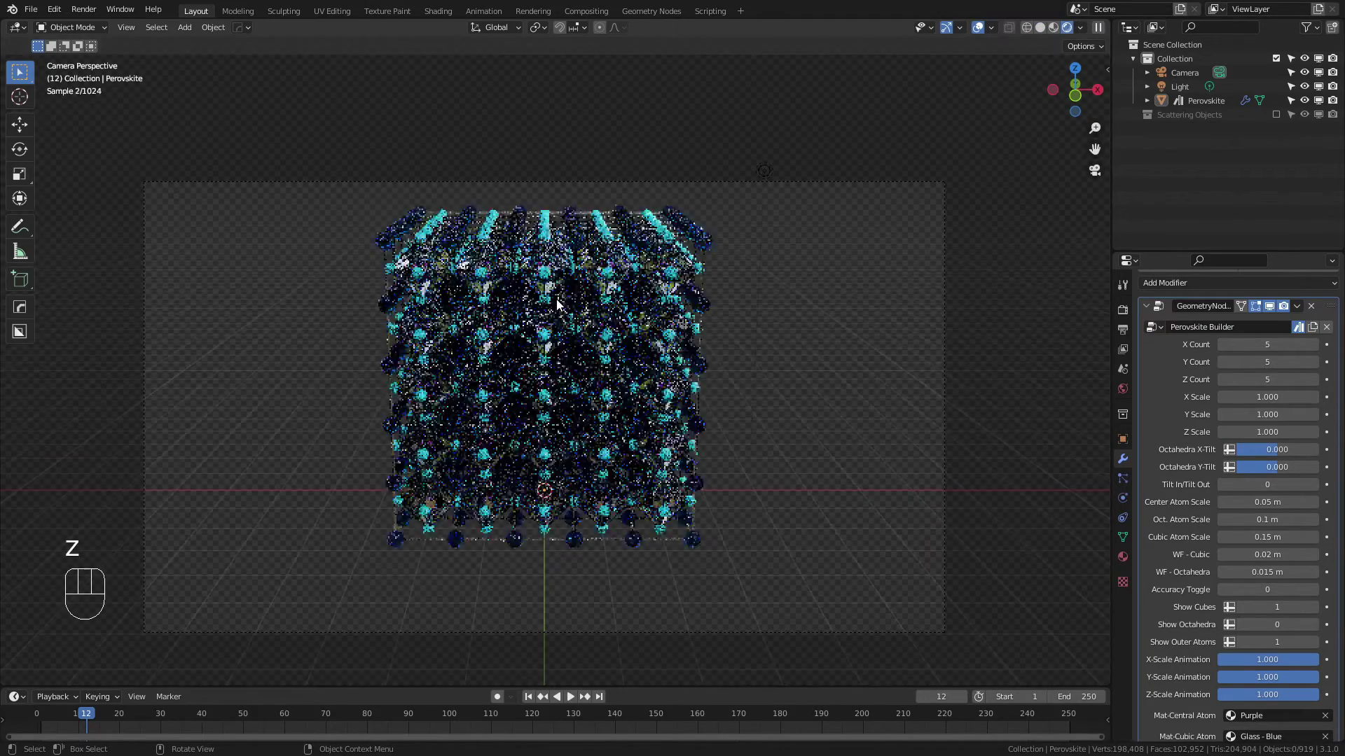
pyautogui.scroll(5, 545, 305)
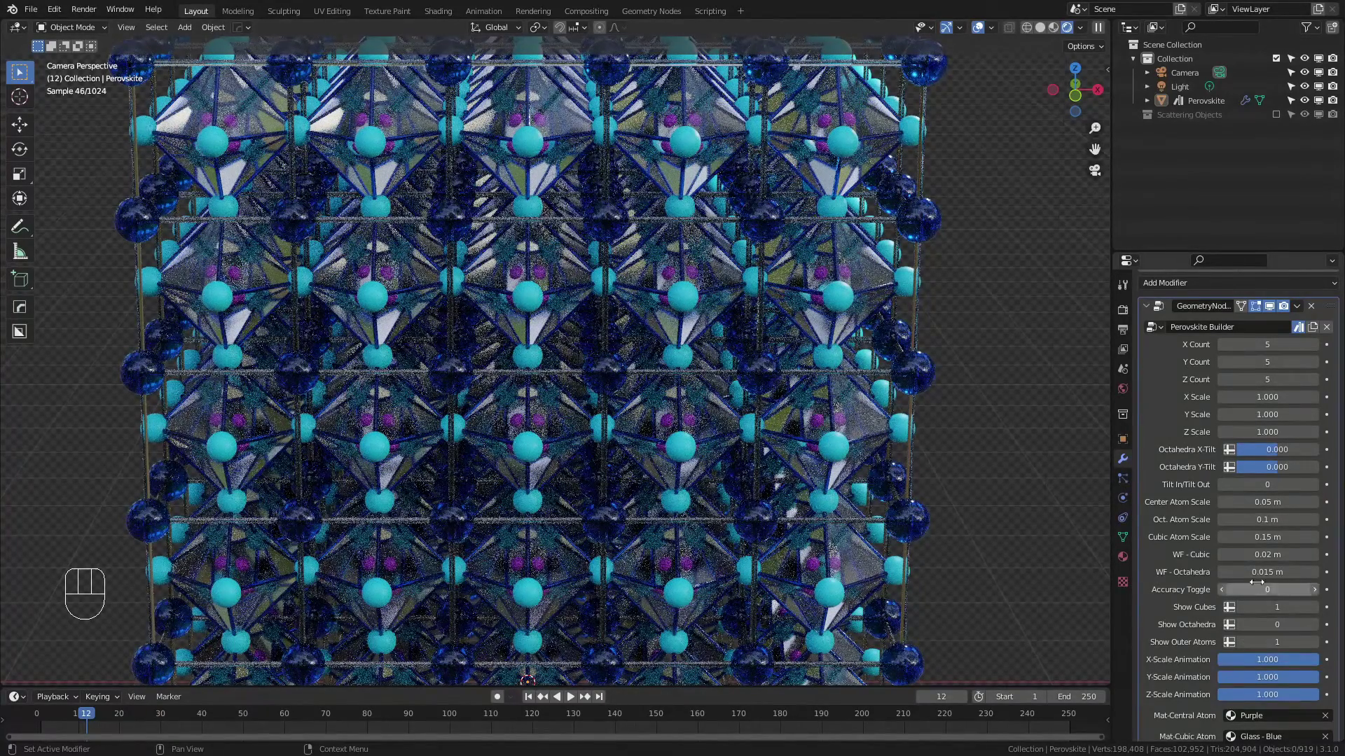
# Try a Solidify modifier on the Perovskite object below the geometry nodes, and remove it.
pyautogui.click(1145, 306)
pyautogui.click(1179, 339)
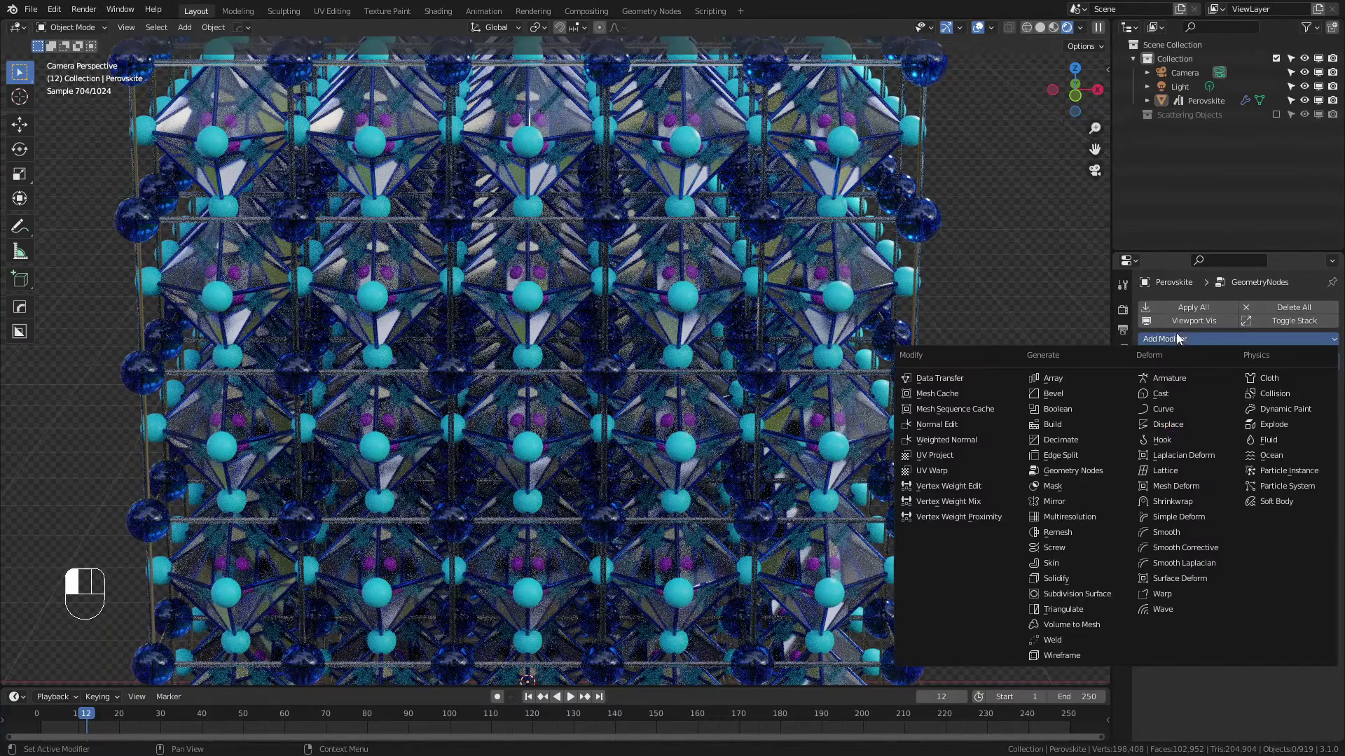
pyautogui.click(1063, 577)
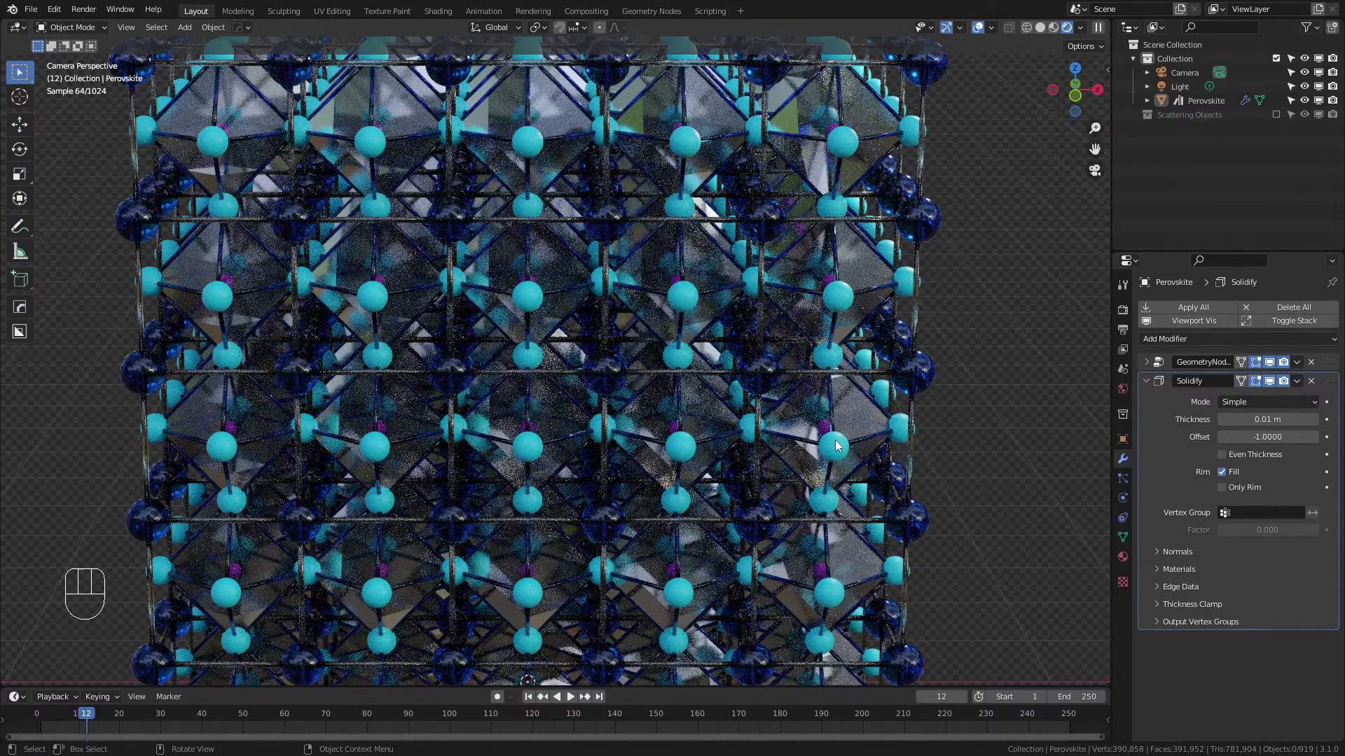
pyautogui.click(1311, 380)
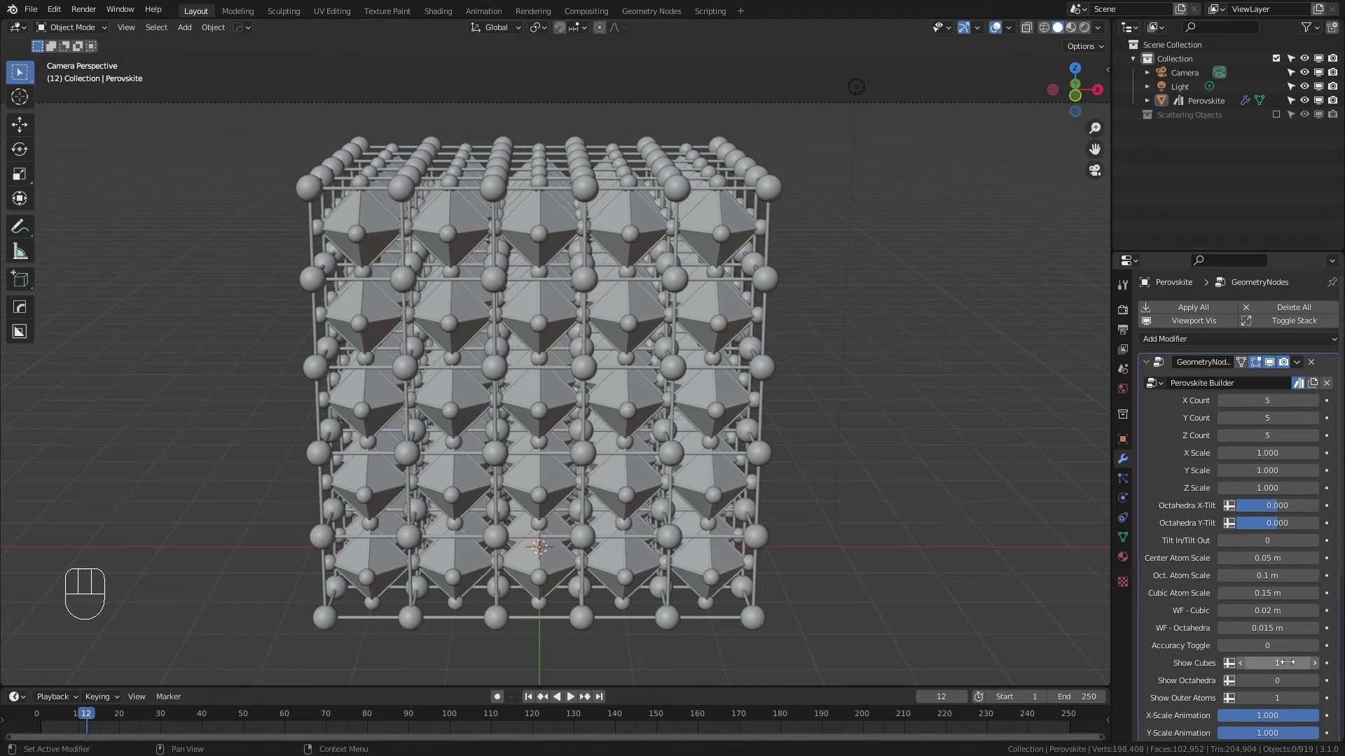
# Try Show Cubes at 0 to display the solid cubes, and set it back to 1.
pyautogui.click(1240, 664)
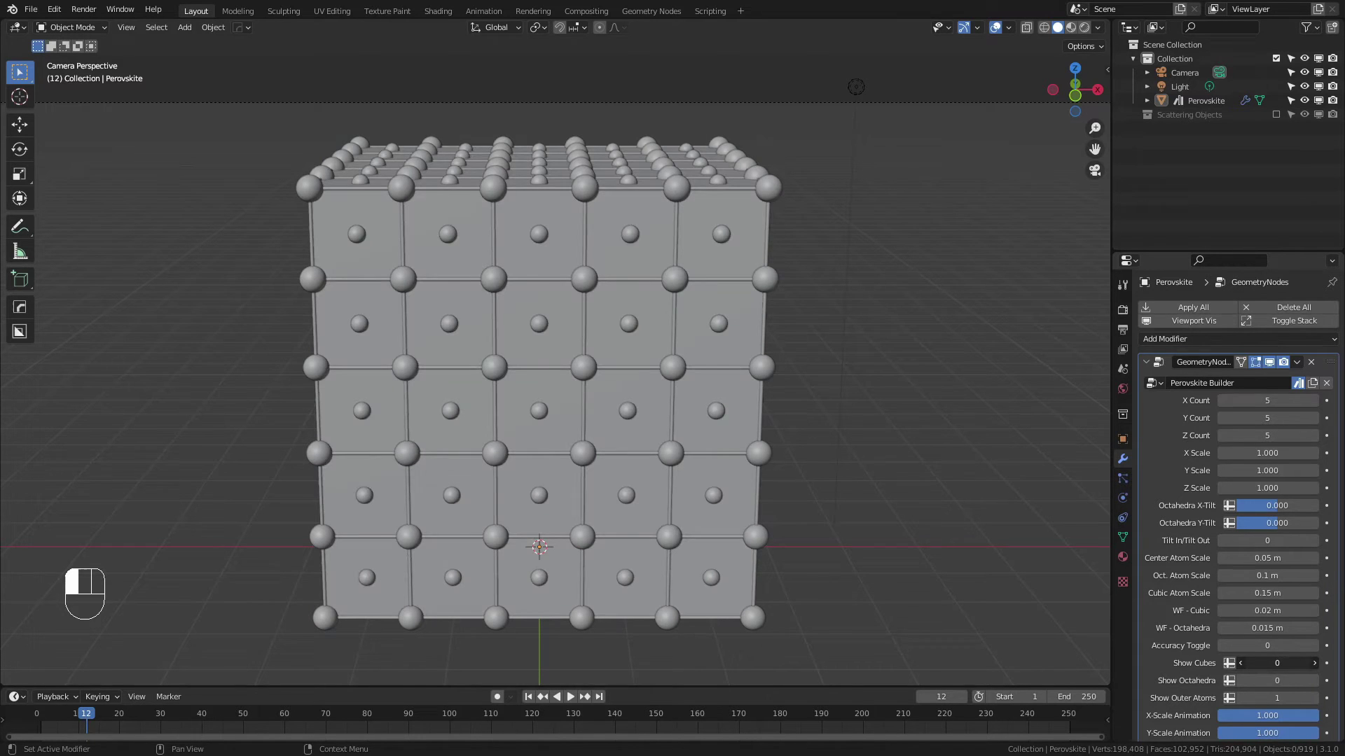
pyautogui.moveTo(1277, 663)
pyautogui.mouseDown()
pyautogui.moveTo(1292, 664)
pyautogui.moveTo(1277, 680)
pyautogui.moveTo(1292, 681)
pyautogui.moveTo(1274, 681)
pyautogui.mouseUp()
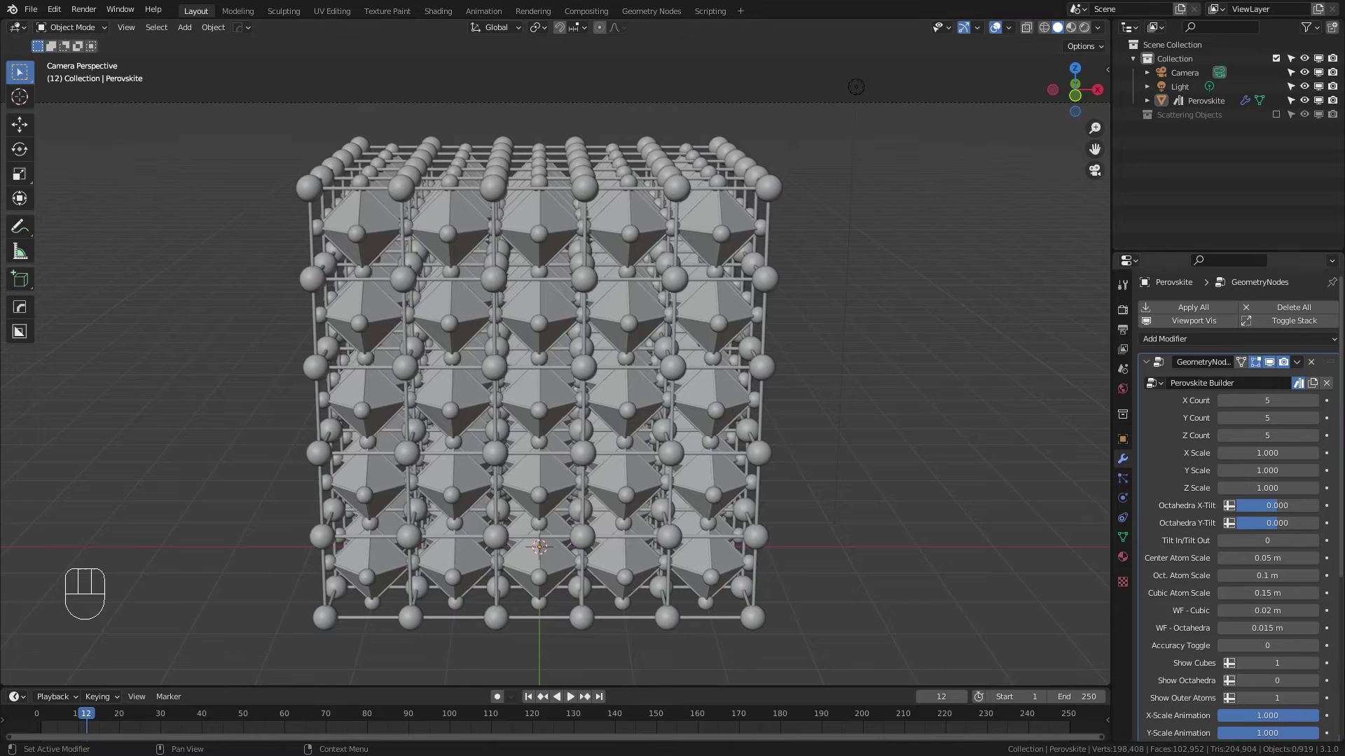
# Set the Z-Scale Animation to 0 and bring it down to -1.000.
pyautogui.scroll(-6, 1268, 721)
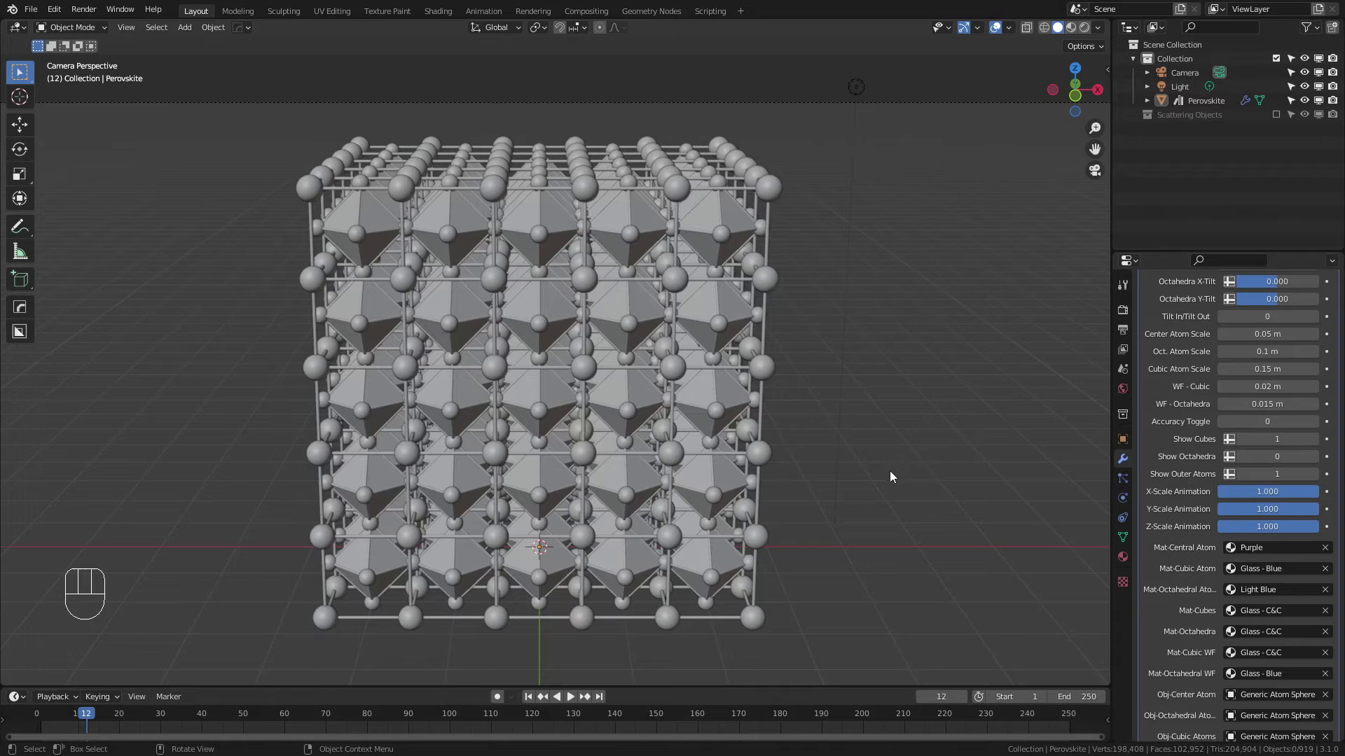
pyautogui.click(1275, 524)
pyautogui.write('0')
pyautogui.press('Return')
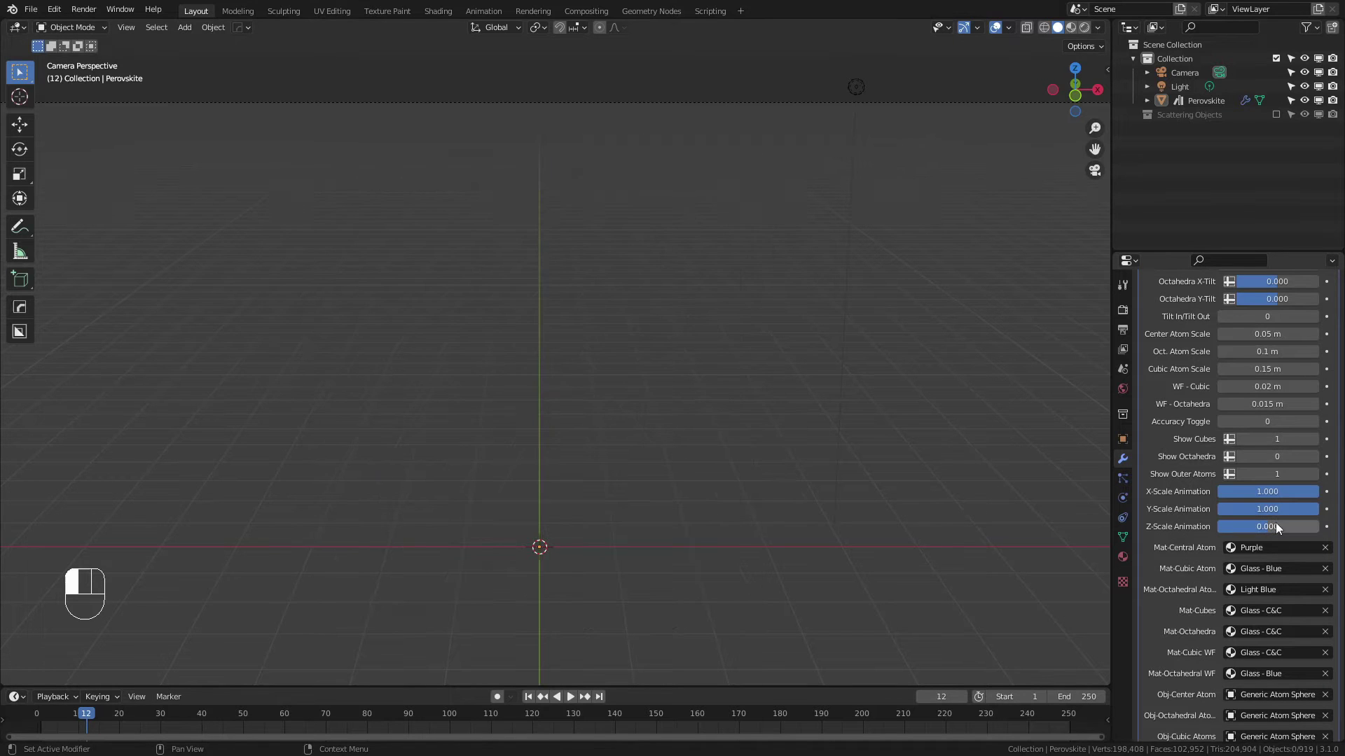
pyautogui.moveTo(1260, 524); pyautogui.dragTo(1216, 527)
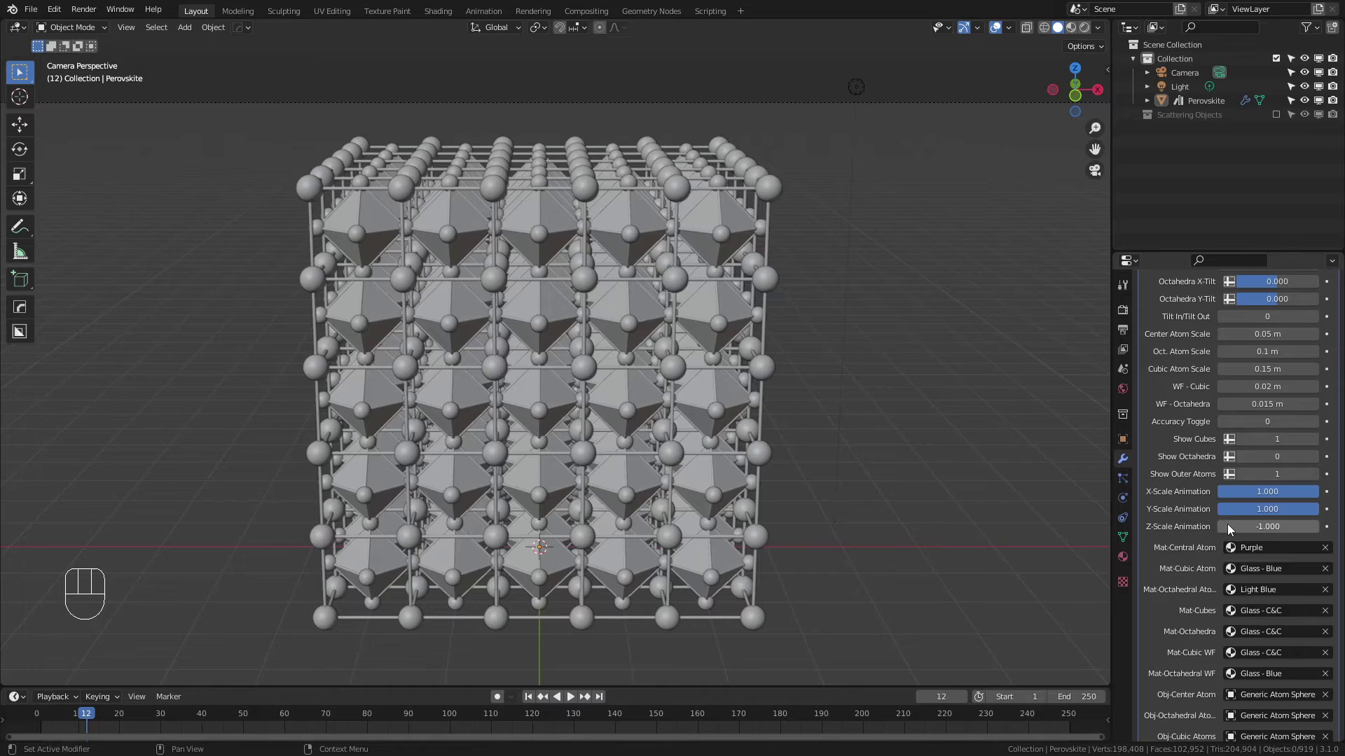
# Set the Y-Scale and Z-Scale Animation values to 1.
pyautogui.moveTo(1279, 502); pyautogui.dragTo(1268, 527)
pyautogui.write('1')
pyautogui.press('Return')
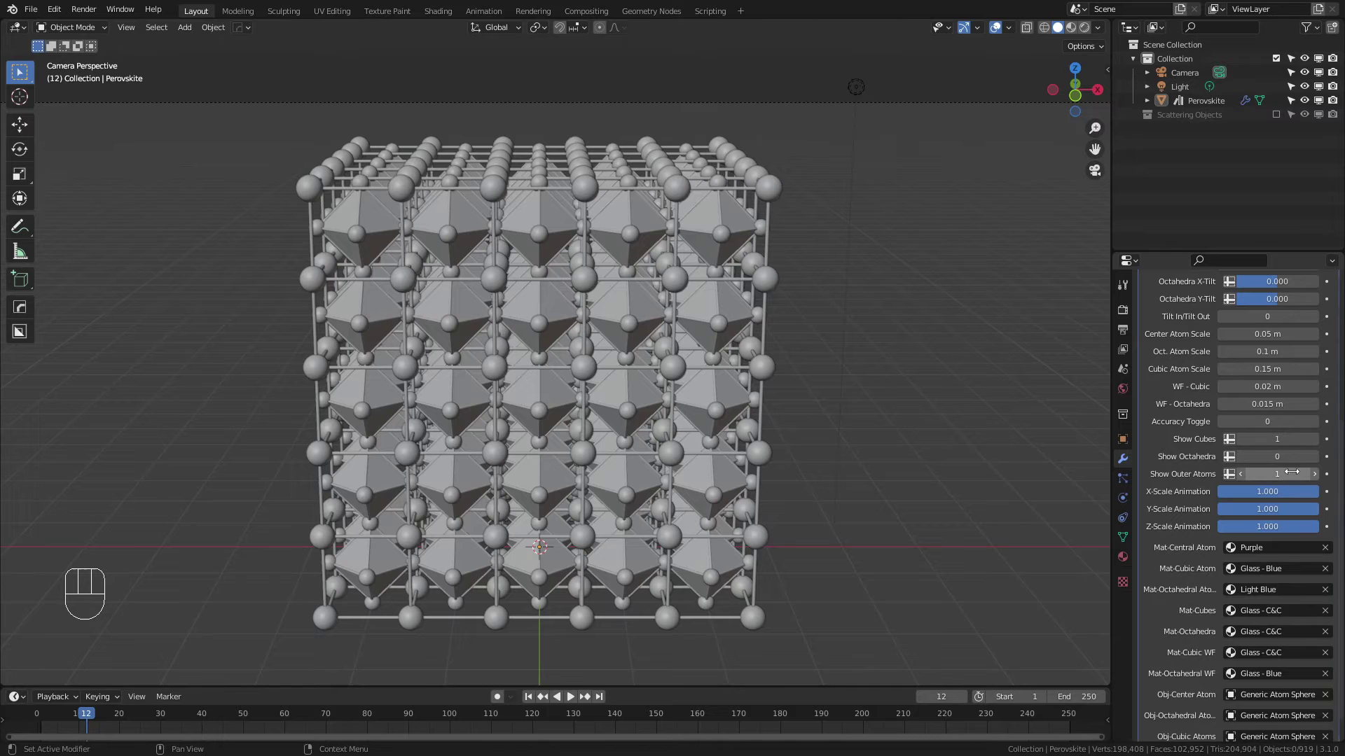
# Try Show Outer Atoms at 0 to hide the lattice's outer atoms, and set it back to 1.
pyautogui.moveTo(1277, 474); pyautogui.dragTo(1257, 474)
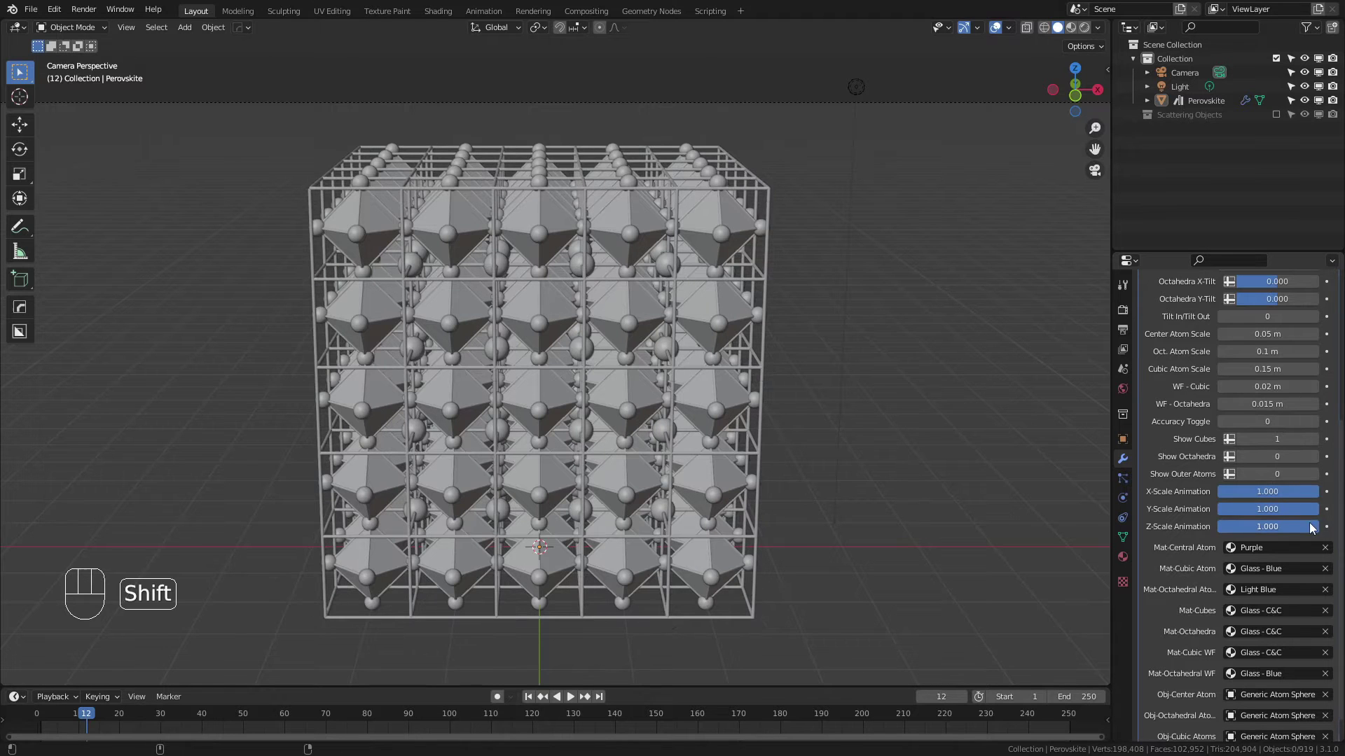
pyautogui.moveTo(1310, 528)
pyautogui.keyDown('shift'); pyautogui.mouseDown()
pyautogui.moveTo(1248, 530)
pyautogui.moveTo(1290, 530)
pyautogui.mouseUp(); pyautogui.keyUp('shift')
pyautogui.moveTo(1280, 476); pyautogui.dragTo(1300, 475)
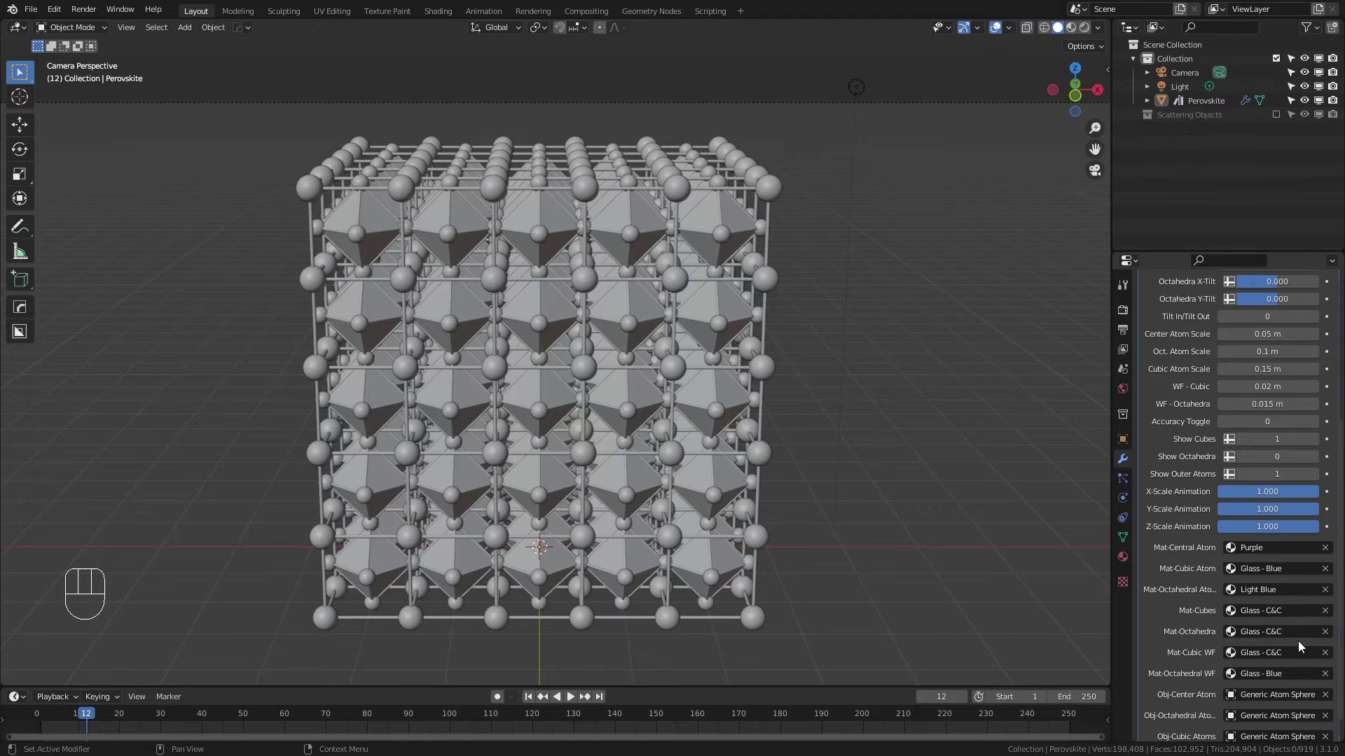
# Assign the Generic Atom Suzanne object to the lattice's cubic atoms.
pyautogui.scroll(-1, 1279, 646)
pyautogui.click(1295, 713)
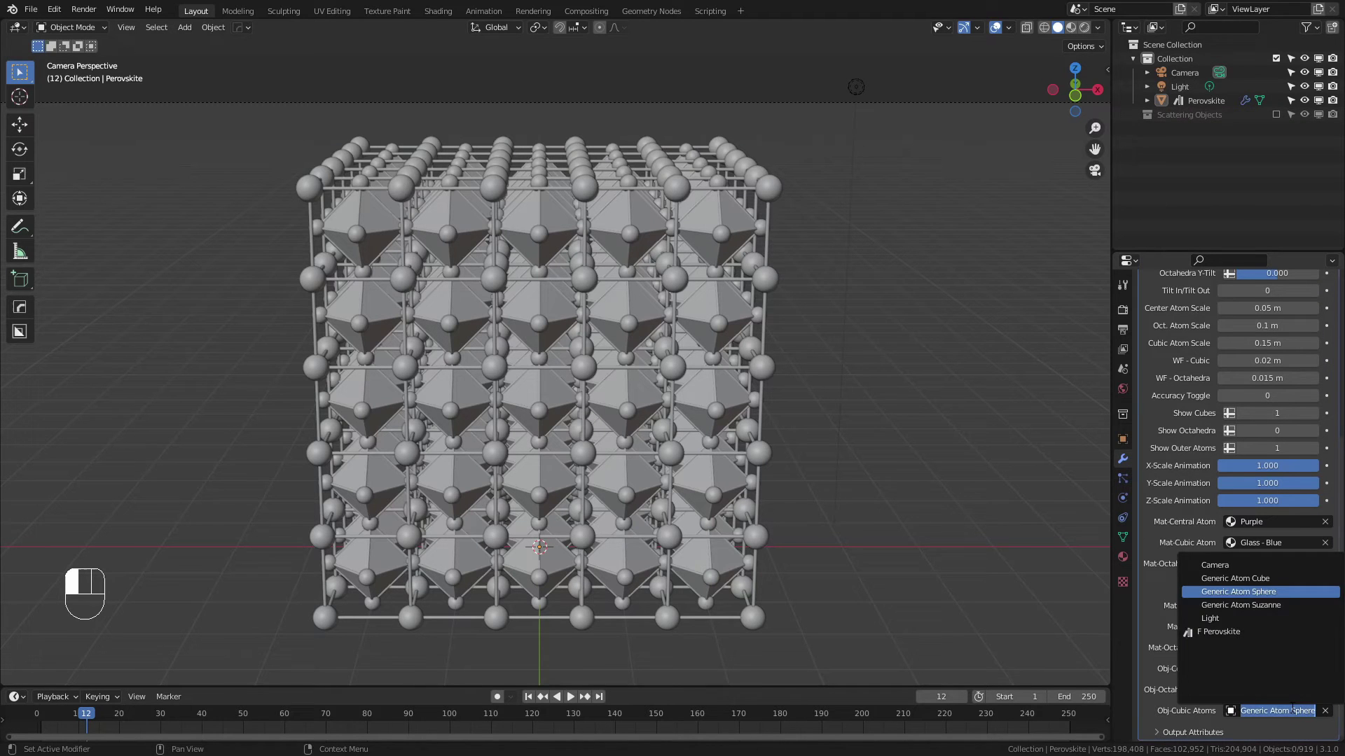
pyautogui.click(1247, 606)
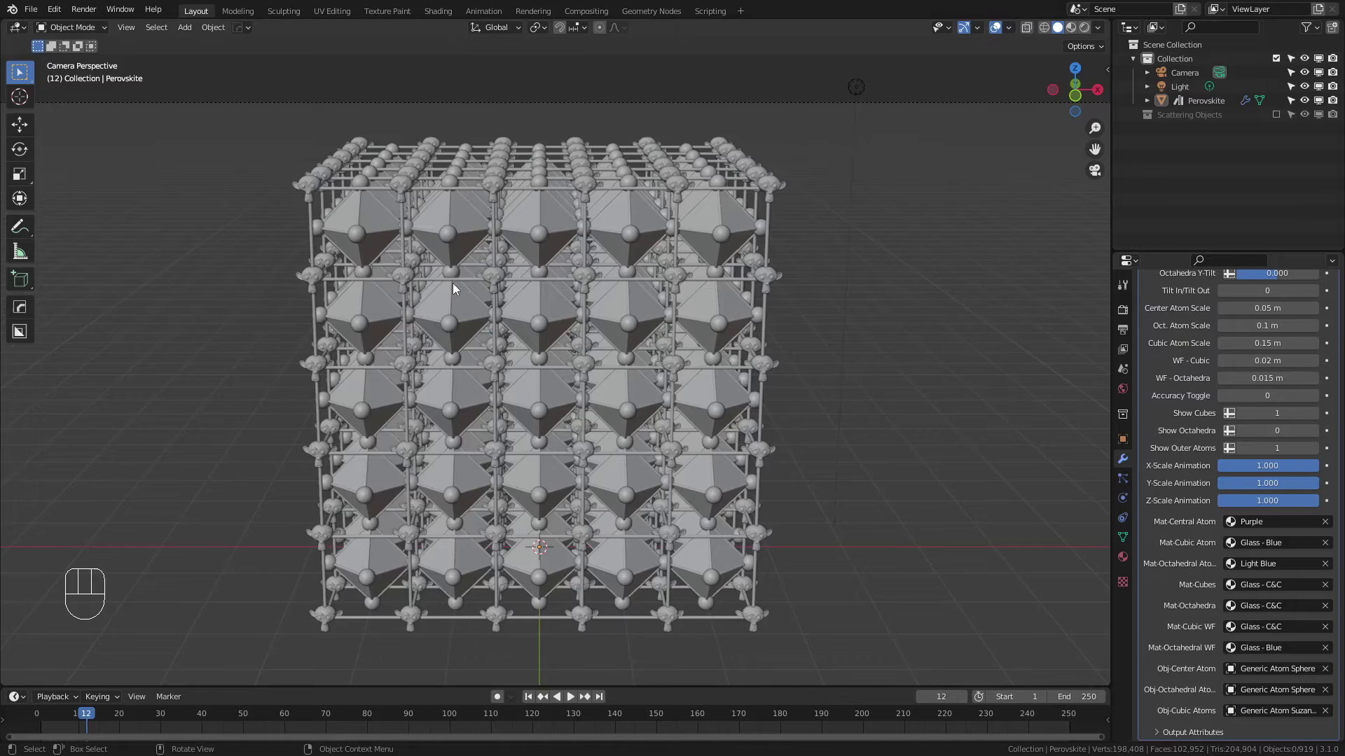
# Assign the Generic Atom Sphere object to the lattice's cubic atoms.
pyautogui.scroll(5, 420, 211)
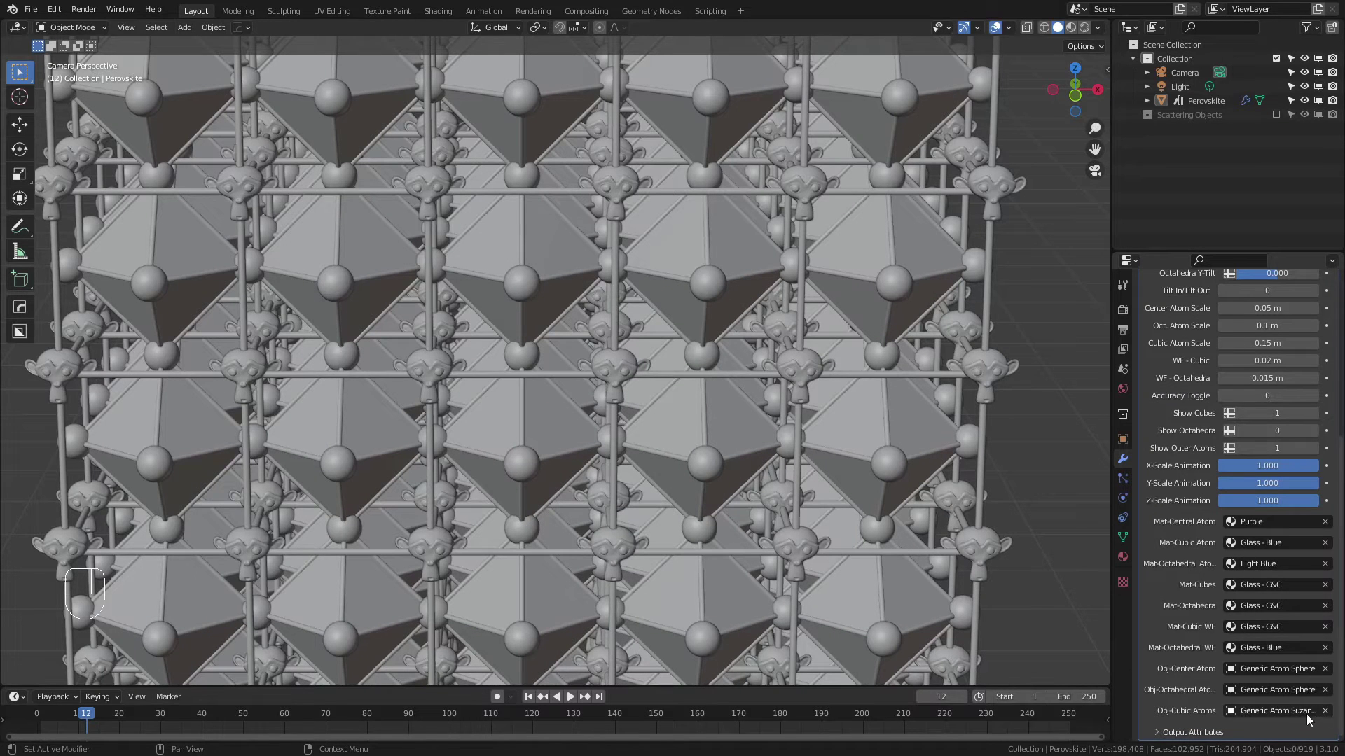
pyautogui.click(1284, 710)
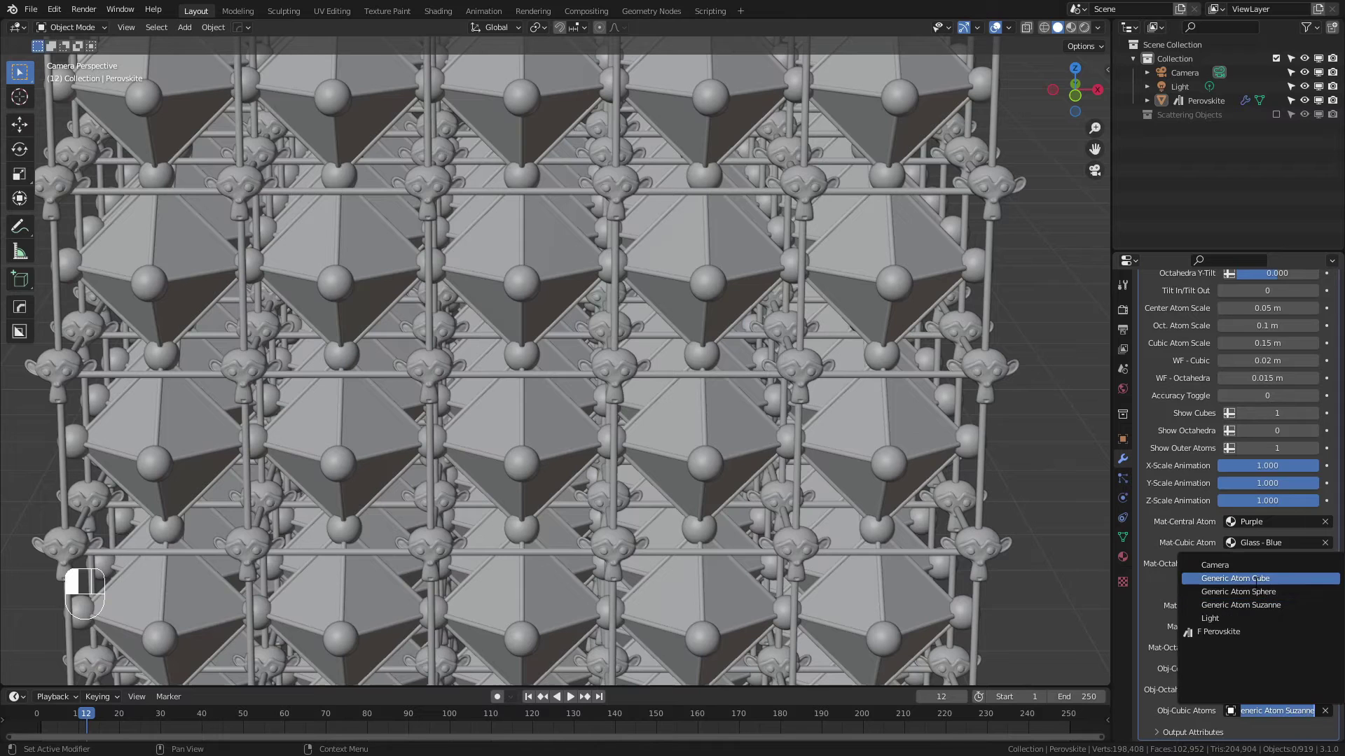
pyautogui.click(1253, 593)
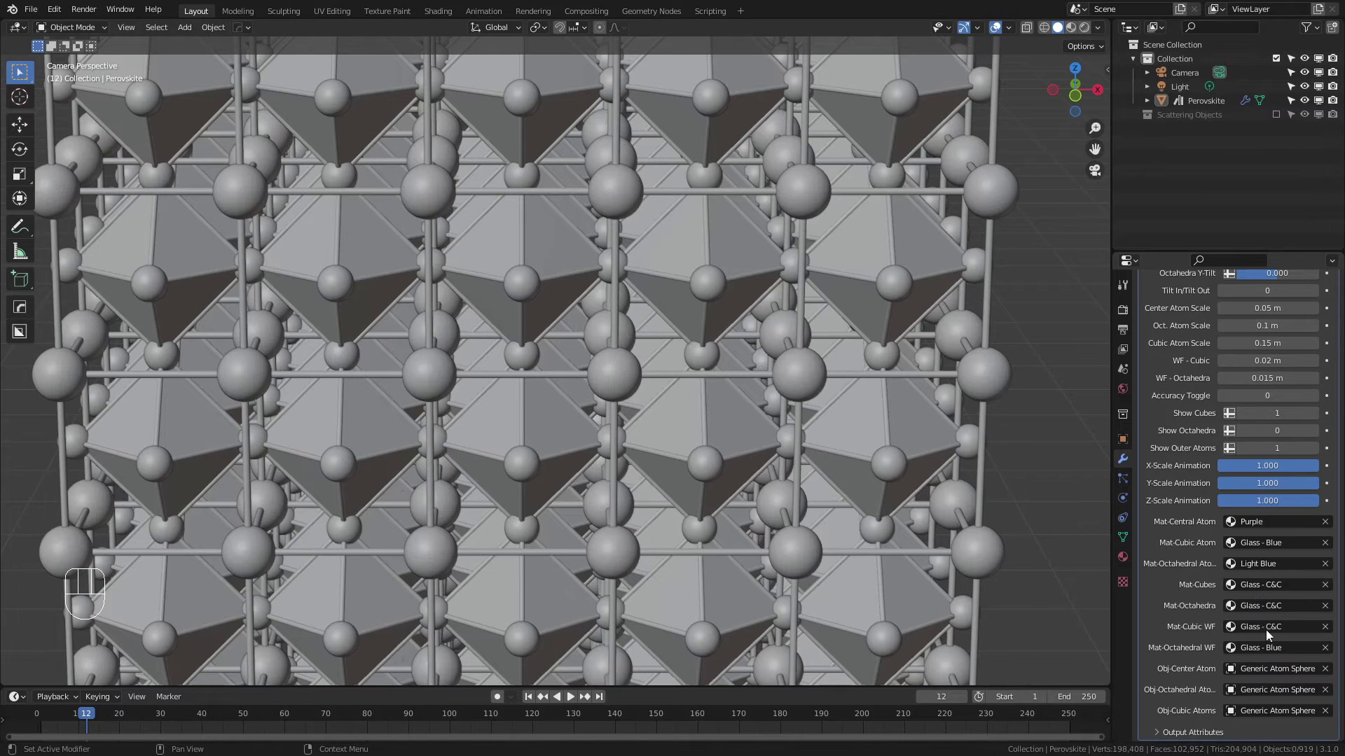
# Try the Generic Atom Suzanne object on the octahedral atoms with the Octahedra X-Tilt at 1.000 and Y-Tilt at -1.000.
pyautogui.click(1272, 687)
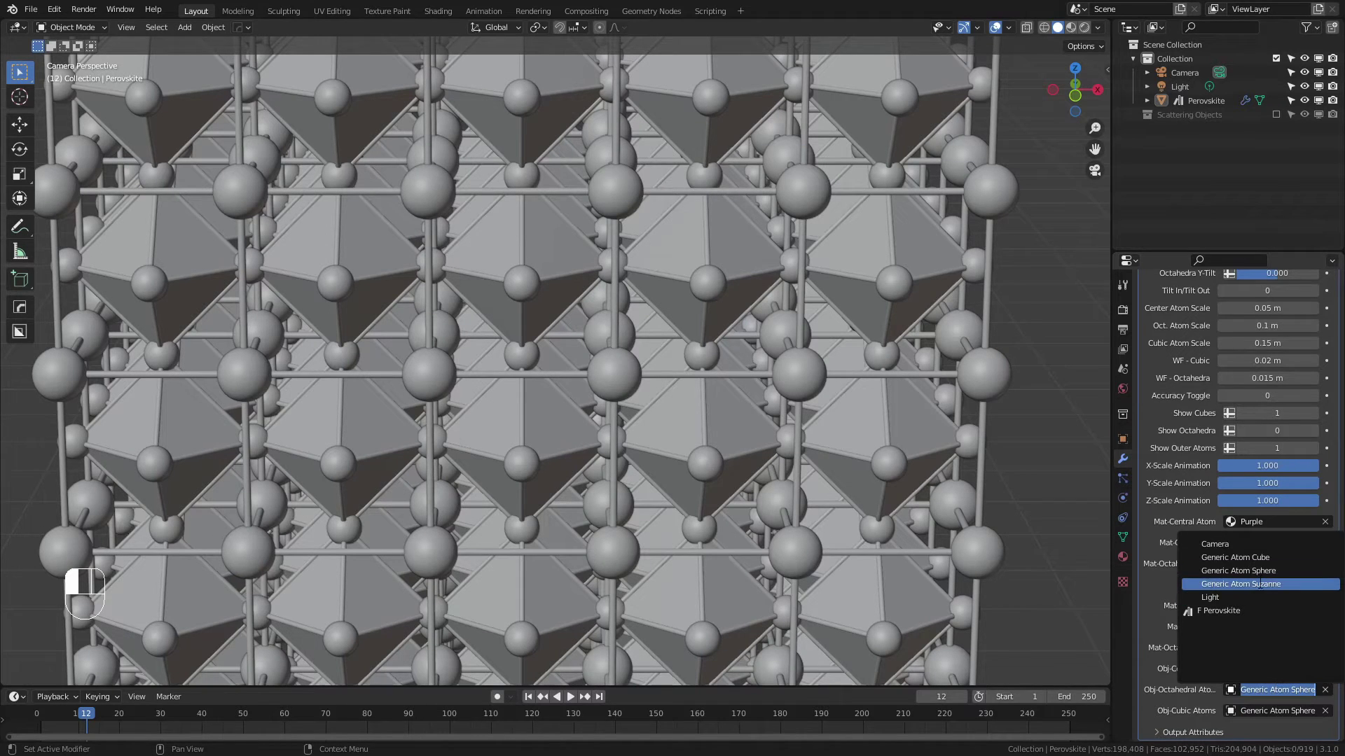
pyautogui.click(1260, 587)
pyautogui.scroll(3, 1296, 453)
pyautogui.moveTo(1252, 336); pyautogui.dragTo(1232, 357)
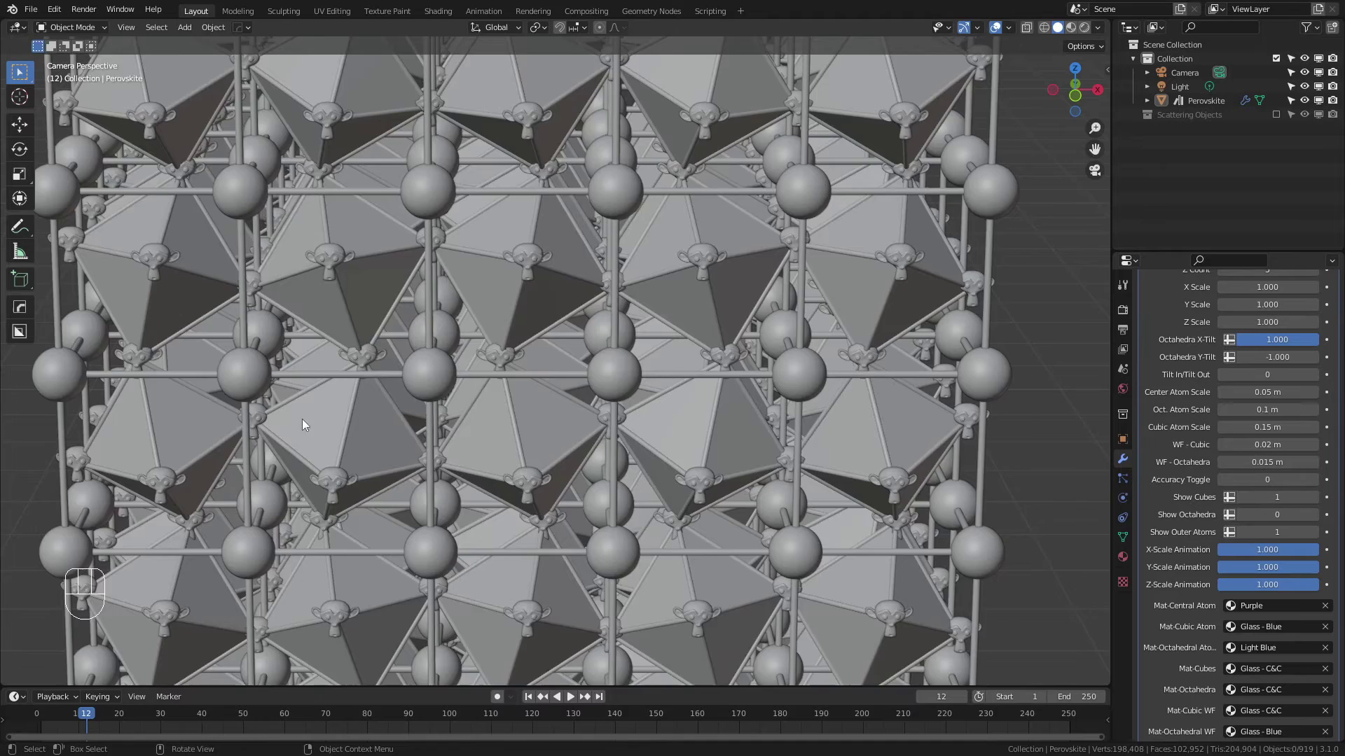
pyautogui.scroll(-5, 416, 320)
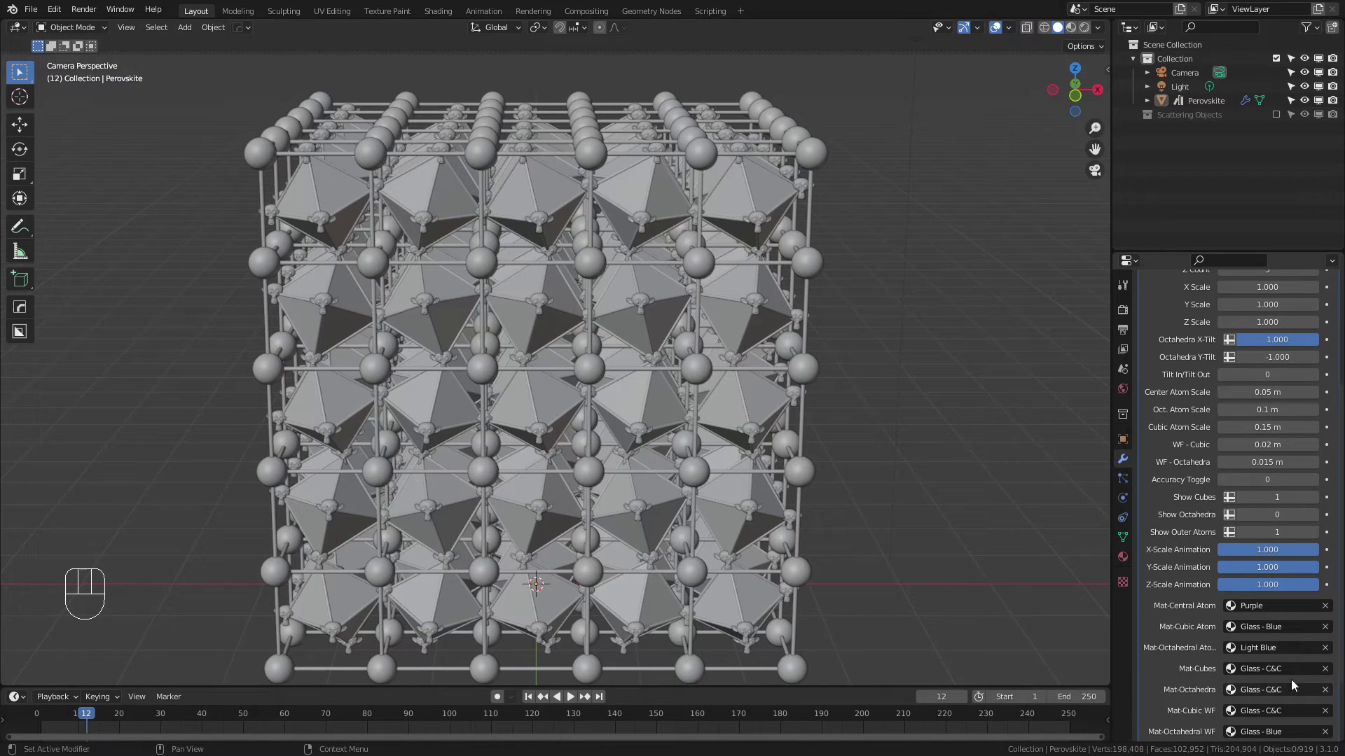
# Assign the Generic Atom Sphere object to the octahedral atoms and return both octahedra tilts to 0.000.
pyautogui.scroll(-3, 1289, 690)
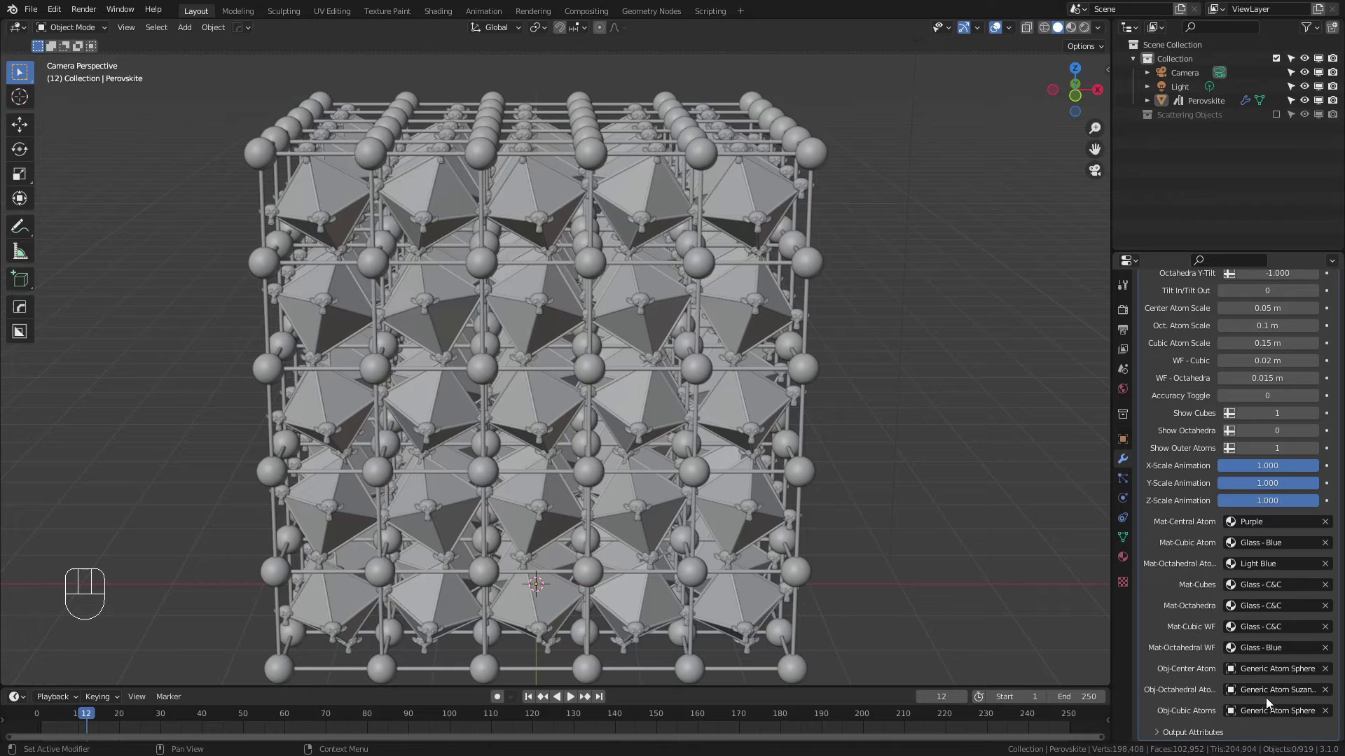
pyautogui.click(1302, 691)
pyautogui.click(1233, 582)
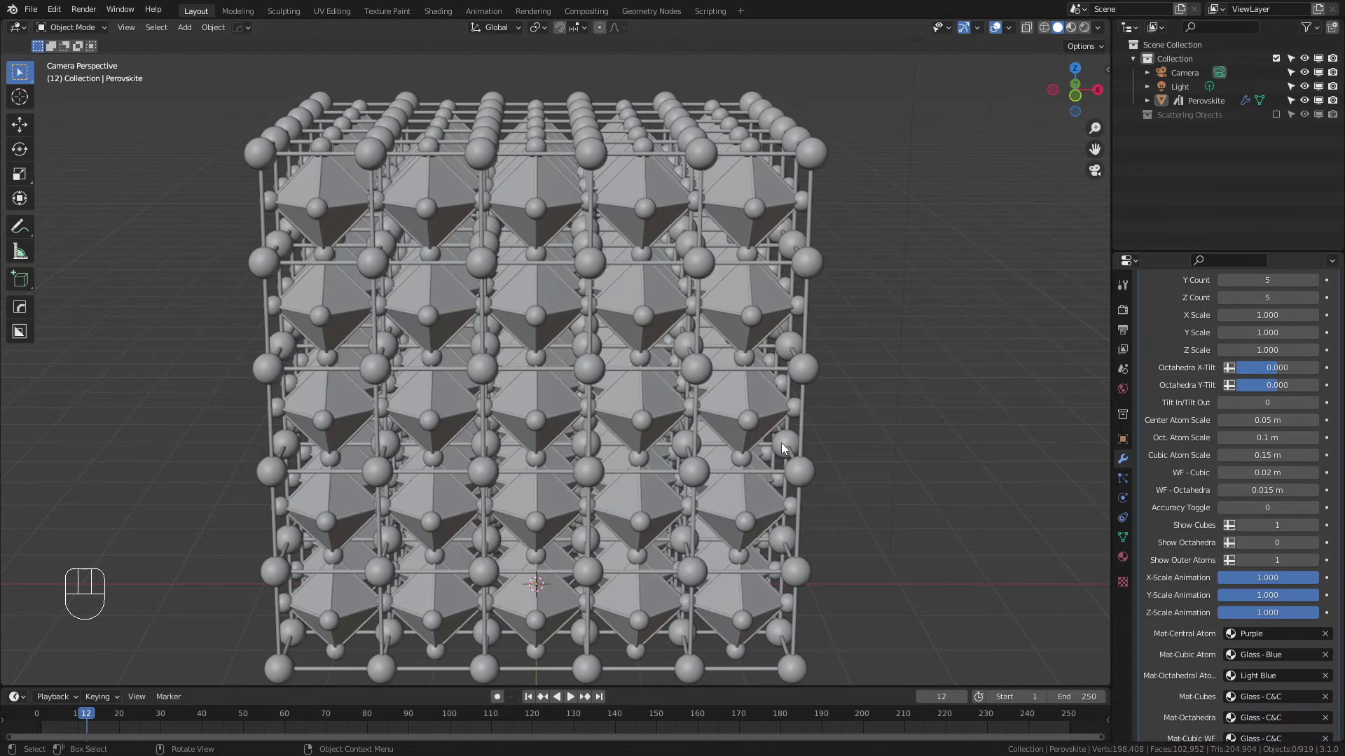
# Select the Perovskite lattice and try moving it, cancelling the move.
pyautogui.scroll(-2, 735, 449)
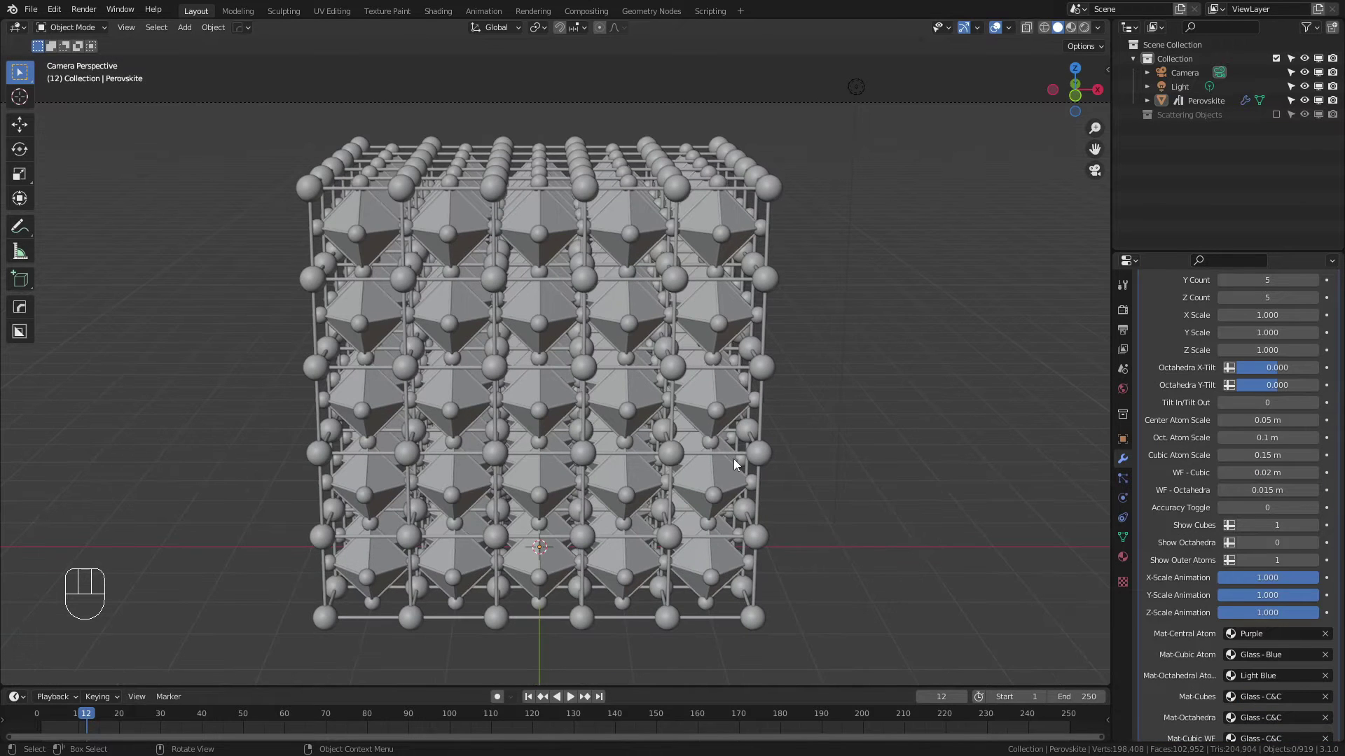
pyautogui.scroll(5, 1268, 301)
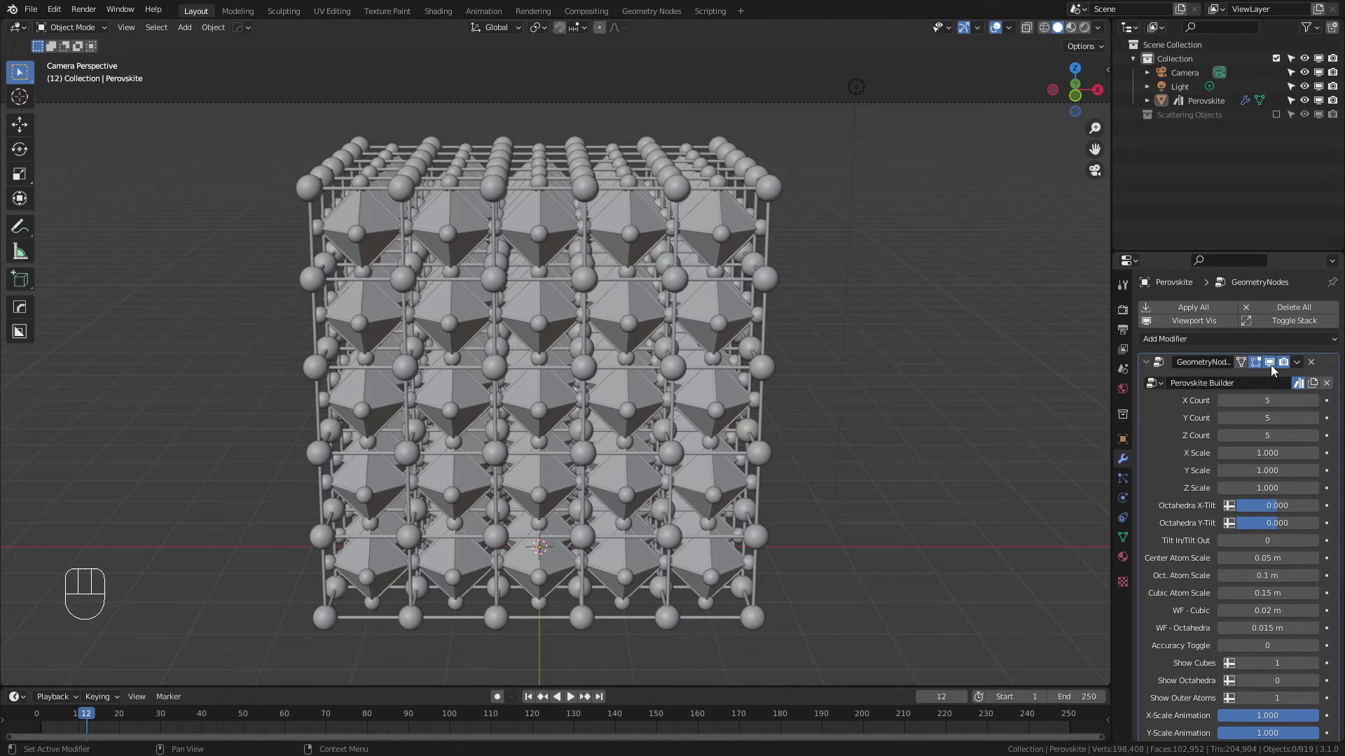
pyautogui.scroll(-5, 1252, 394)
pyautogui.scroll(-3, 493, 385)
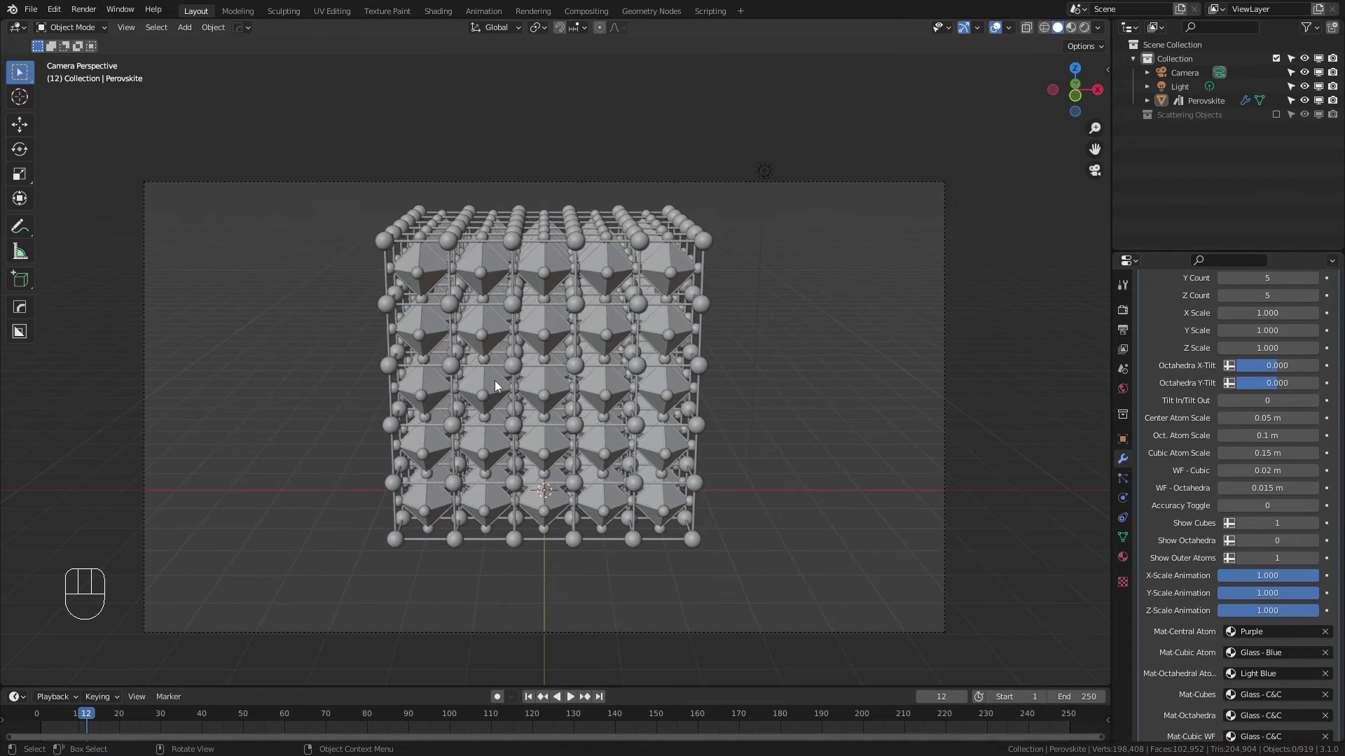
pyautogui.click(495, 386)
pyautogui.press('g')
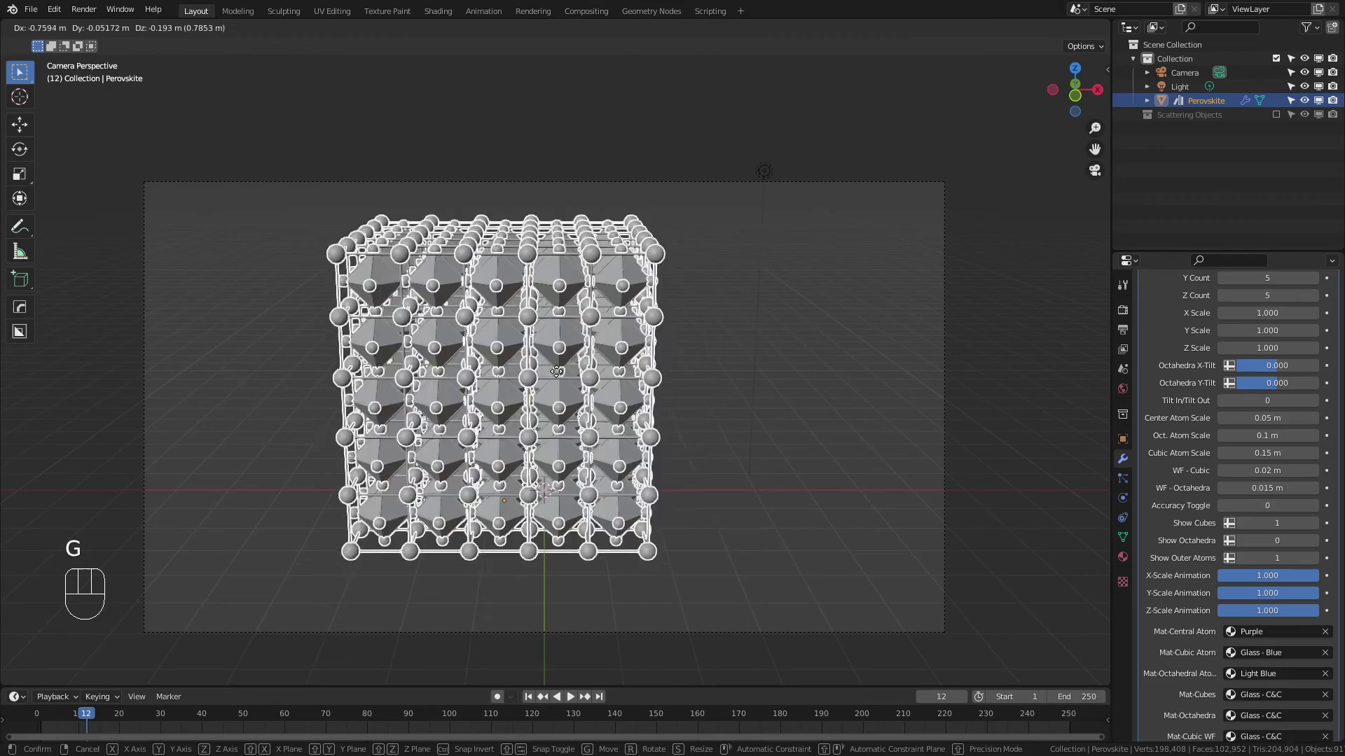
pyautogui.rightClick(581, 367)
# Try rotating the lattice freely with the trackball and scaling it, cancel both transforms, and deselect the lattice.
pyautogui.press('r')
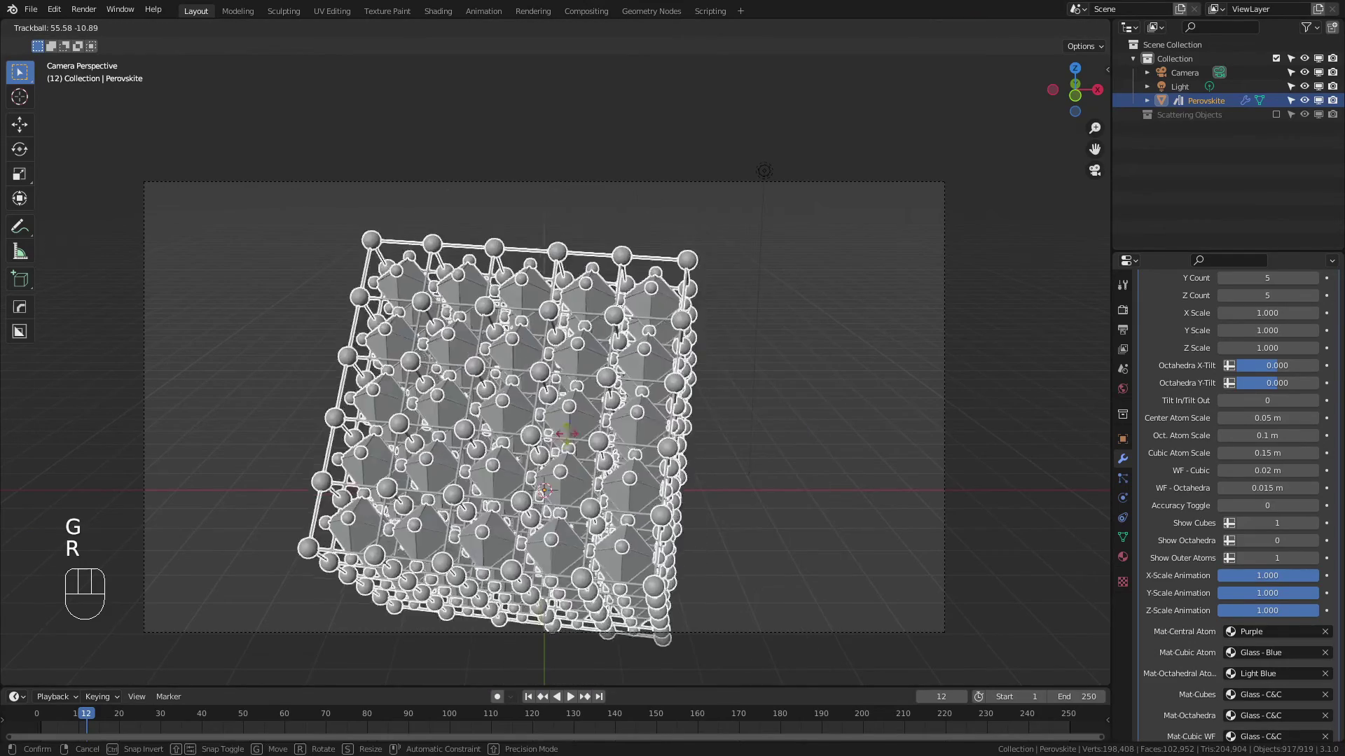
pyautogui.press('r')
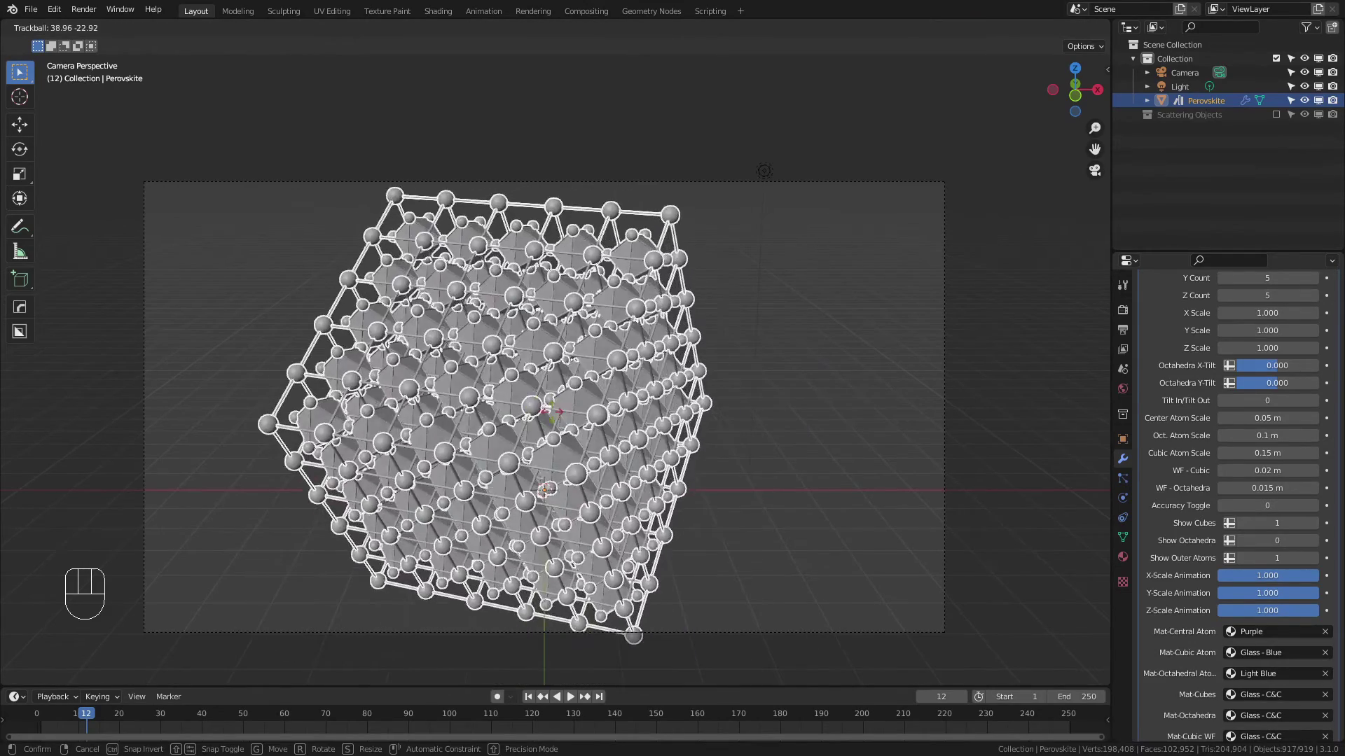
pyautogui.rightClick(741, 456)
pyautogui.press('s')
pyautogui.rightClick(740, 448)
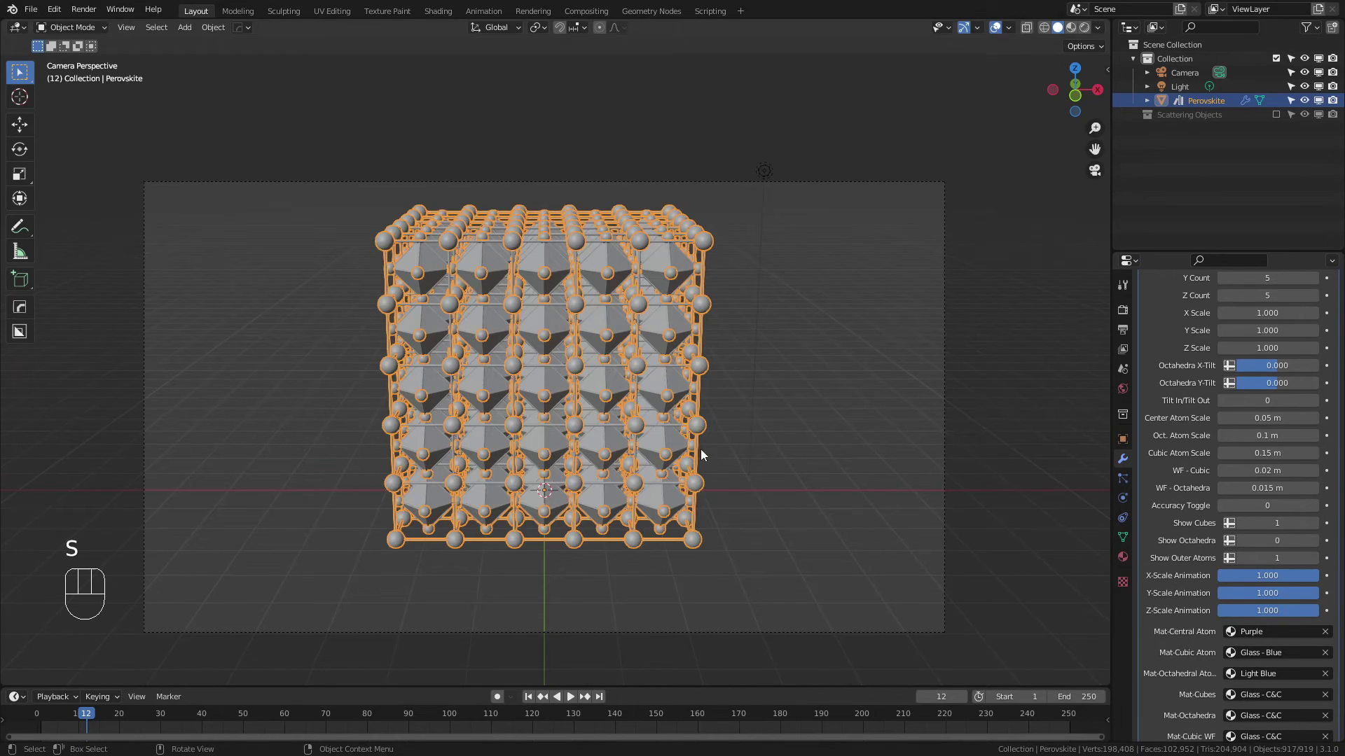
pyautogui.scroll(2, 1279, 368)
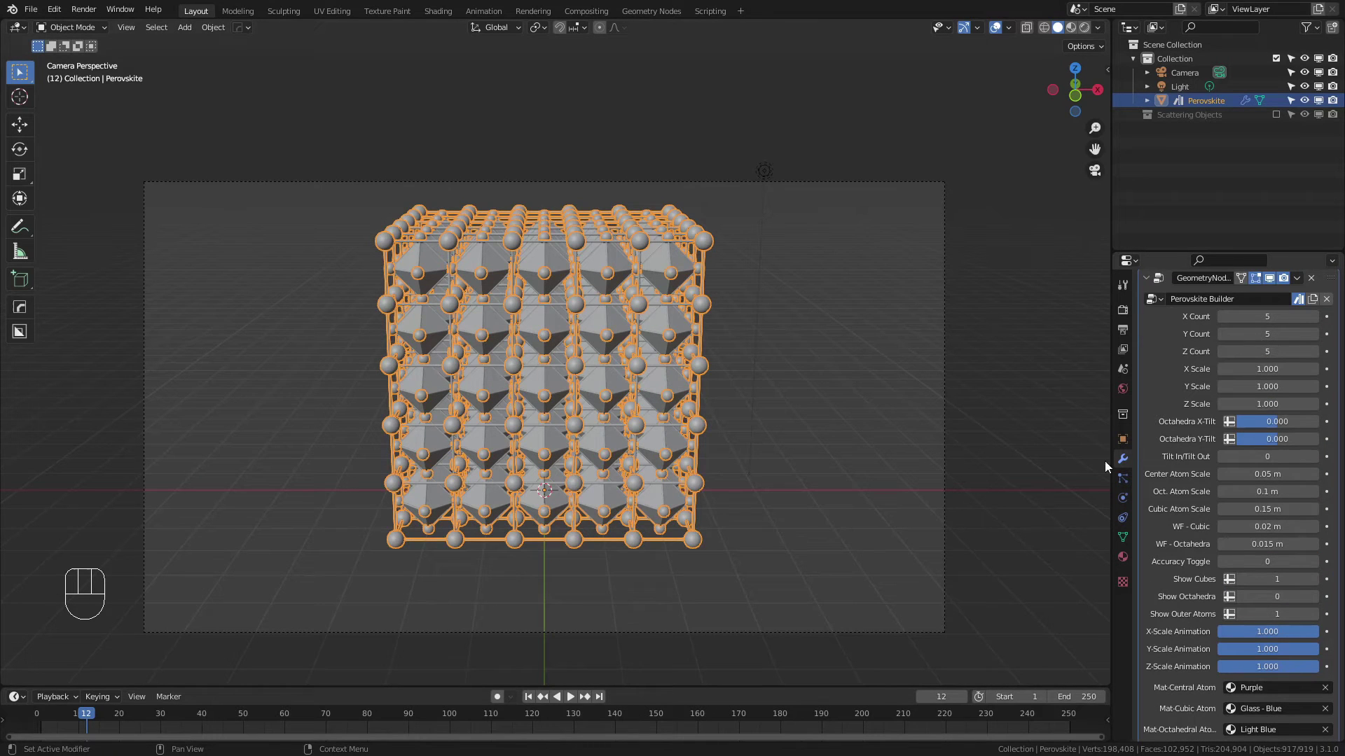
pyautogui.click(607, 578)
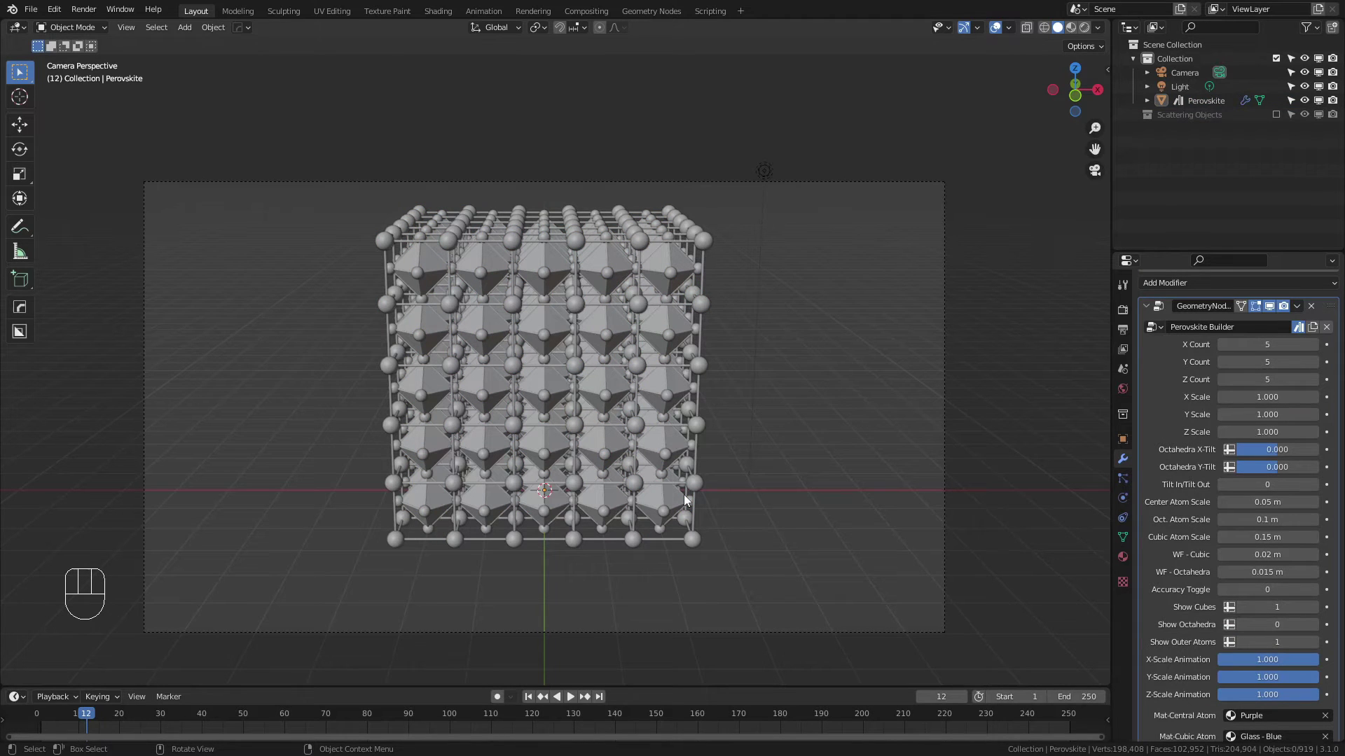
# Set Show Octahedra to 1 and the center, octahedral and cubic atom scales and both WF thicknesses to 0 m.
pyautogui.moveTo(1272, 626); pyautogui.dragTo(1283, 624)
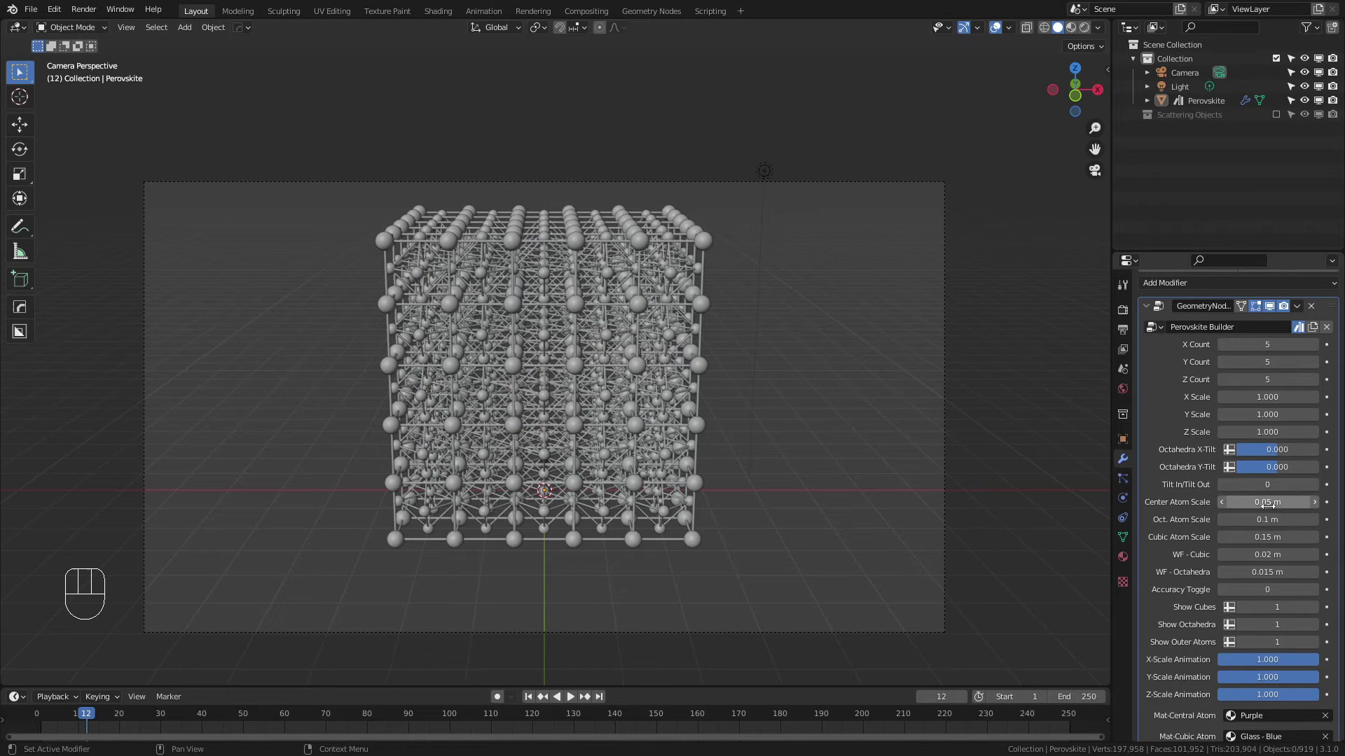
pyautogui.moveTo(1269, 502); pyautogui.dragTo(1266, 572)
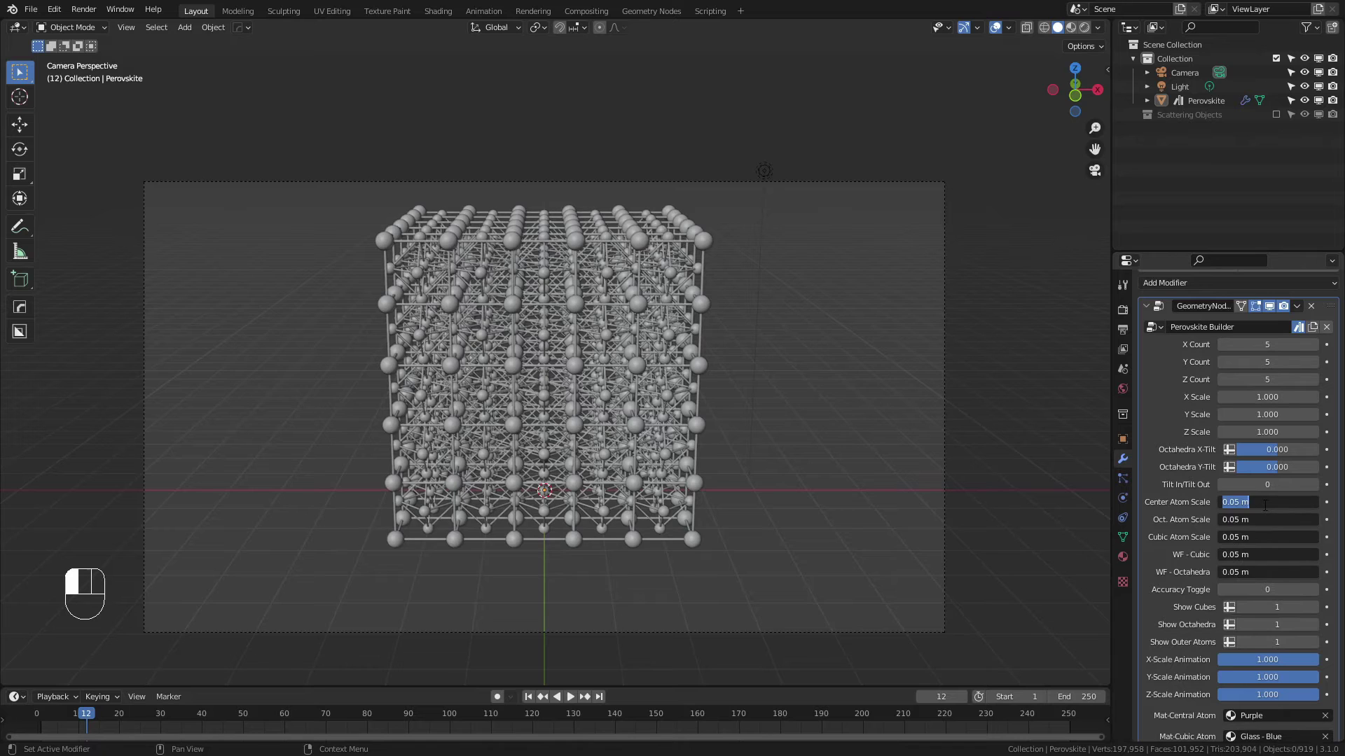
pyautogui.write('0')
pyautogui.press('Return')
pyautogui.moveTo(1264, 503); pyautogui.dragTo(1265, 503)
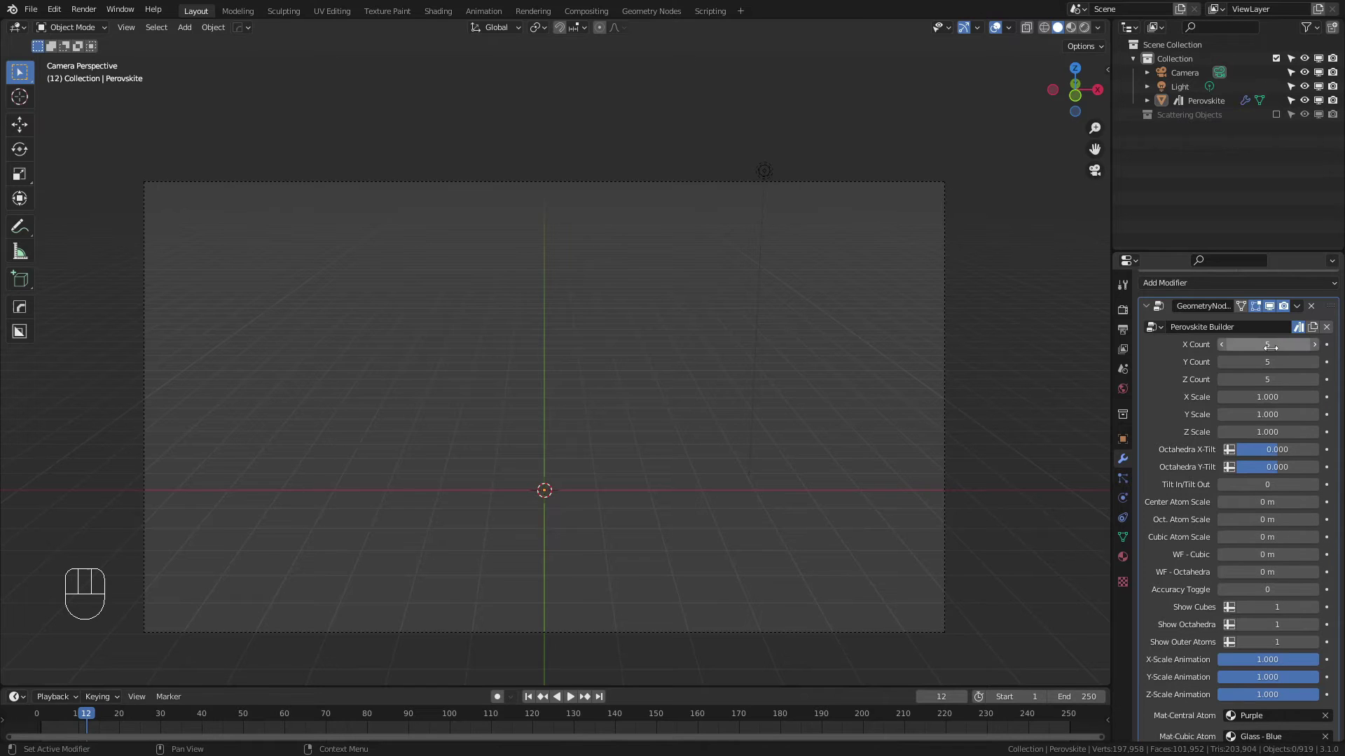
# Reduce the lattice to a single unit cell by setting the X, Y and Z Count to 1.
pyautogui.moveTo(1268, 345); pyautogui.dragTo(1268, 379)
pyautogui.write('1')
pyautogui.press('Return')
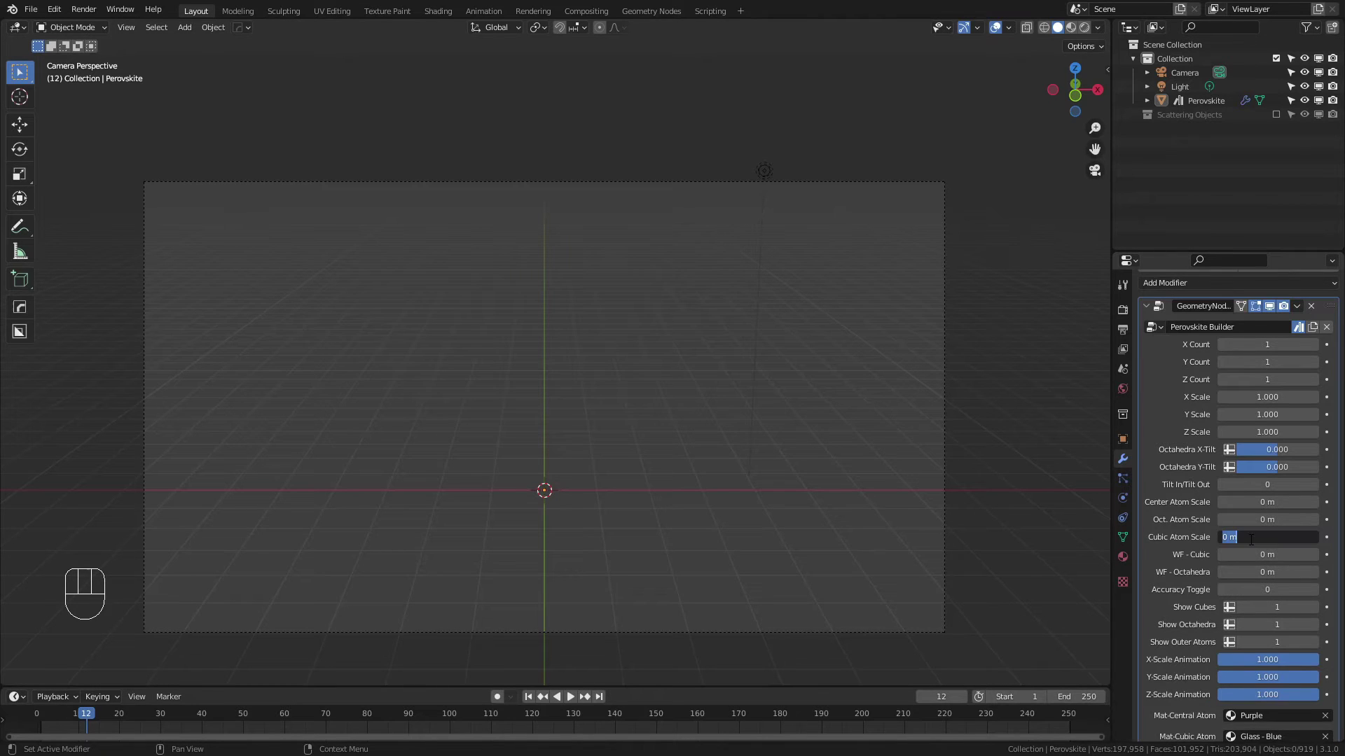
# Set the Cubic Atom Scale to 0.25 m, try enlarging it to 0.524 m, and undo the enlargement.
pyautogui.moveTo(1245, 542); pyautogui.dragTo(1249, 539)
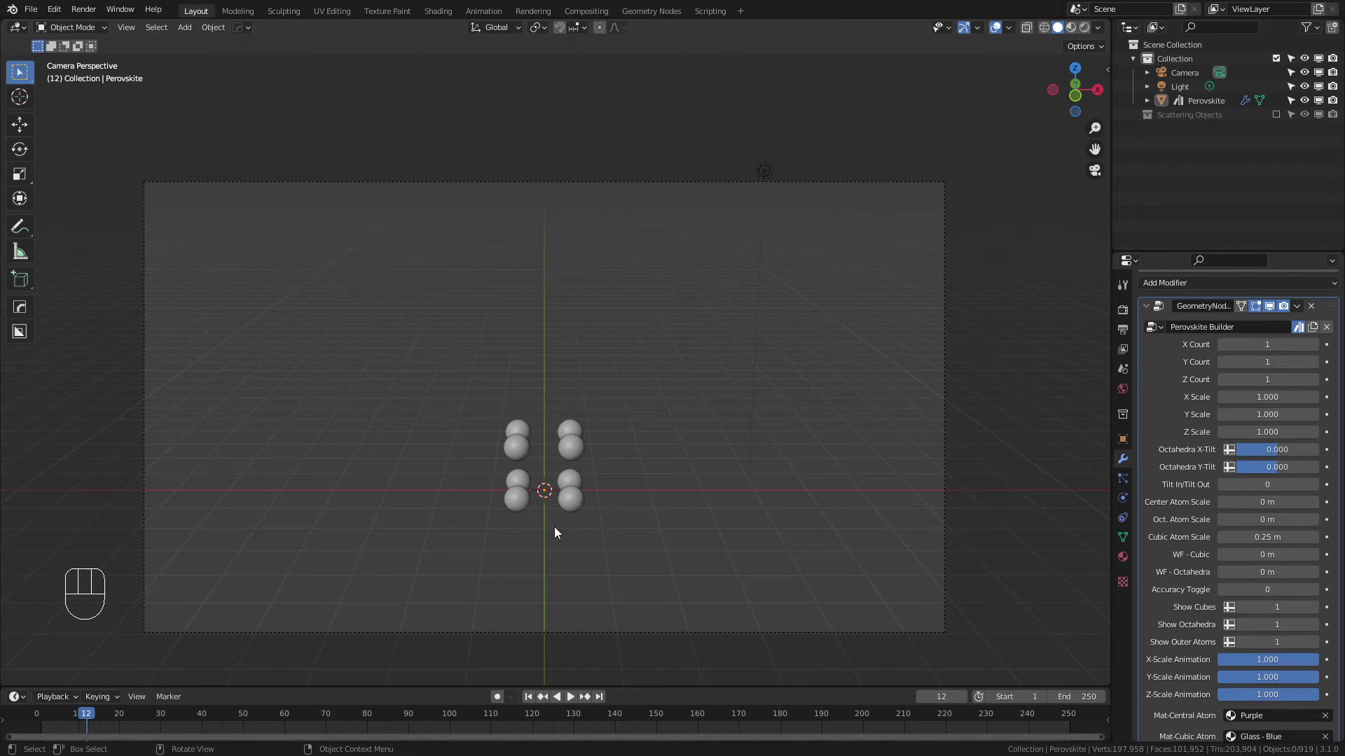
pyautogui.keyDown('shift'); pyautogui.moveTo(1260, 537); pyautogui.dragTo(1272, 537); pyautogui.keyUp('shift')
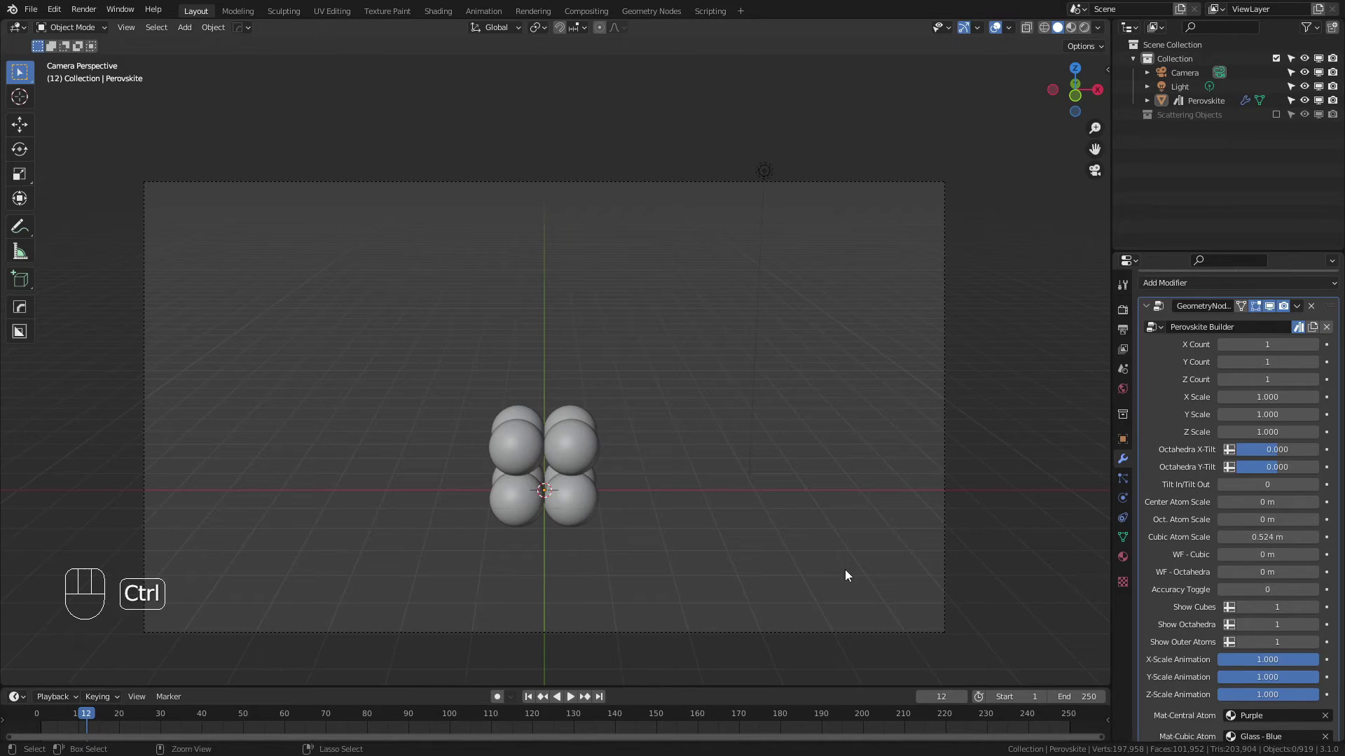
pyautogui.hotkey('ctrl', 'z')
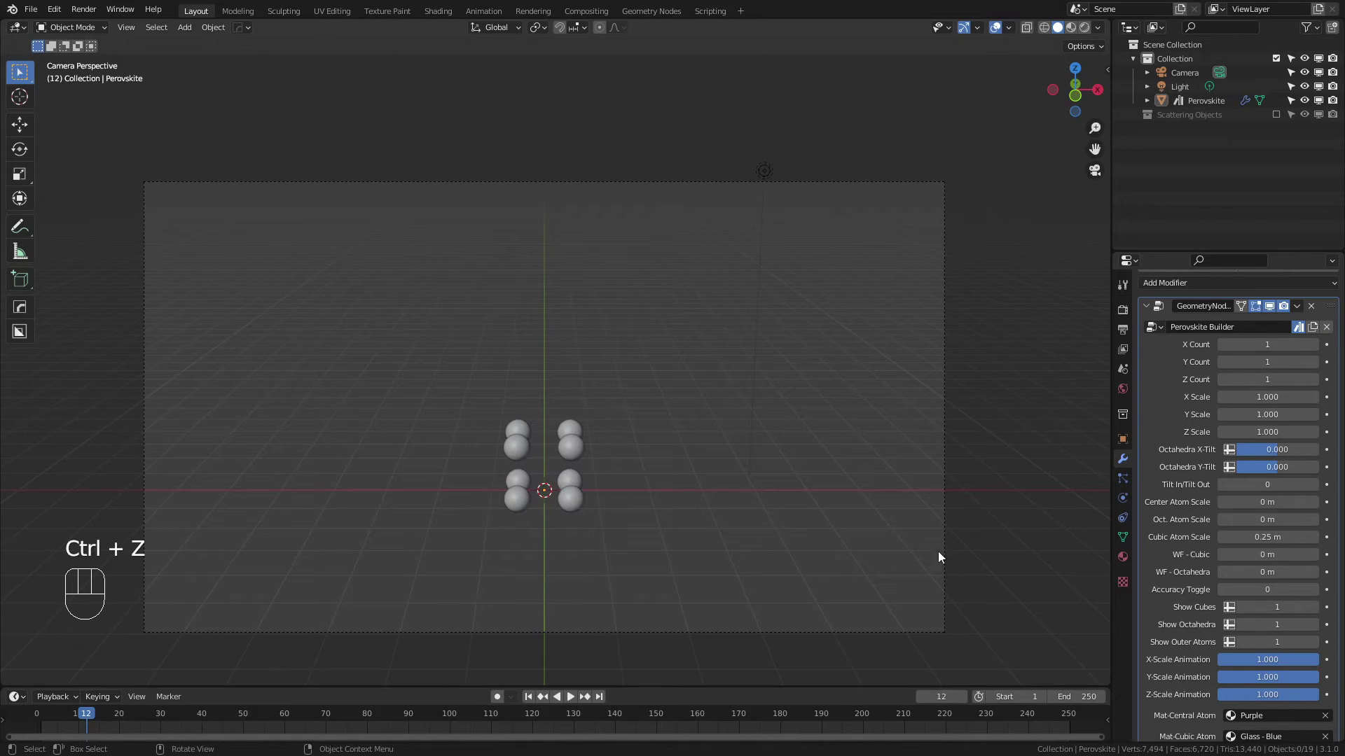
# Try the Center Atom Scale at 0.25 m and set it back to 0 m.
pyautogui.click(1247, 502)
pyautogui.write('0.25')
pyautogui.press('Return')
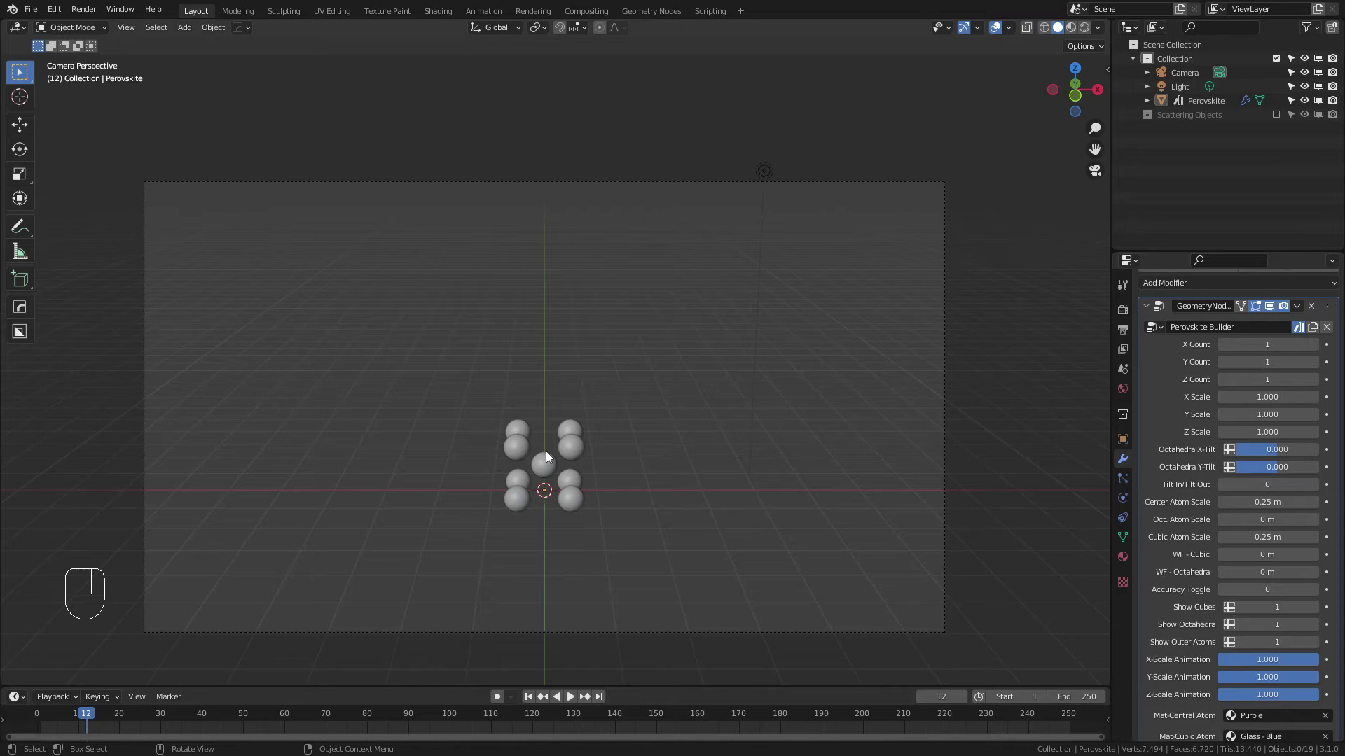
pyautogui.click(1275, 499)
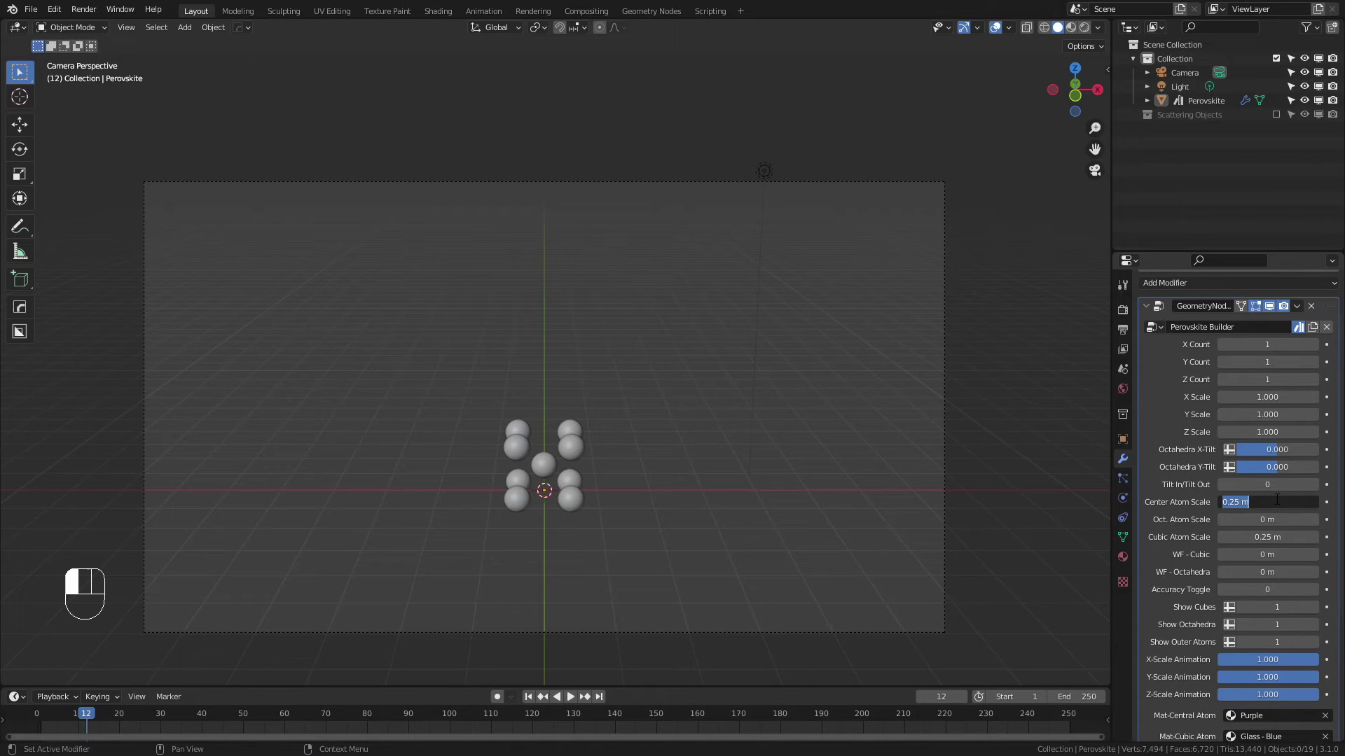
pyautogui.write('0')
pyautogui.press('Return')
# Set the Oct. Atom Scale to 0.25 m.
pyautogui.click(1267, 518)
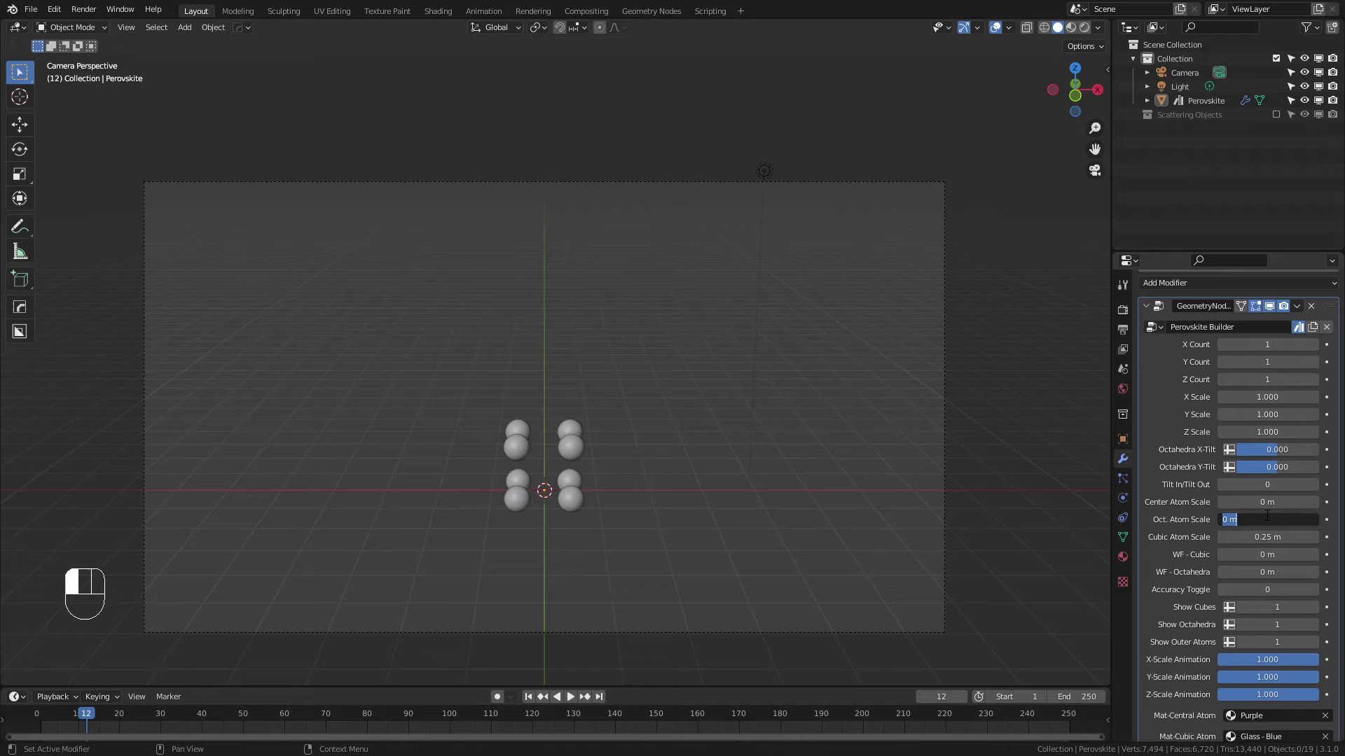
pyautogui.write('.25')
pyautogui.press('Return')
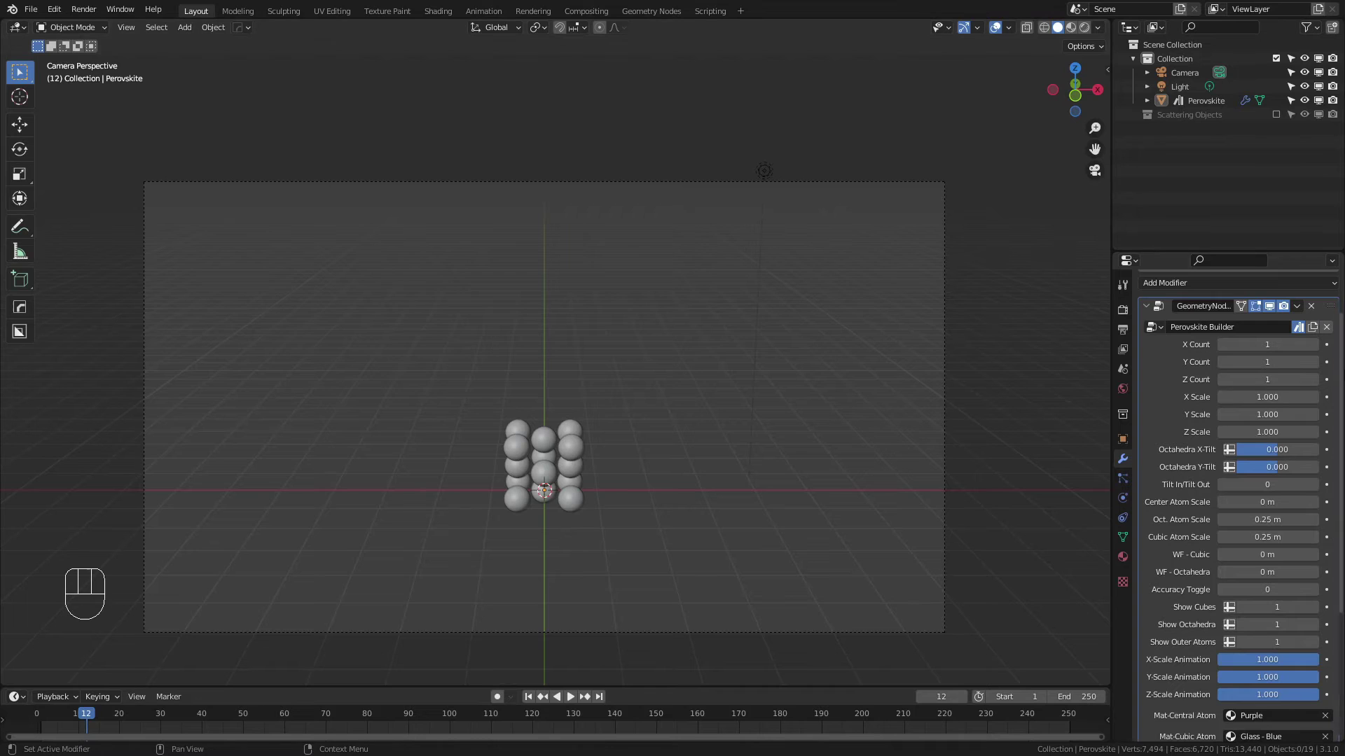
# Try an X Scale of 1.5 on the unit cell and set it back to 1.
pyautogui.click(1260, 401)
pyautogui.write('1.5')
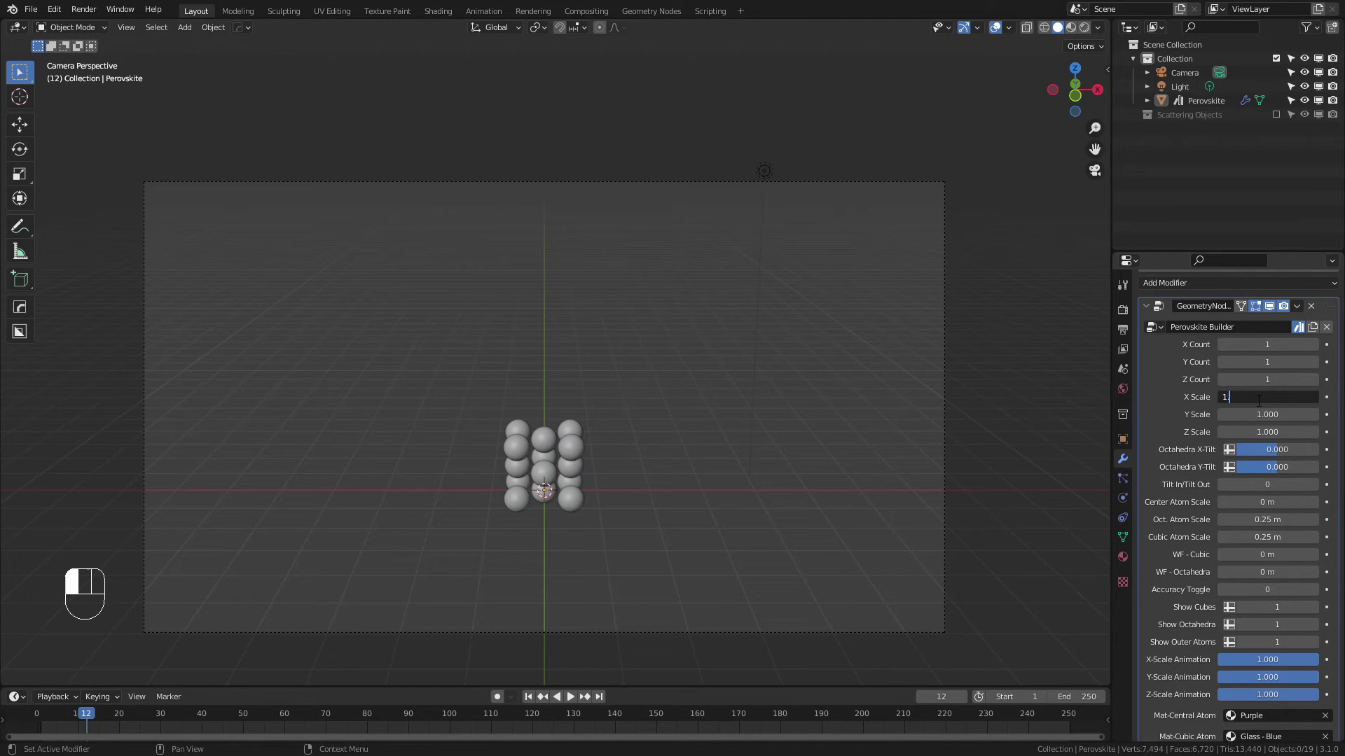
pyautogui.press('Return')
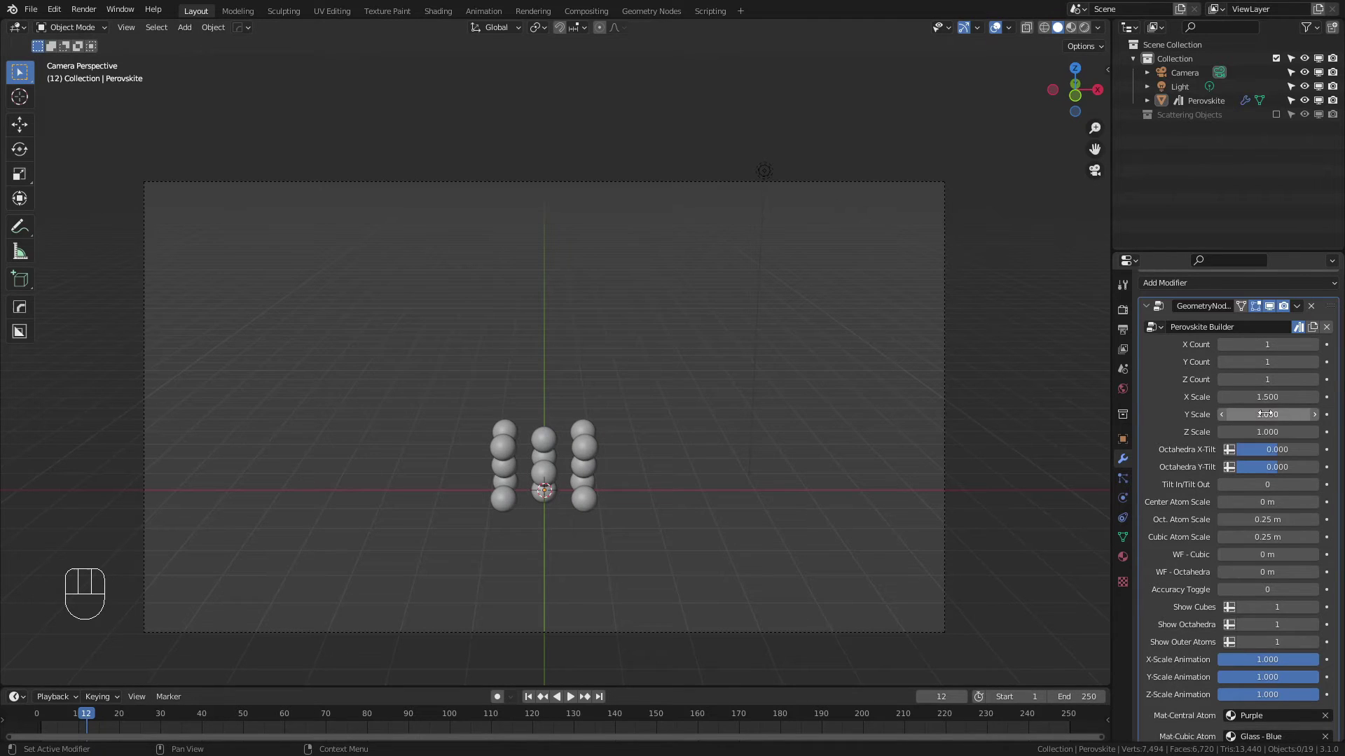
pyautogui.click(1274, 399)
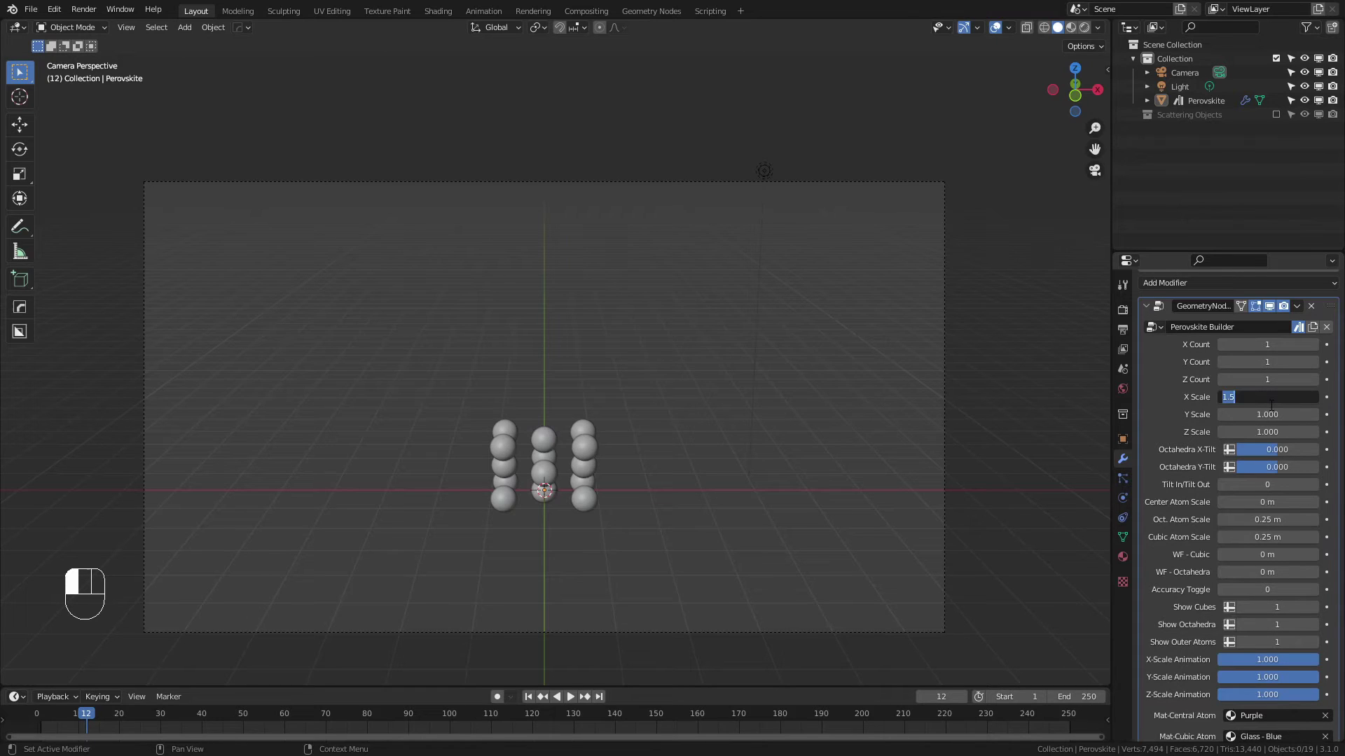
pyautogui.write('1')
pyautogui.press('Return')
# Set the X Count and Y Count to 5 to spread the cells into a single layer.
pyautogui.moveTo(1259, 342); pyautogui.dragTo(1295, 362)
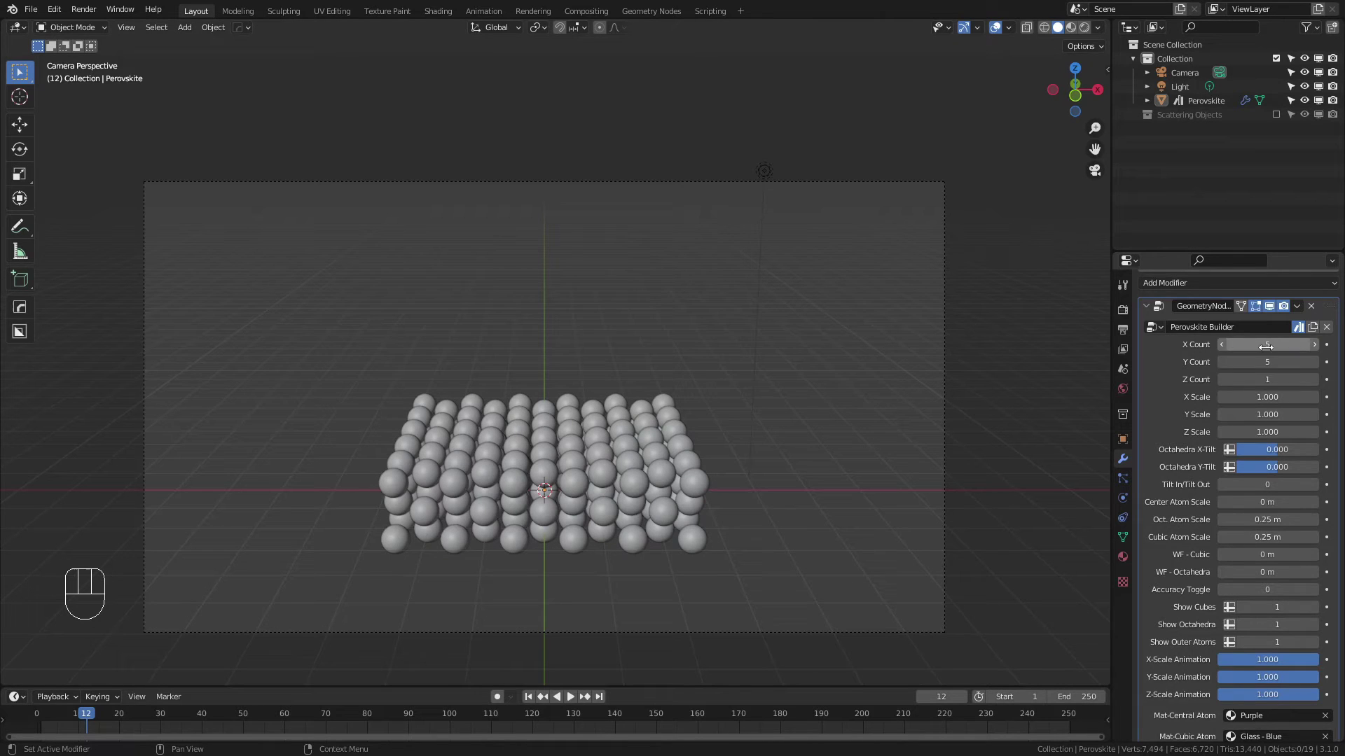
pyautogui.moveTo(1268, 344)
pyautogui.mouseDown()
pyautogui.moveTo(1268, 381)
pyautogui.moveTo(1264, 343)
pyautogui.mouseUp()
pyautogui.write('5')
pyautogui.press('Return')
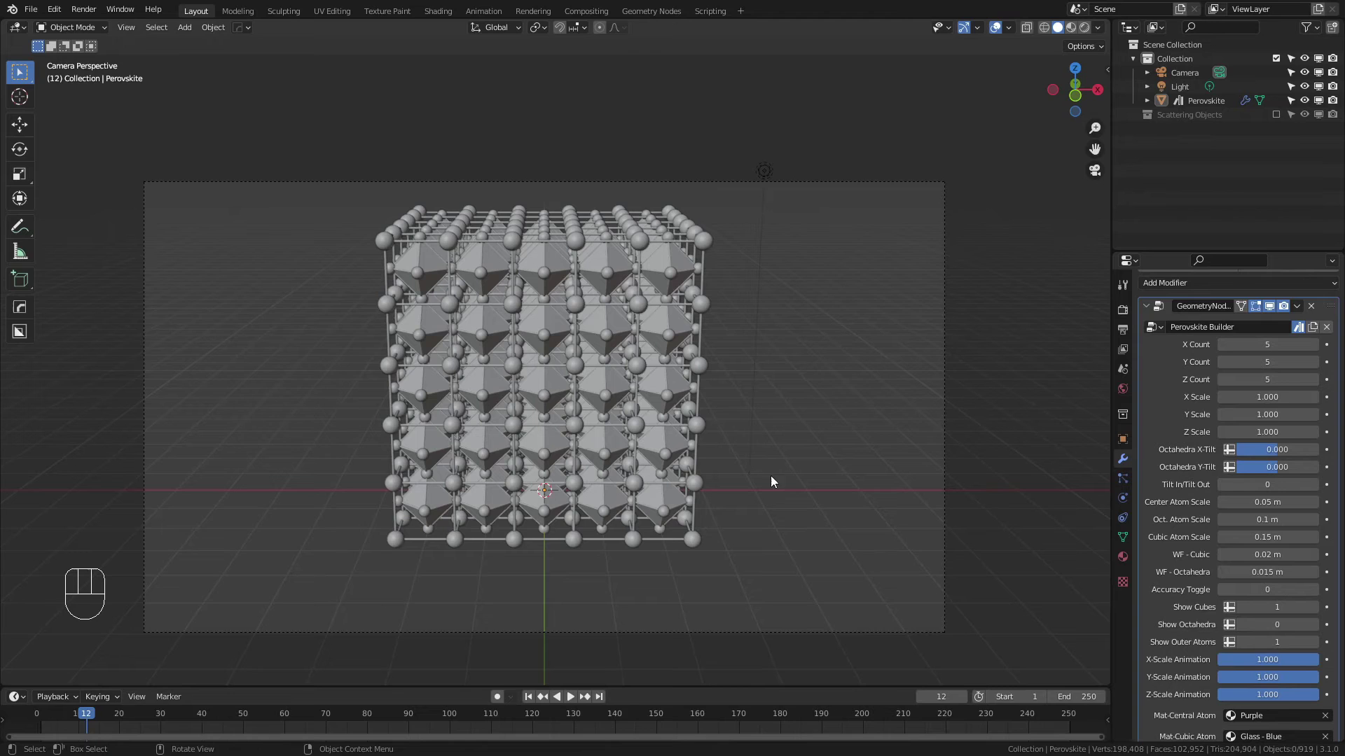
# Open the Geometry Nodes workspace and examine the Octahedral Structure part of the Perovskite Builder node tree.
pyautogui.click(650, 11)
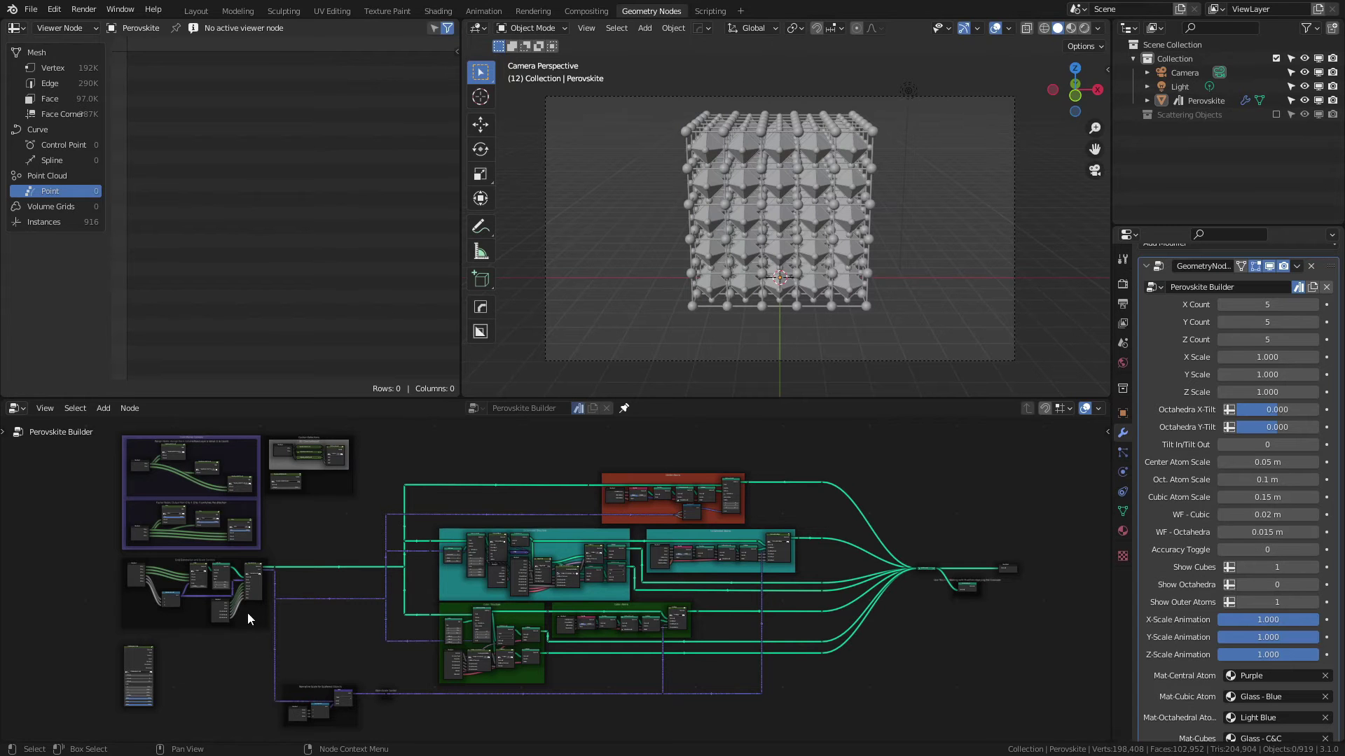
pyautogui.scroll(5, 246, 612)
pyautogui.scroll(2, 356, 587)
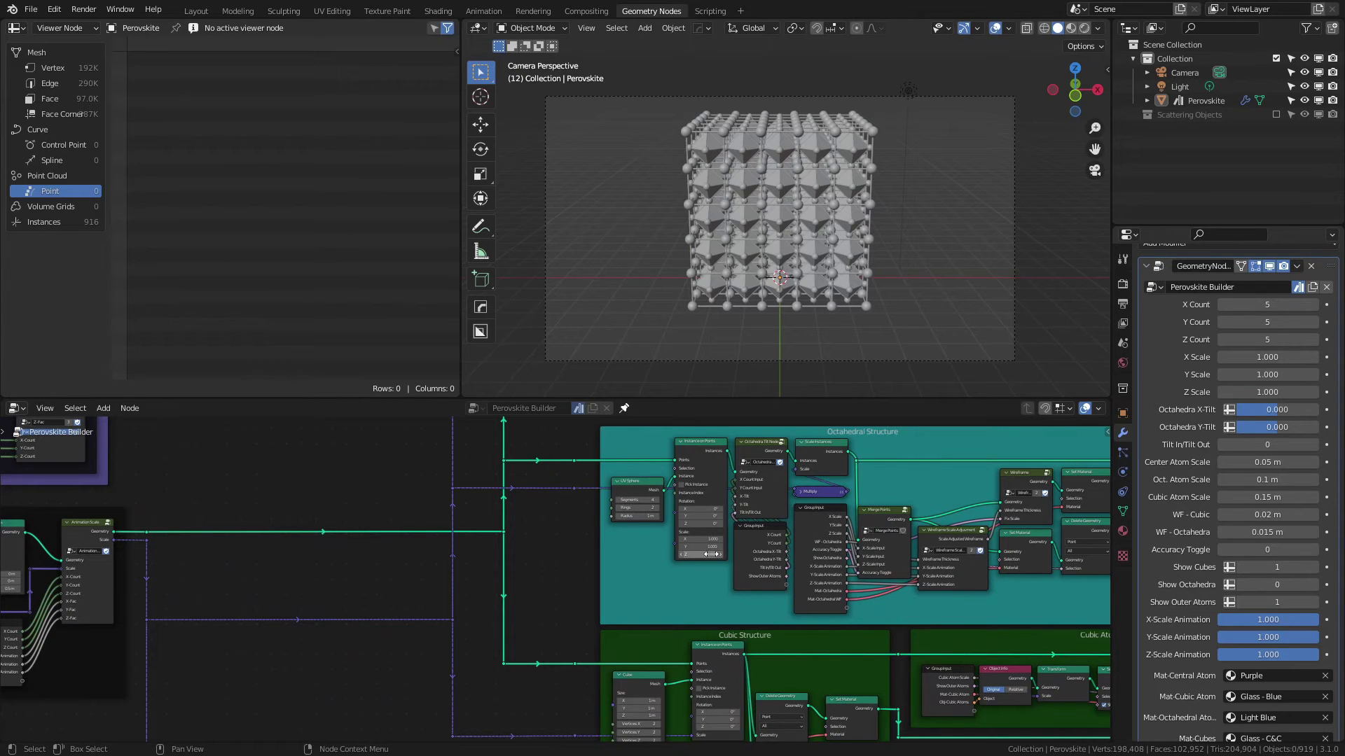
# Examine the Grid Master Controls, Custom Selections and Grid Generation and Scale Controls sections of the node tree.
pyautogui.moveTo(355, 559); pyautogui.dragTo(587, 702, button='middle')
pyautogui.moveTo(393, 581); pyautogui.dragTo(532, 673, button='middle')
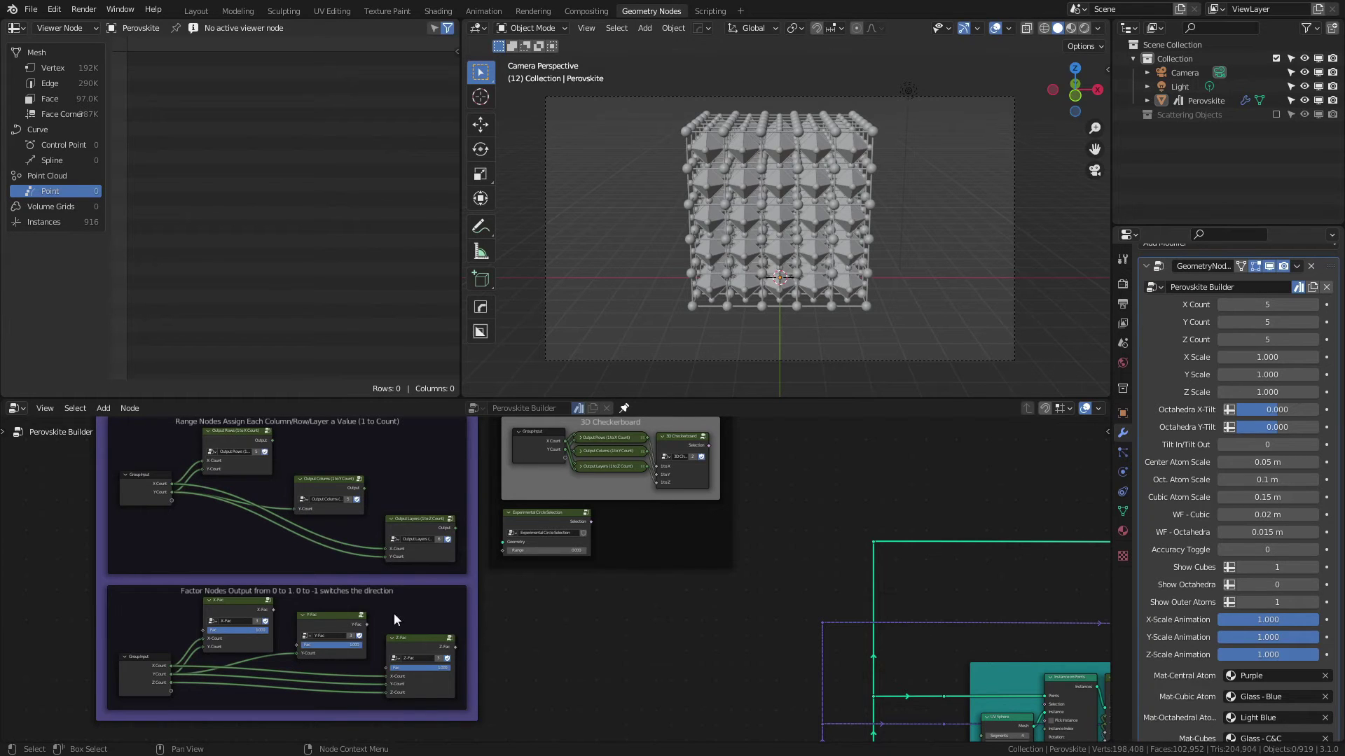
pyautogui.moveTo(567, 630); pyautogui.dragTo(381, 373, button='middle')
pyautogui.moveTo(445, 483); pyautogui.dragTo(375, 525, button='middle')
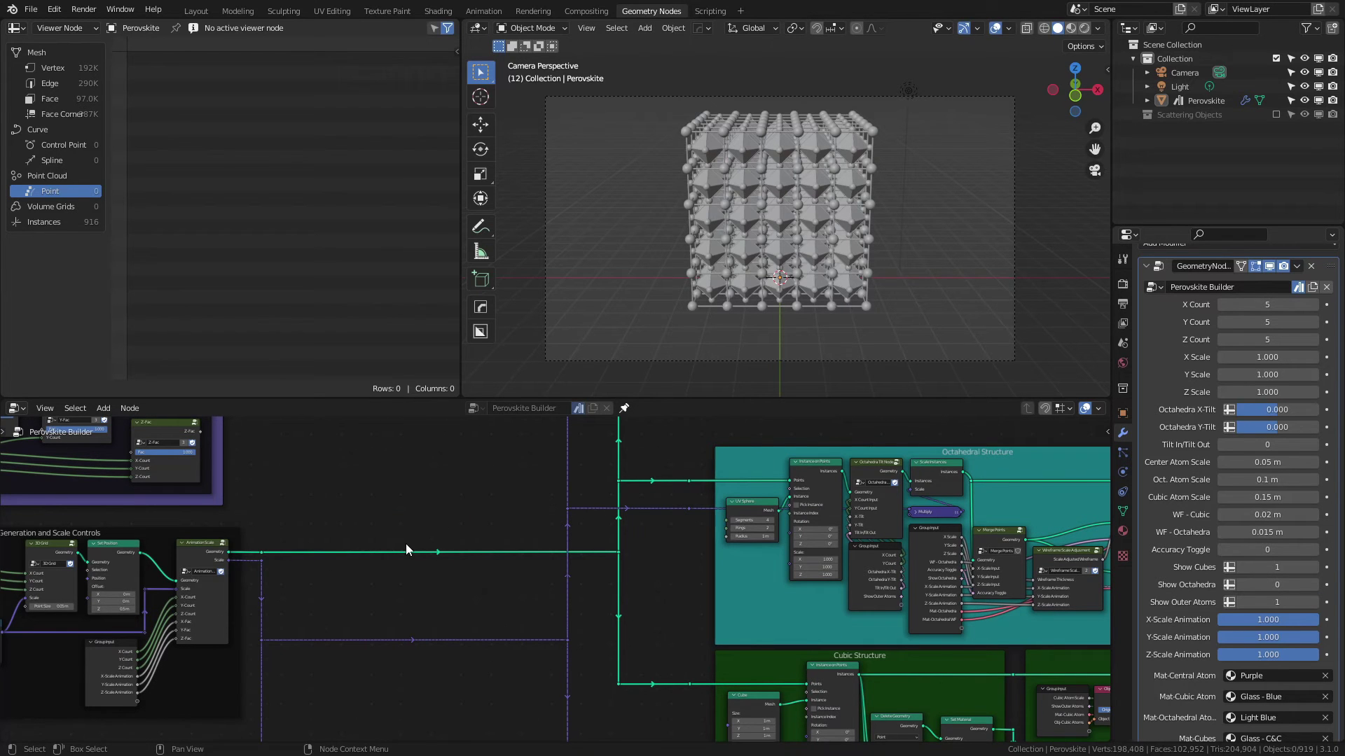
pyautogui.scroll(-2, 406, 544)
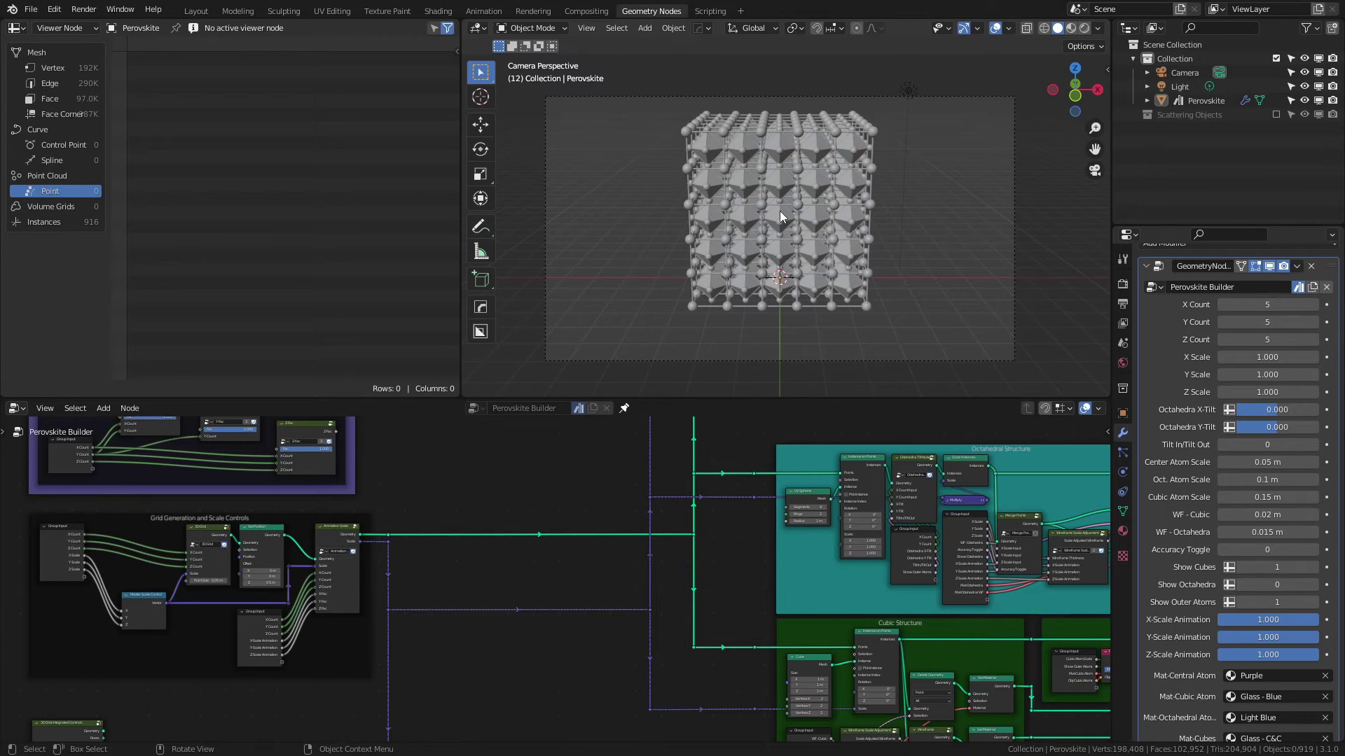
pyautogui.moveTo(417, 430); pyautogui.dragTo(591, 627, button='middle')
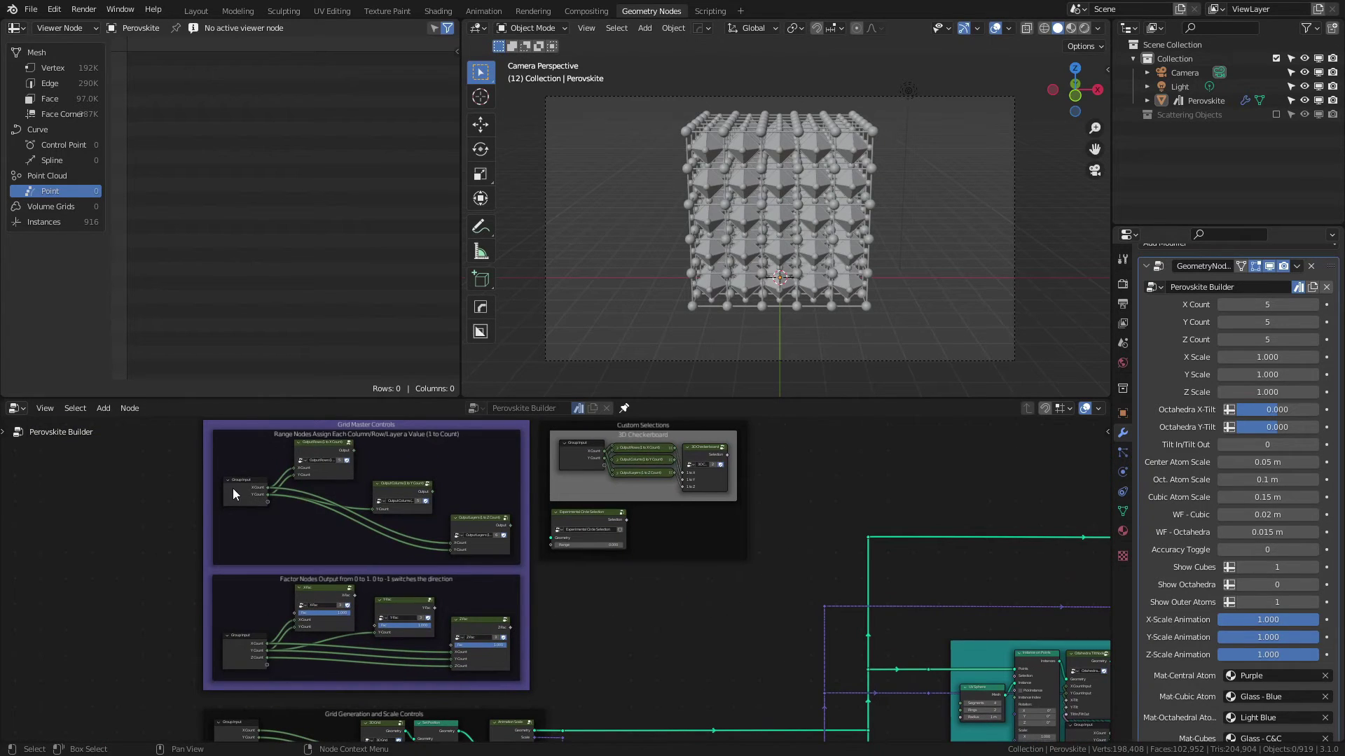
# Duplicate the Group Input, Output Rows and Output Layers nodes into empty space outside the Range Nodes frame, with Output Layers beneath Output Rows.
pyautogui.click(232, 489)
pyautogui.keyDown('shift'); pyautogui.click(320, 448); pyautogui.keyUp('shift')
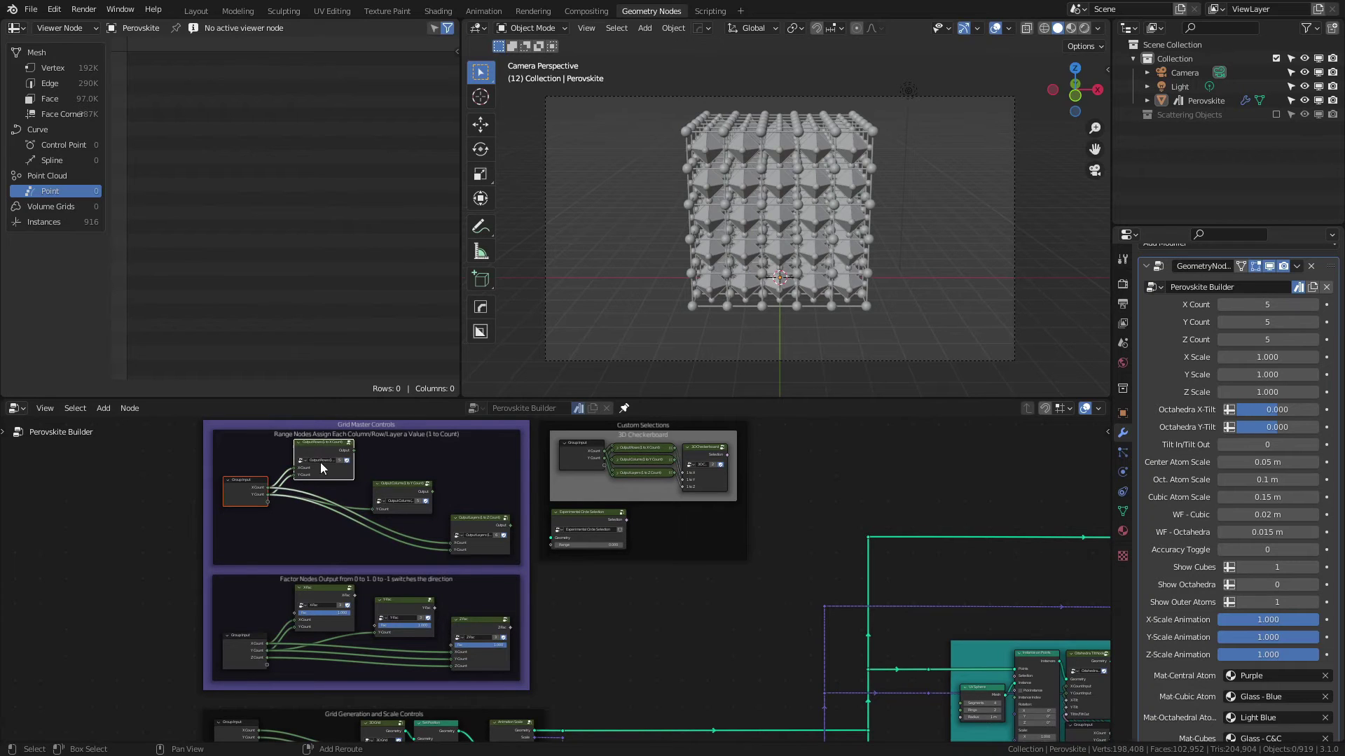
pyautogui.keyDown('shift'); pyautogui.click(479, 521); pyautogui.keyUp('shift')
pyautogui.press('g')
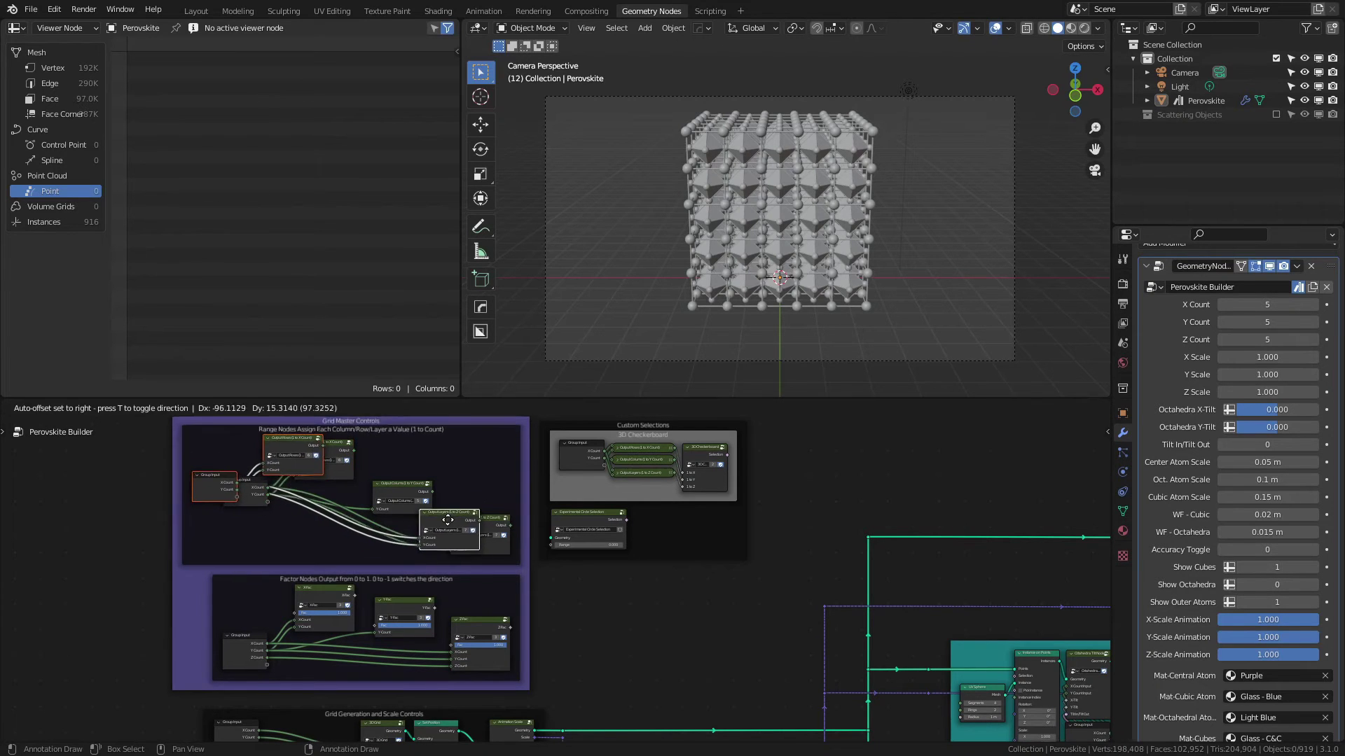
pyautogui.rightClick(432, 520)
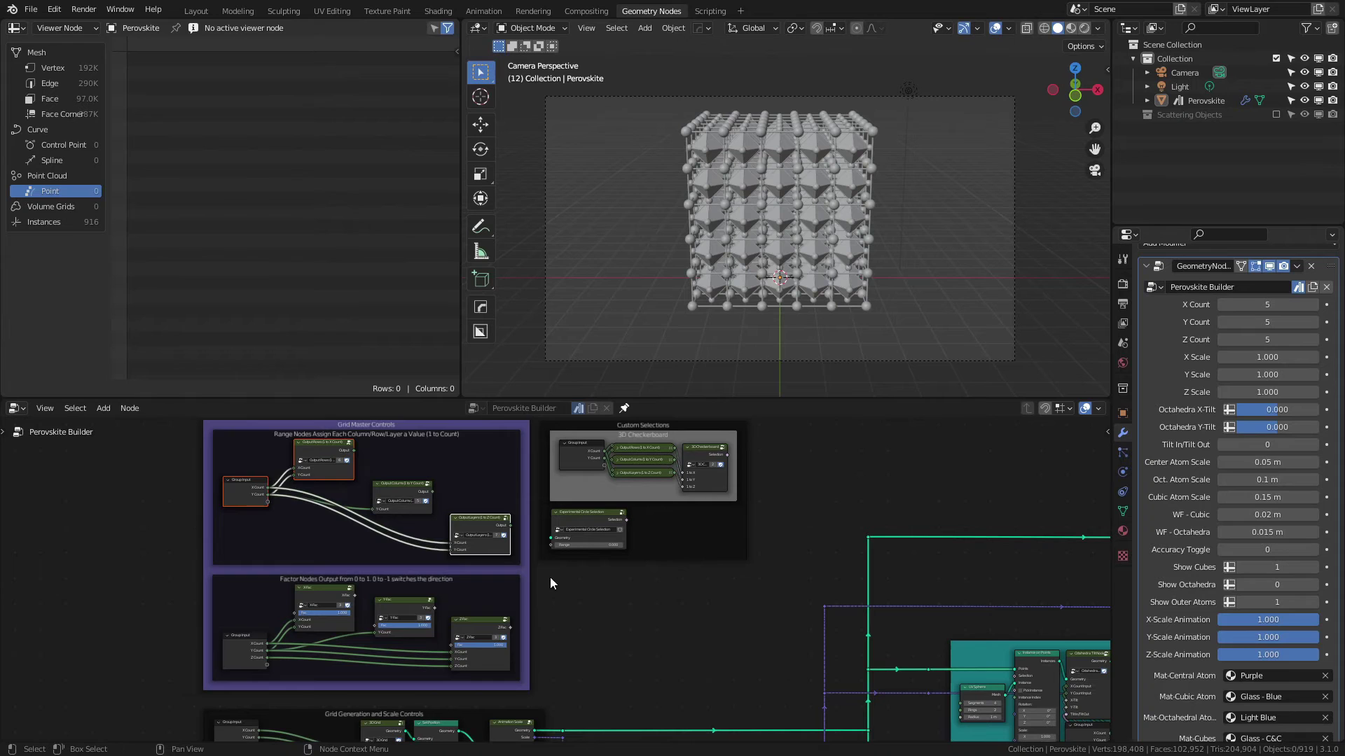
pyautogui.press('g')
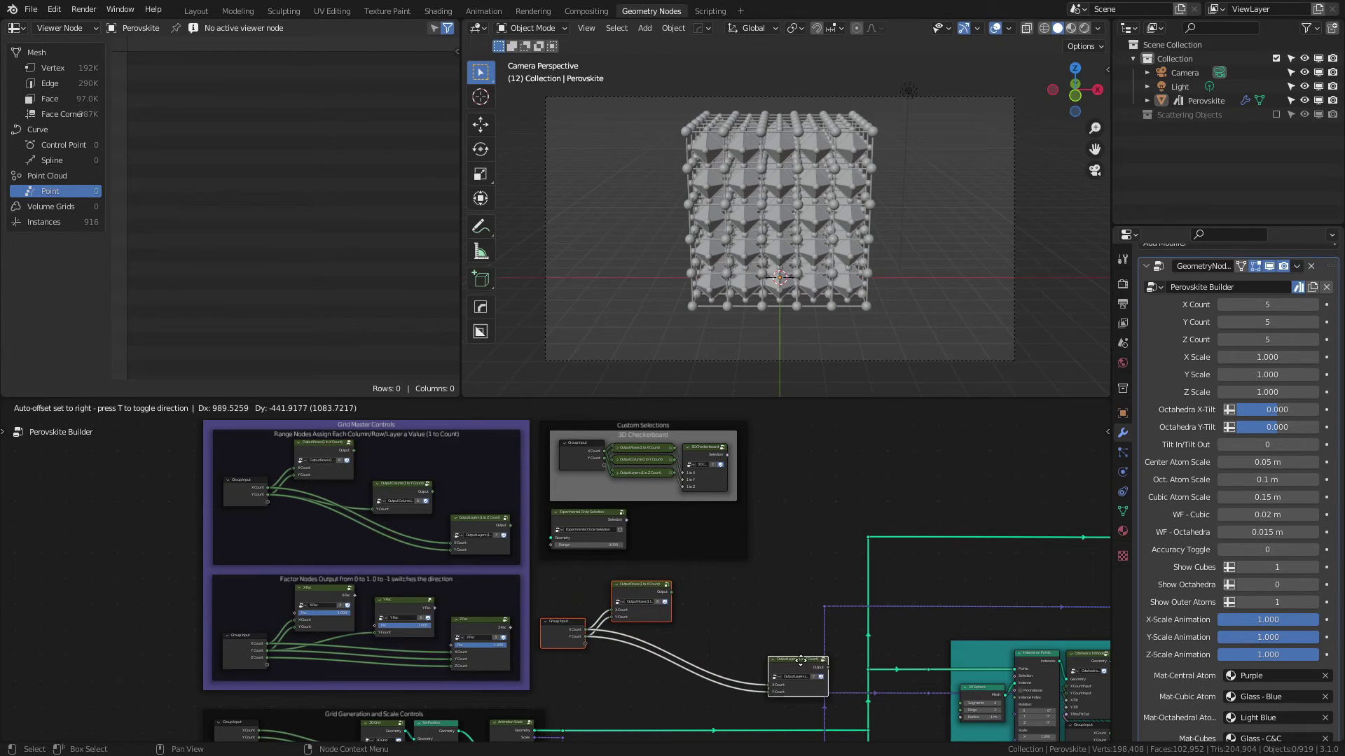
pyautogui.click(790, 647)
pyautogui.click(790, 638)
pyautogui.moveTo(785, 646); pyautogui.dragTo(628, 629)
pyautogui.click(628, 629)
pyautogui.scroll(3, 625, 675)
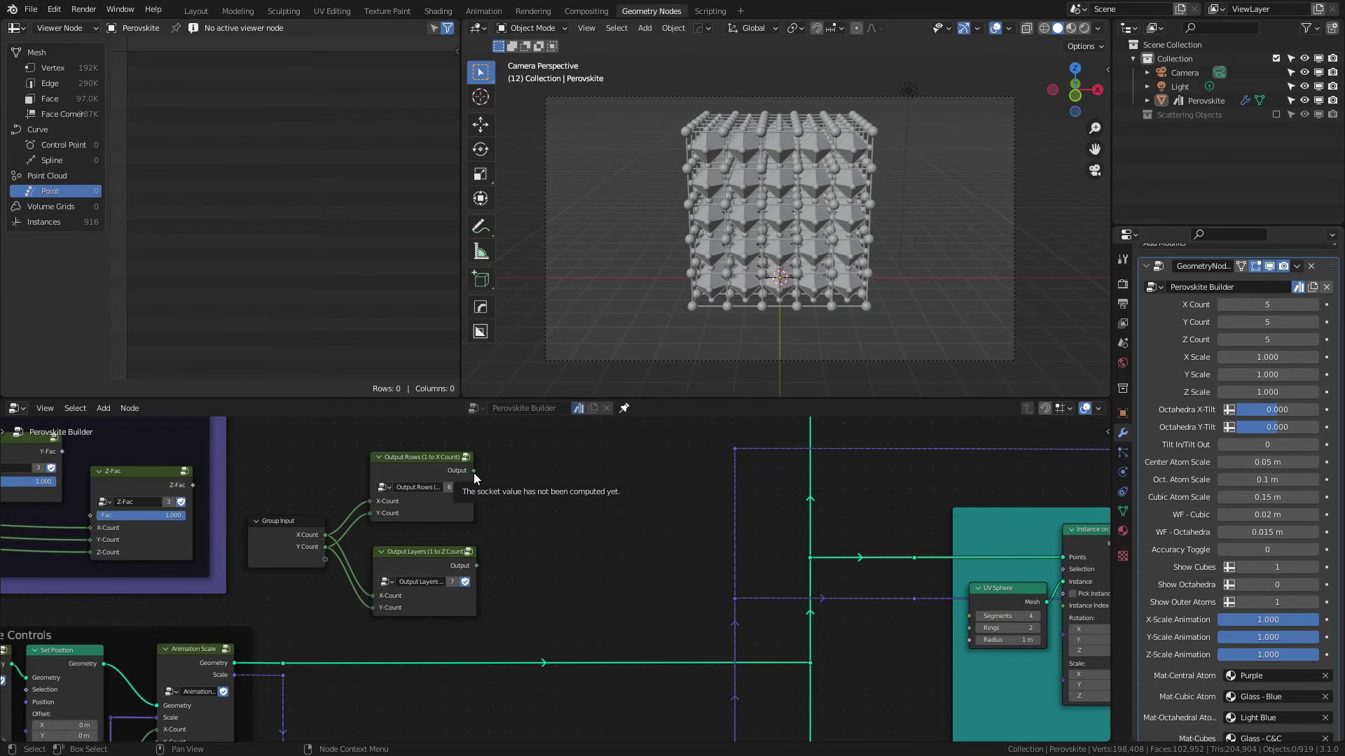
# Feed the Output Rows and Output Layers outputs into two separate integer Compare nodes, each set to Equal with B at 3.
pyautogui.moveTo(473, 471); pyautogui.dragTo(513, 514)
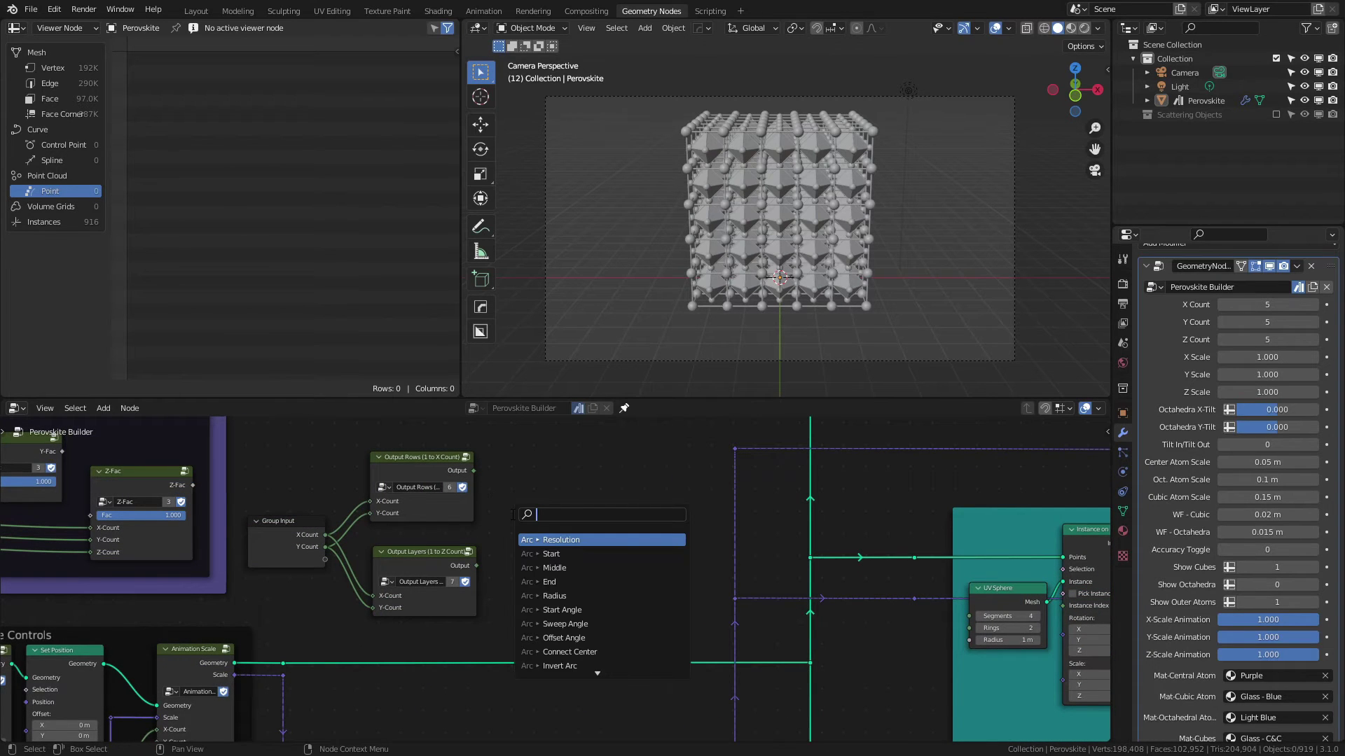
pyautogui.write('compare')
pyautogui.press('Return')
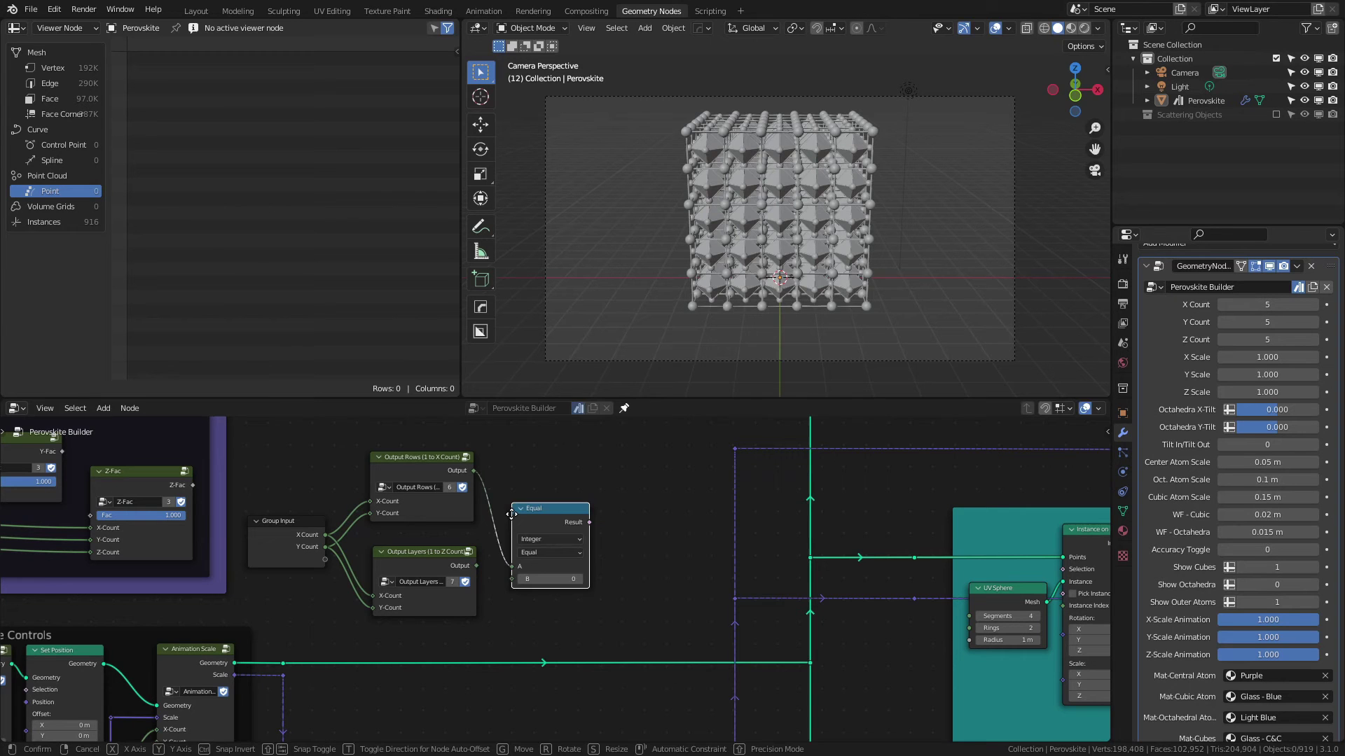
pyautogui.click(522, 503)
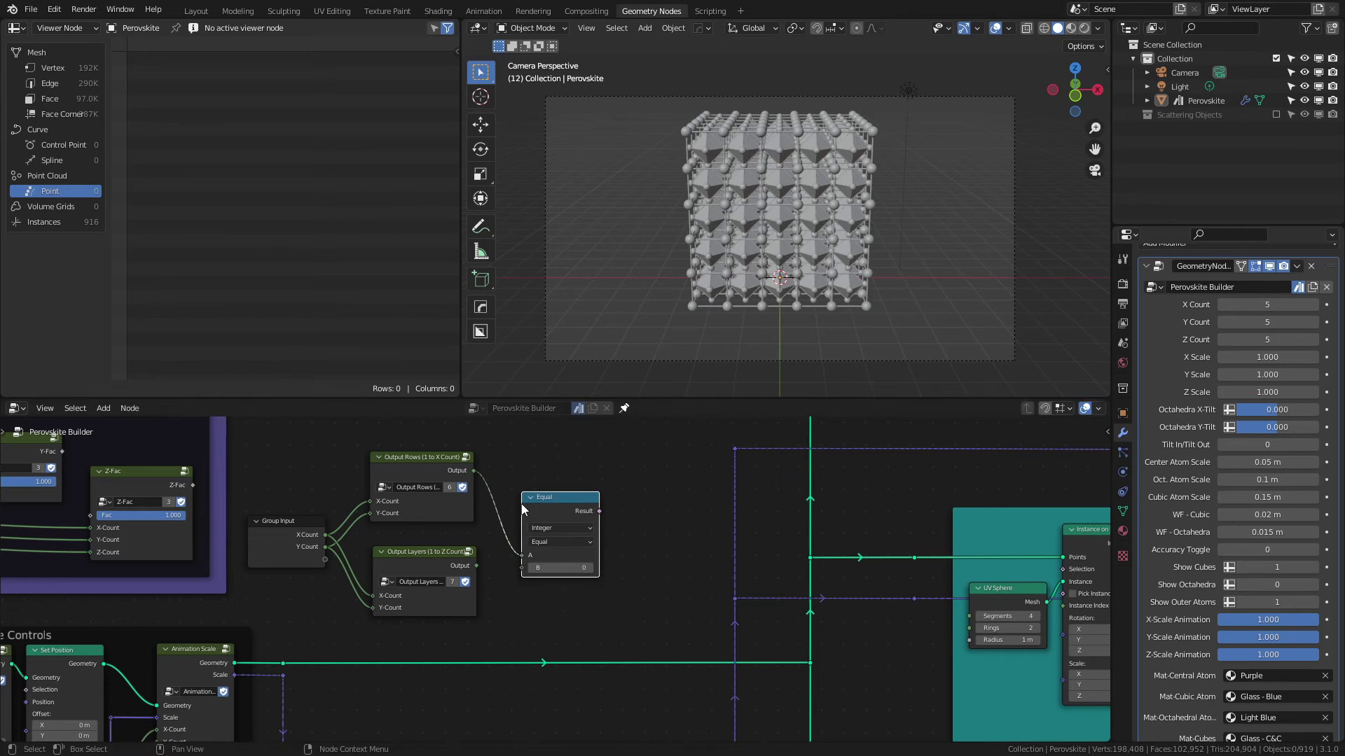
pyautogui.click(554, 566)
pyautogui.press('Return')
pyautogui.moveTo(553, 510); pyautogui.dragTo(553, 587)
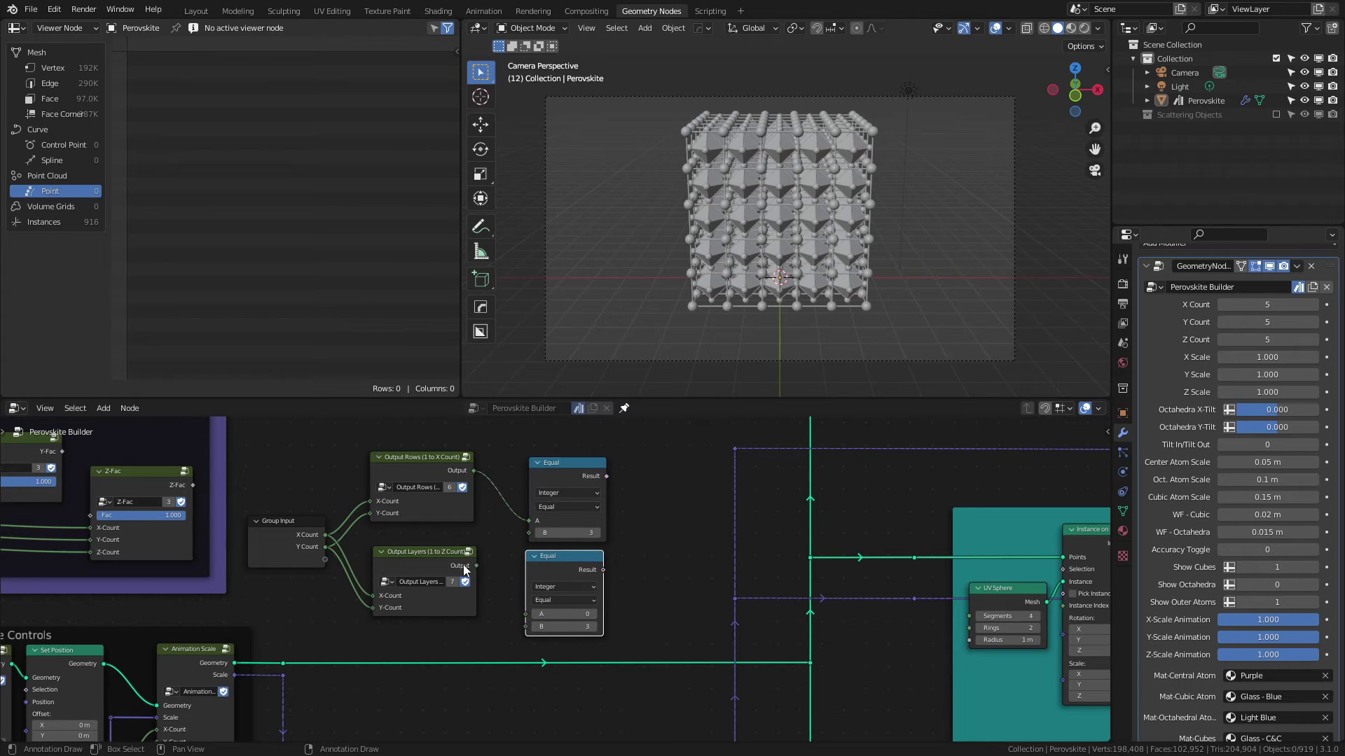
pyautogui.moveTo(477, 565); pyautogui.dragTo(527, 614)
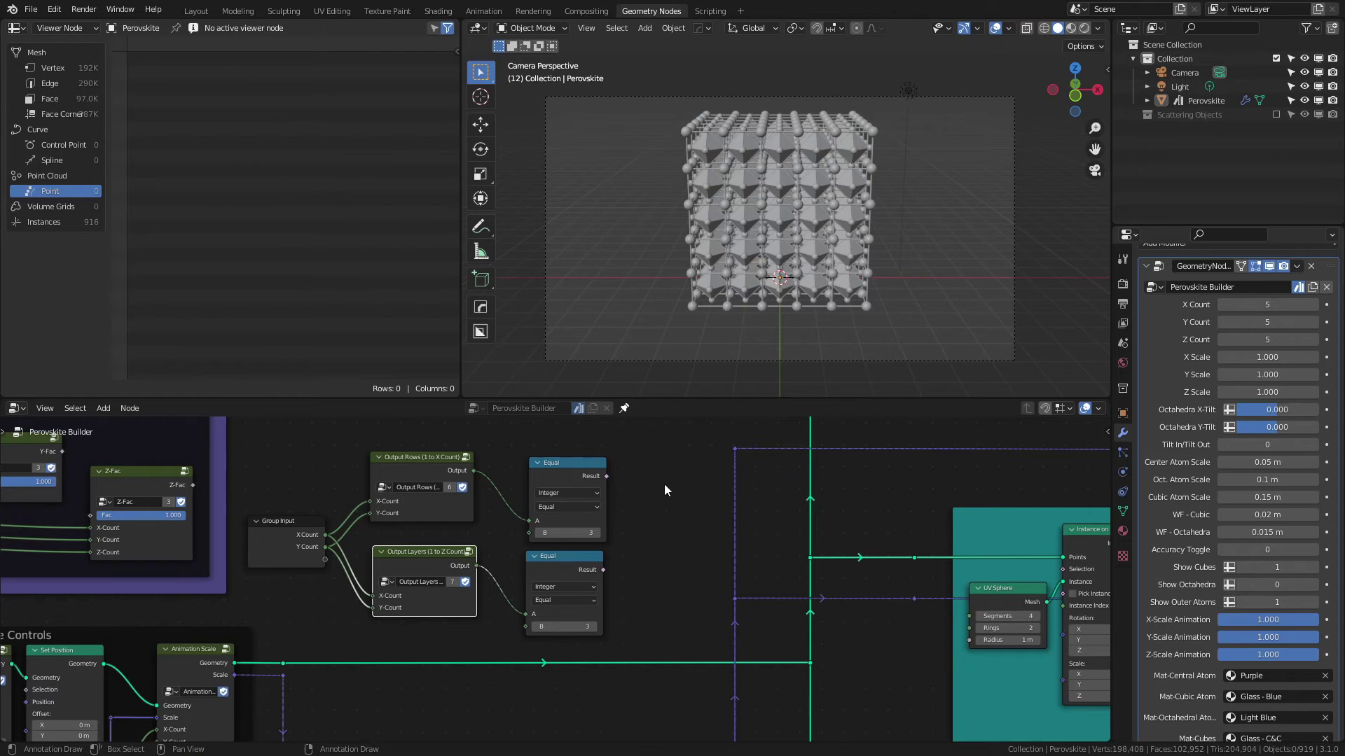
# Add a Boolean Math node set to And and connect both Equal results to its inputs.
pyautogui.hotkey('shift', 'a')
pyautogui.moveTo(638, 668)
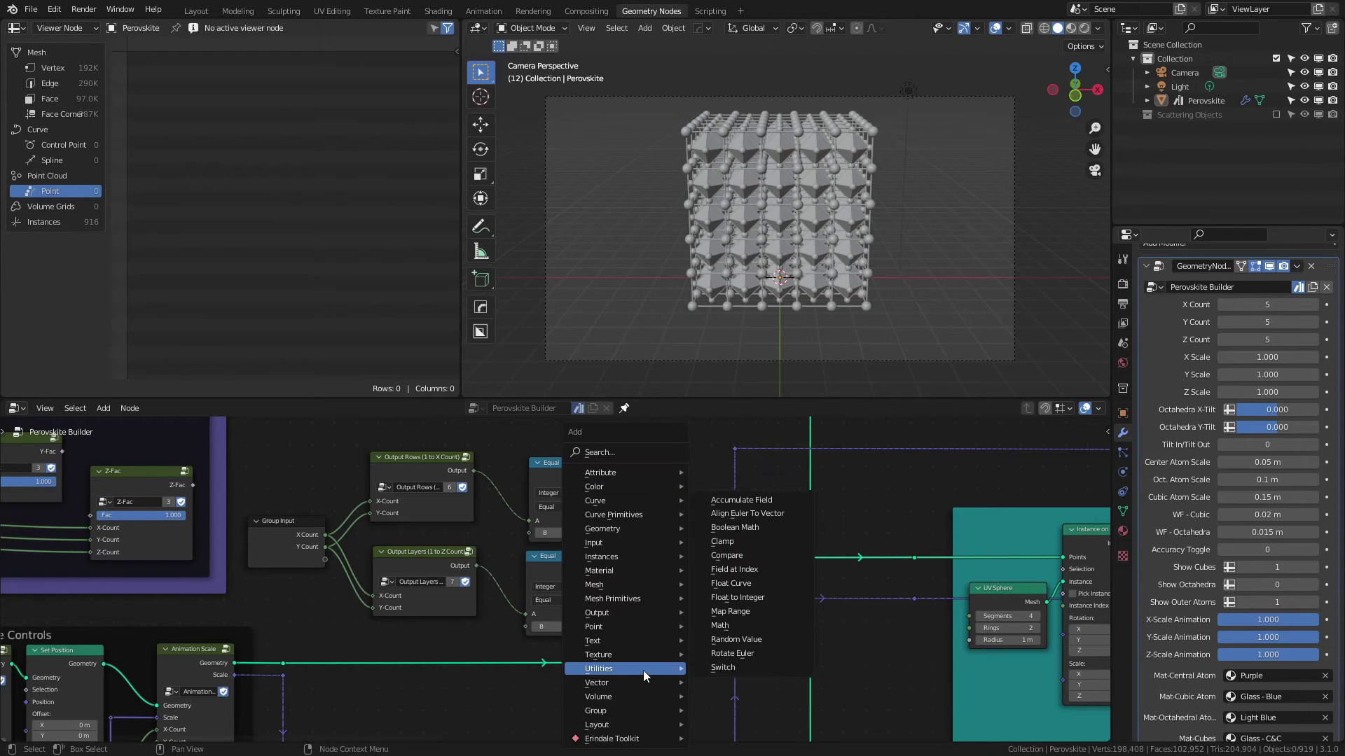
pyautogui.click(733, 530)
pyautogui.click(654, 515)
pyautogui.moveTo(607, 477); pyautogui.dragTo(634, 568)
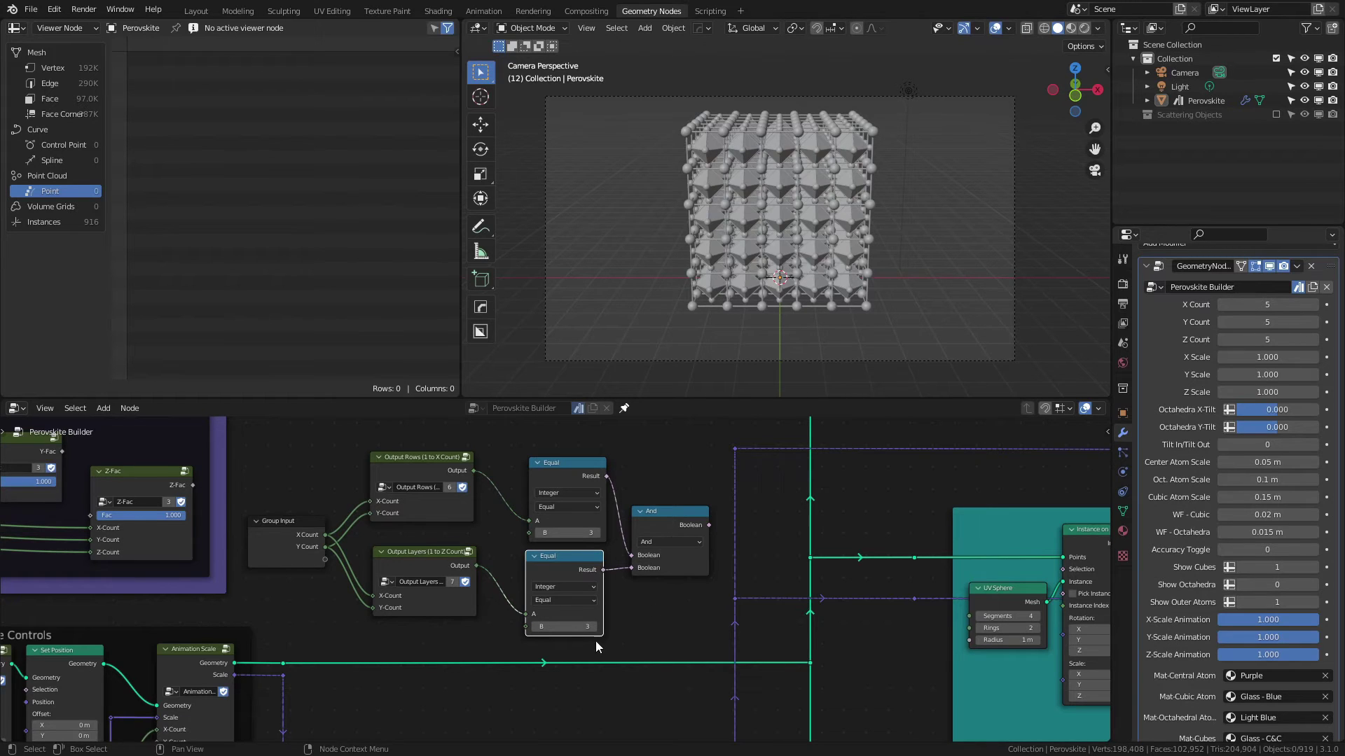
# Insert a Set Position node on the geometry link after Animation Scale and connect the And output to its Selection.
pyautogui.moveTo(540, 627); pyautogui.dragTo(490, 563, button='middle')
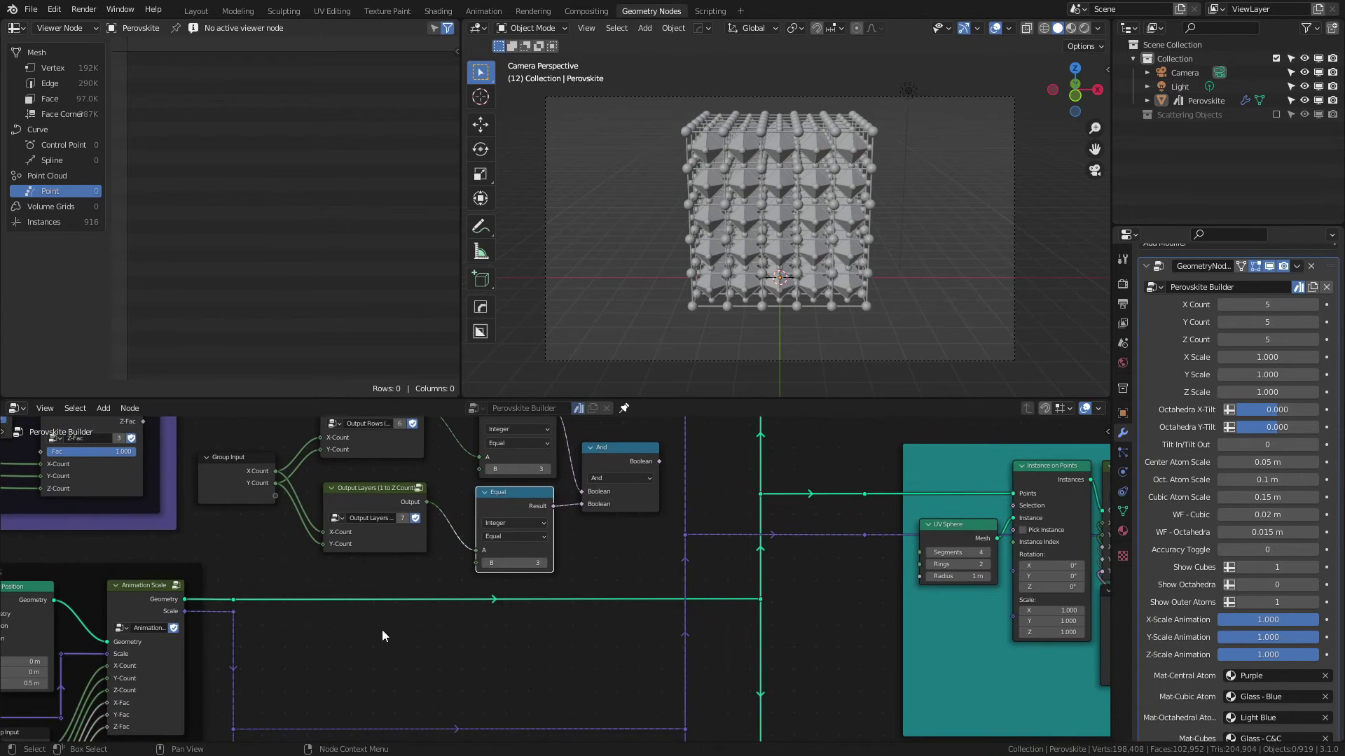
pyautogui.hotkey('shift', 'a')
pyautogui.moveTo(329, 485)
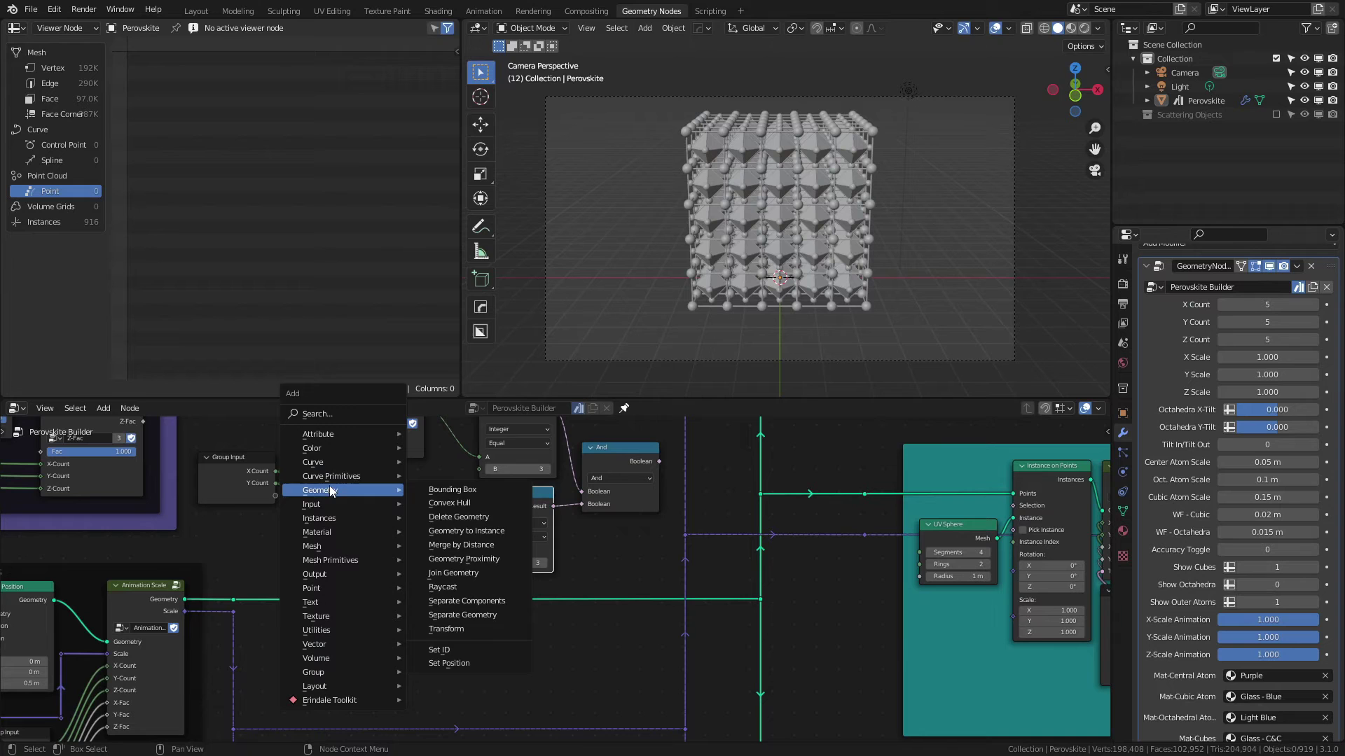
pyautogui.click(449, 663)
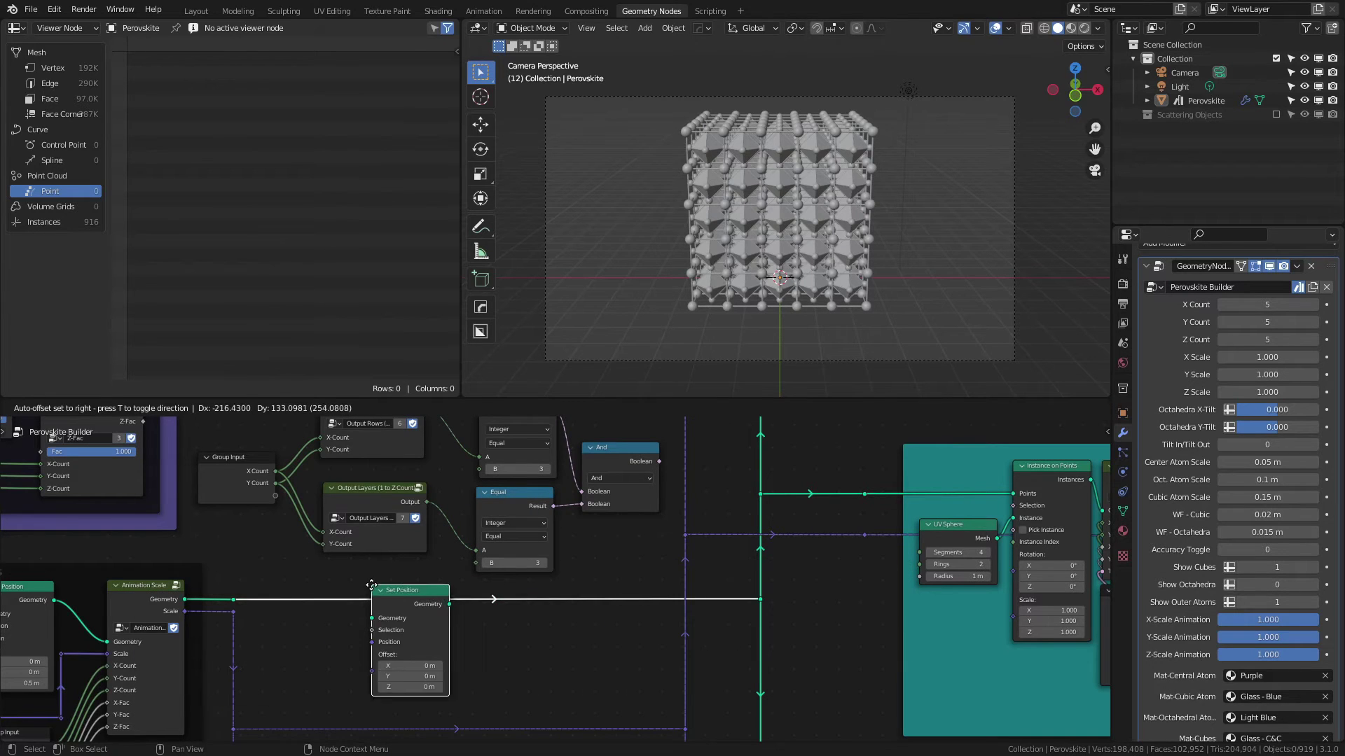
pyautogui.click(404, 584)
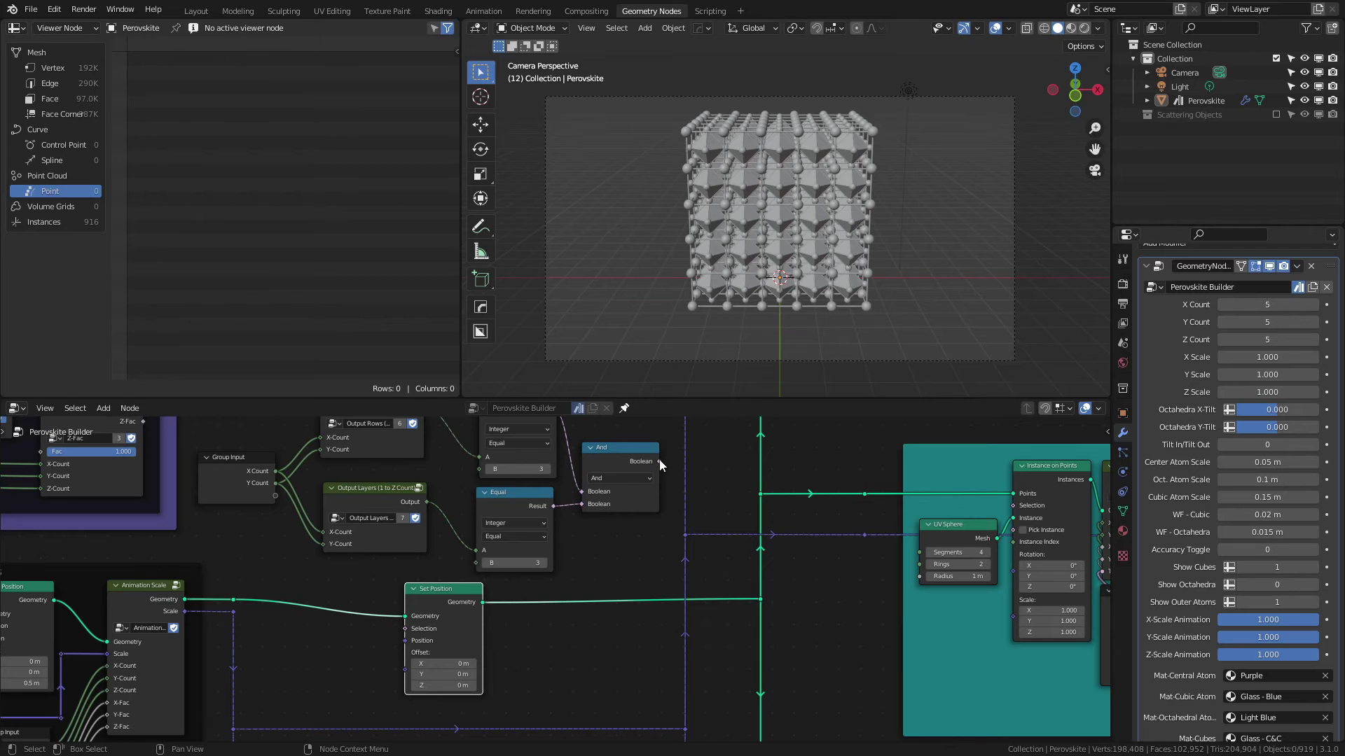
pyautogui.moveTo(659, 462); pyautogui.dragTo(538, 675)
pyautogui.press('Escape')
pyautogui.press('Escape')
# Set the Y offset of the new Set Position node to -5 m to pull the selected row out of the grid.
pyautogui.moveTo(444, 674)
pyautogui.mouseDown()
pyautogui.moveTo(476, 674)
pyautogui.moveTo(443, 671)
pyautogui.mouseUp()
pyautogui.moveTo(777, 224); pyautogui.dragTo(803, 254, button='middle')
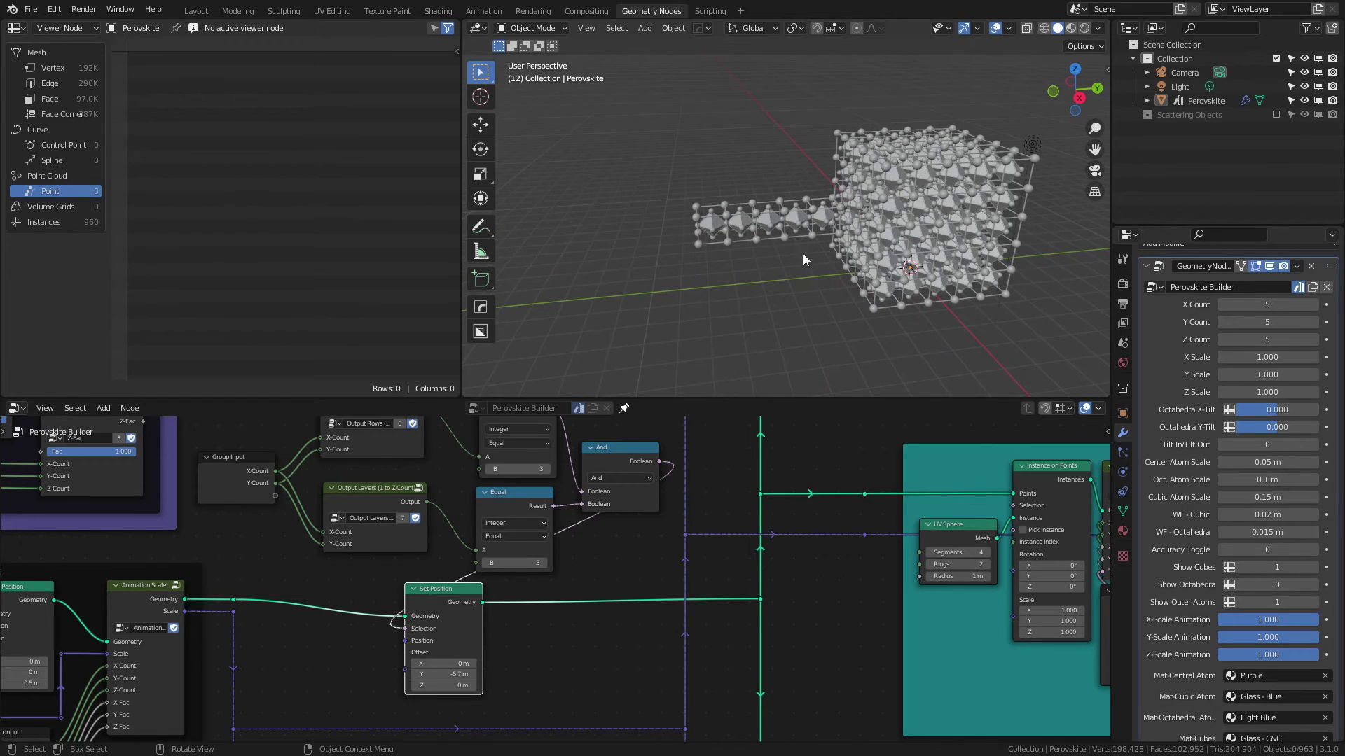
pyautogui.click(445, 673)
pyautogui.write('-5')
pyautogui.press('Return')
# Switch the 3D viewport to rendered shading.
pyautogui.press('z')
pyautogui.click(827, 320)
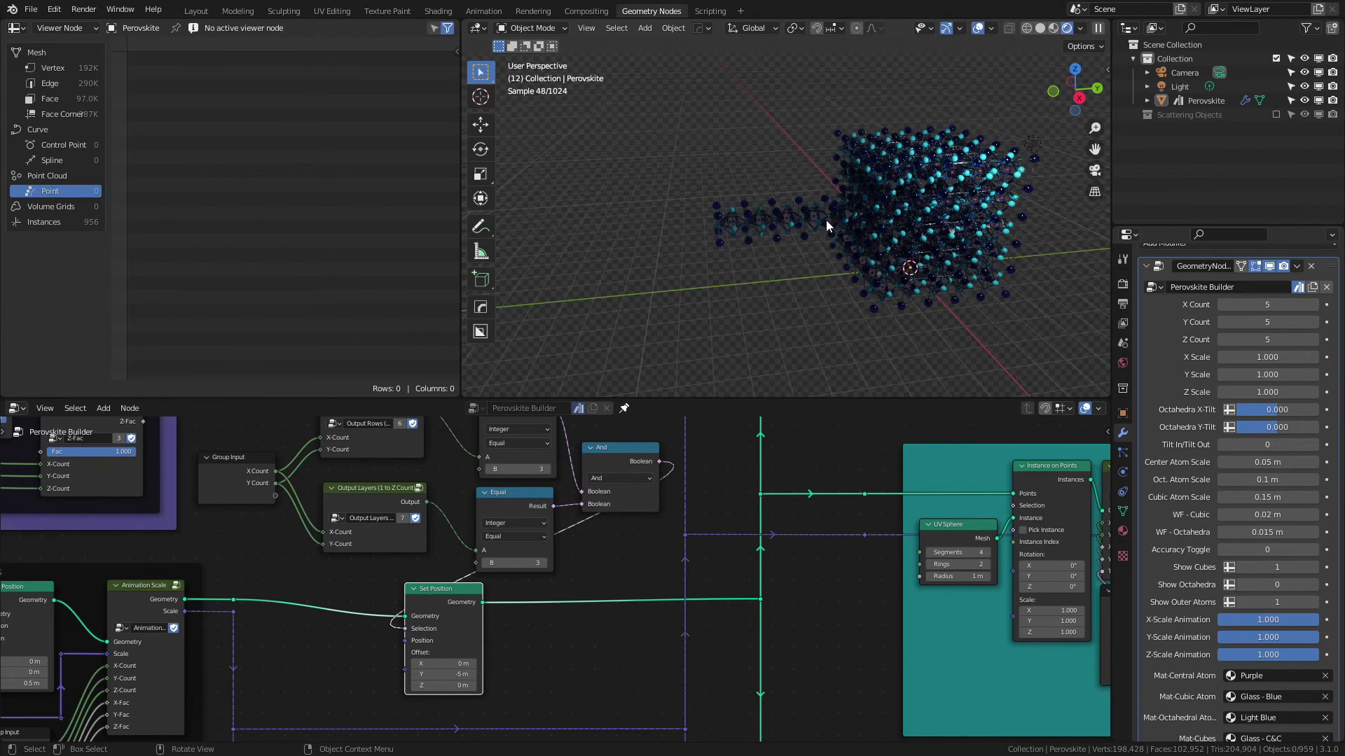
pyautogui.scroll(3, 826, 238)
# Bring the Y offset to about -0.09 m and link the Output Layers Equal result directly to the Set Position node's Selection.
pyautogui.moveTo(448, 674); pyautogui.dragTo(547, 674)
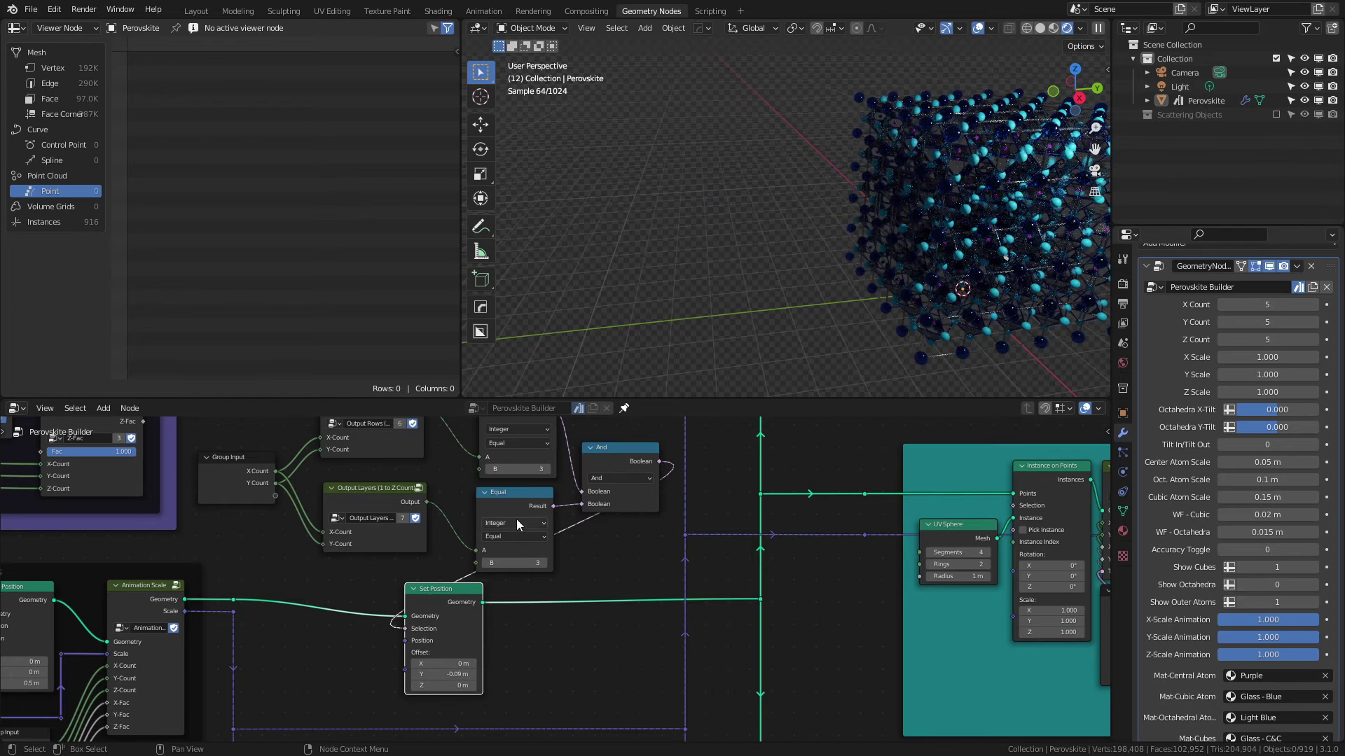
pyautogui.moveTo(515, 519); pyautogui.dragTo(436, 573, button='middle')
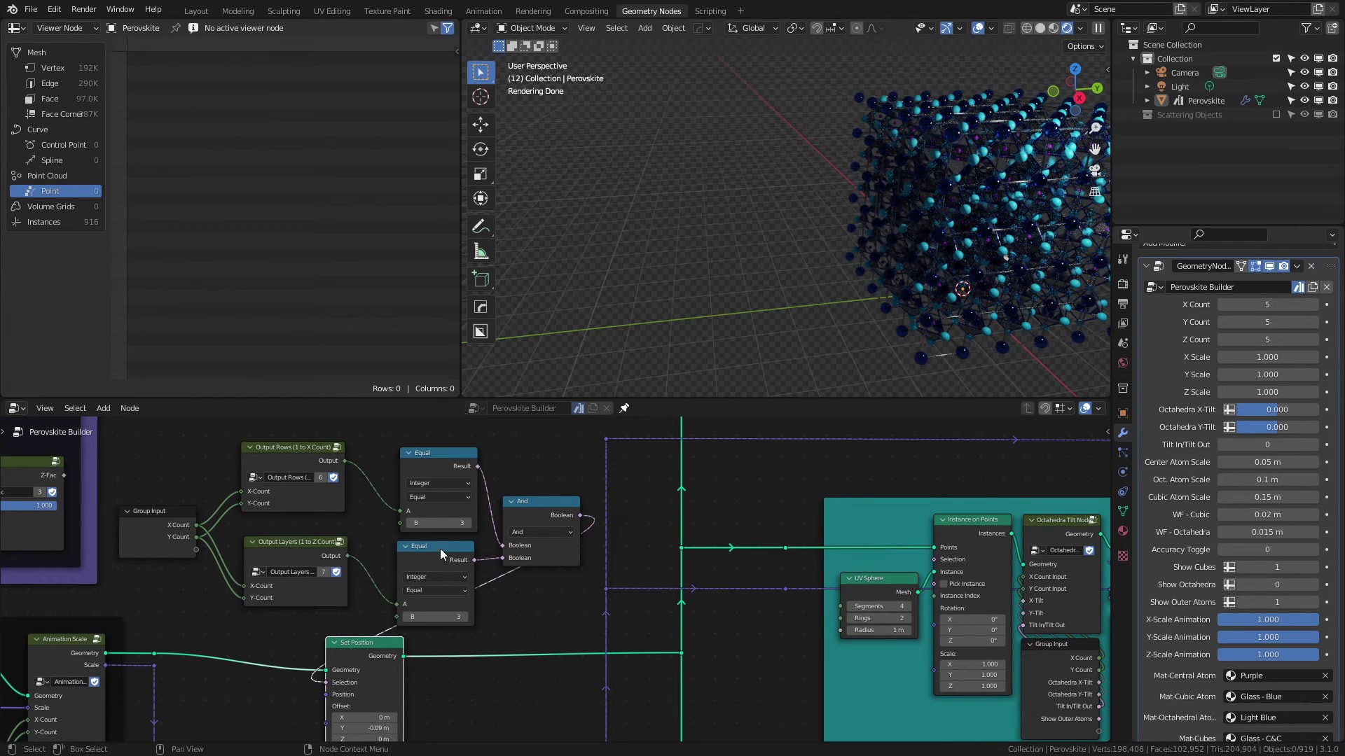
pyautogui.moveTo(503, 558); pyautogui.dragTo(397, 707)
pyautogui.scroll(-1, 616, 504)
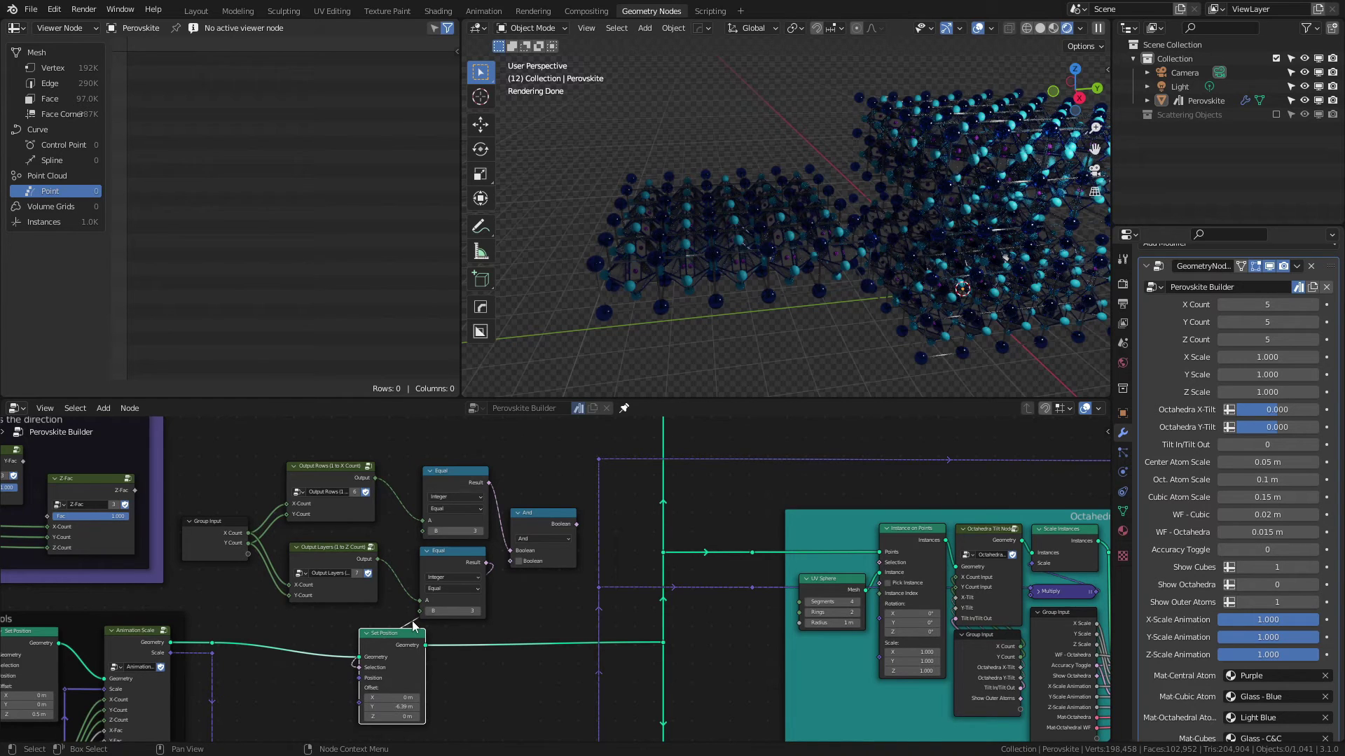
# Add an Experimental Circle Selection group node near Animation Scale and connect the Animation Scale geometry to its Geometry input.
pyautogui.moveTo(267, 544); pyautogui.dragTo(649, 597, button='middle')
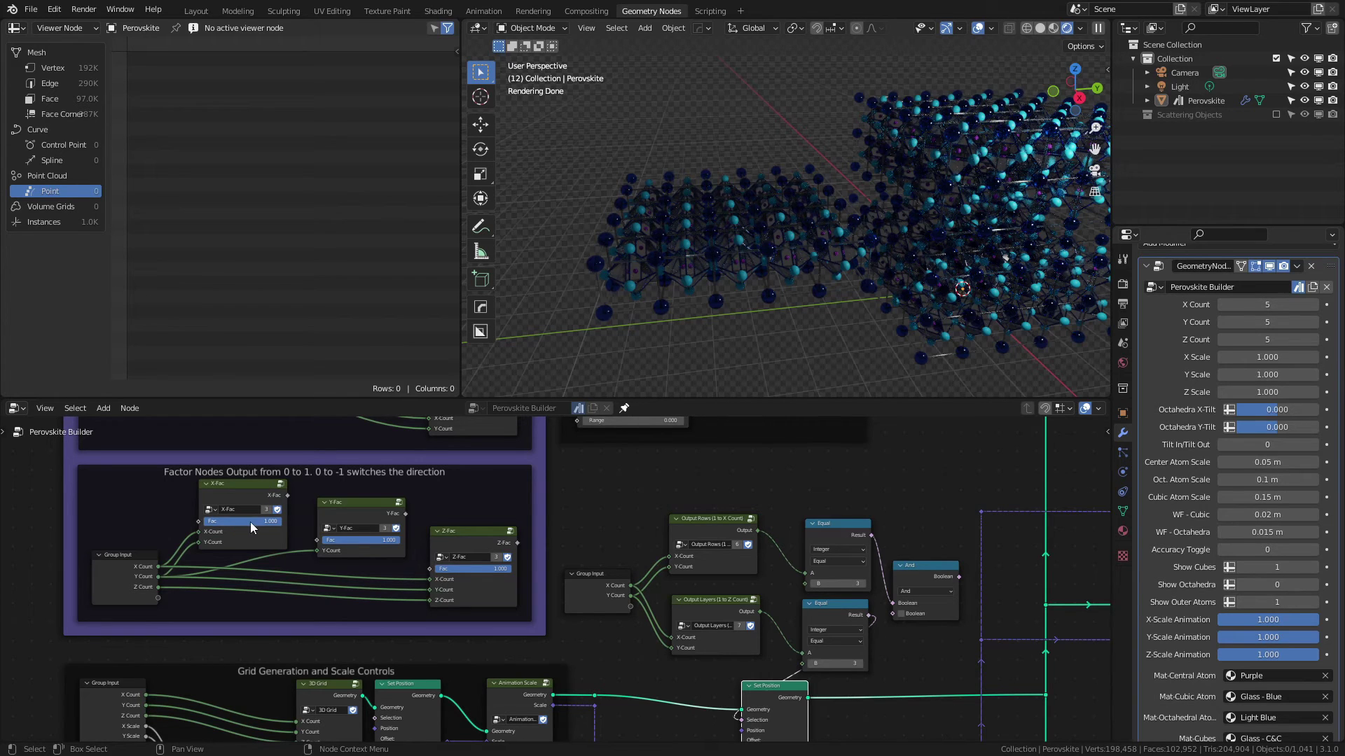
pyautogui.moveTo(250, 523); pyautogui.dragTo(201, 522)
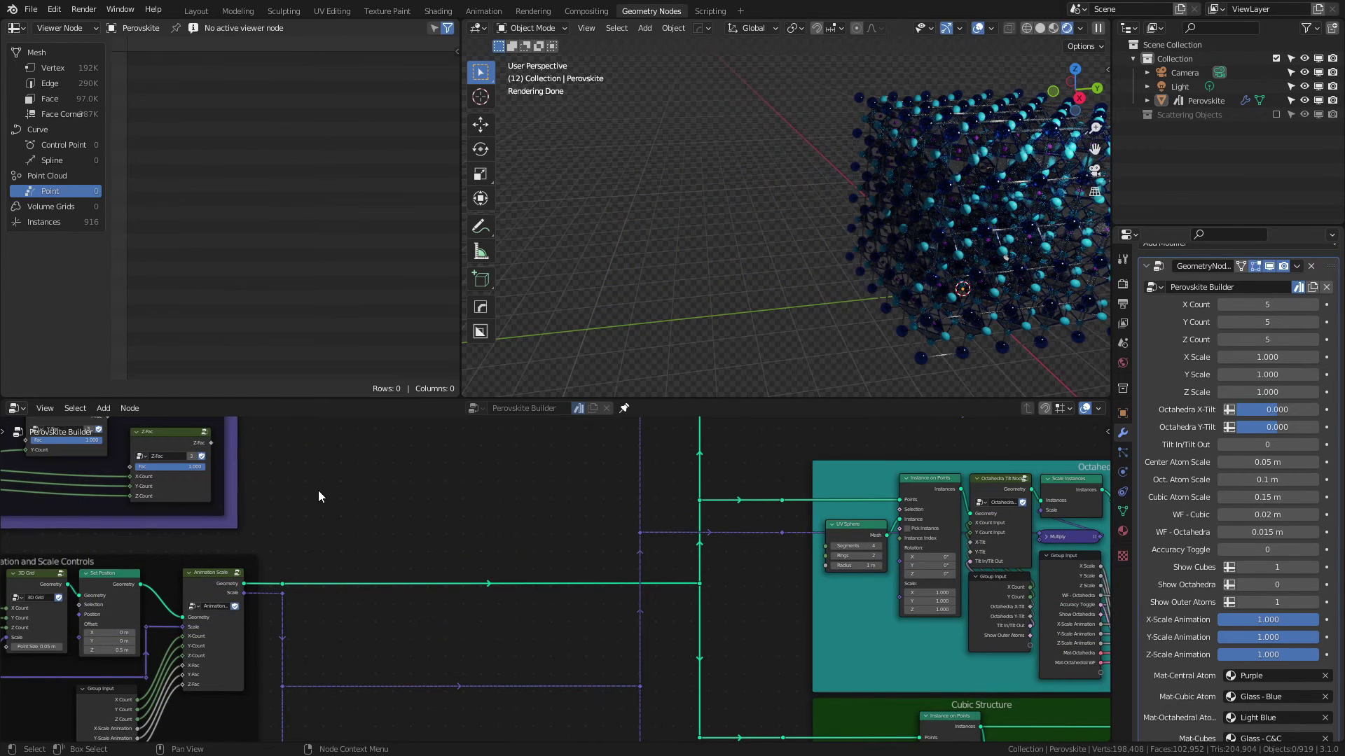
pyautogui.hotkey('shift', 'a')
pyautogui.moveTo(283, 675)
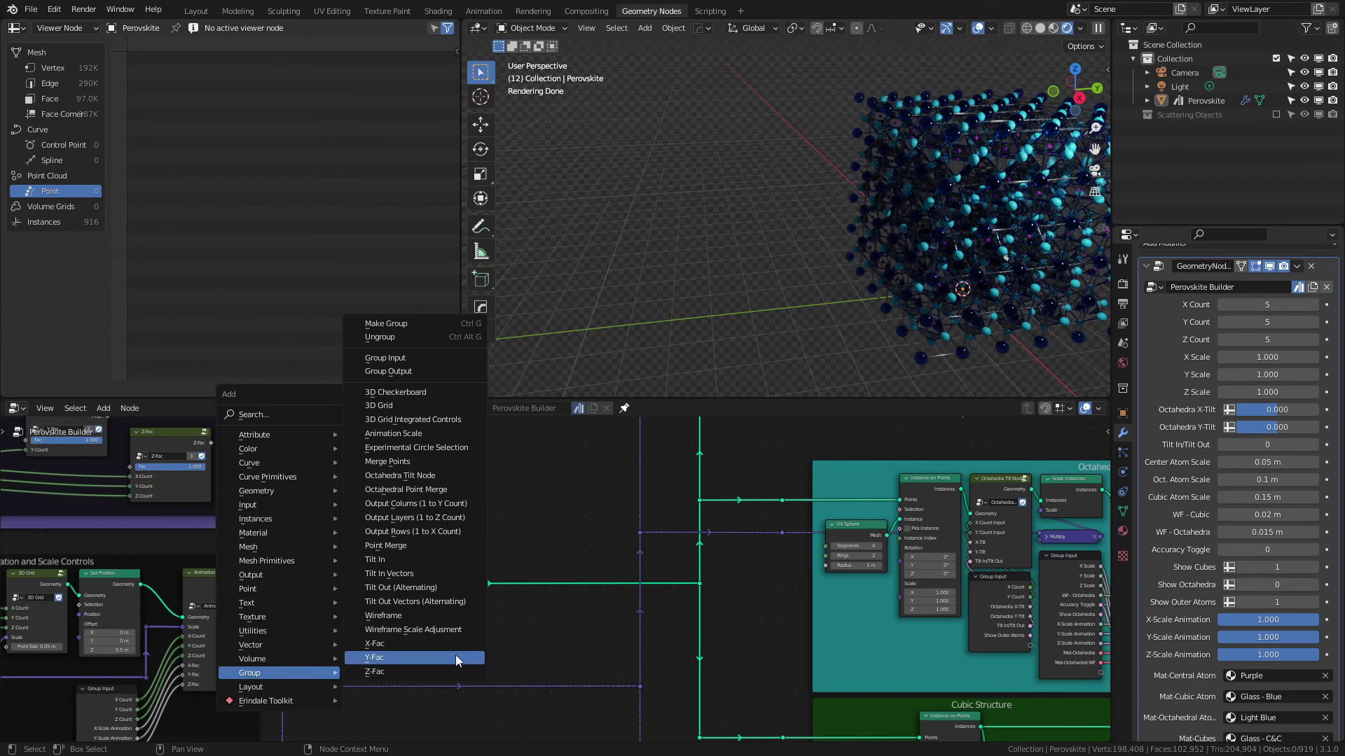
pyautogui.click(444, 448)
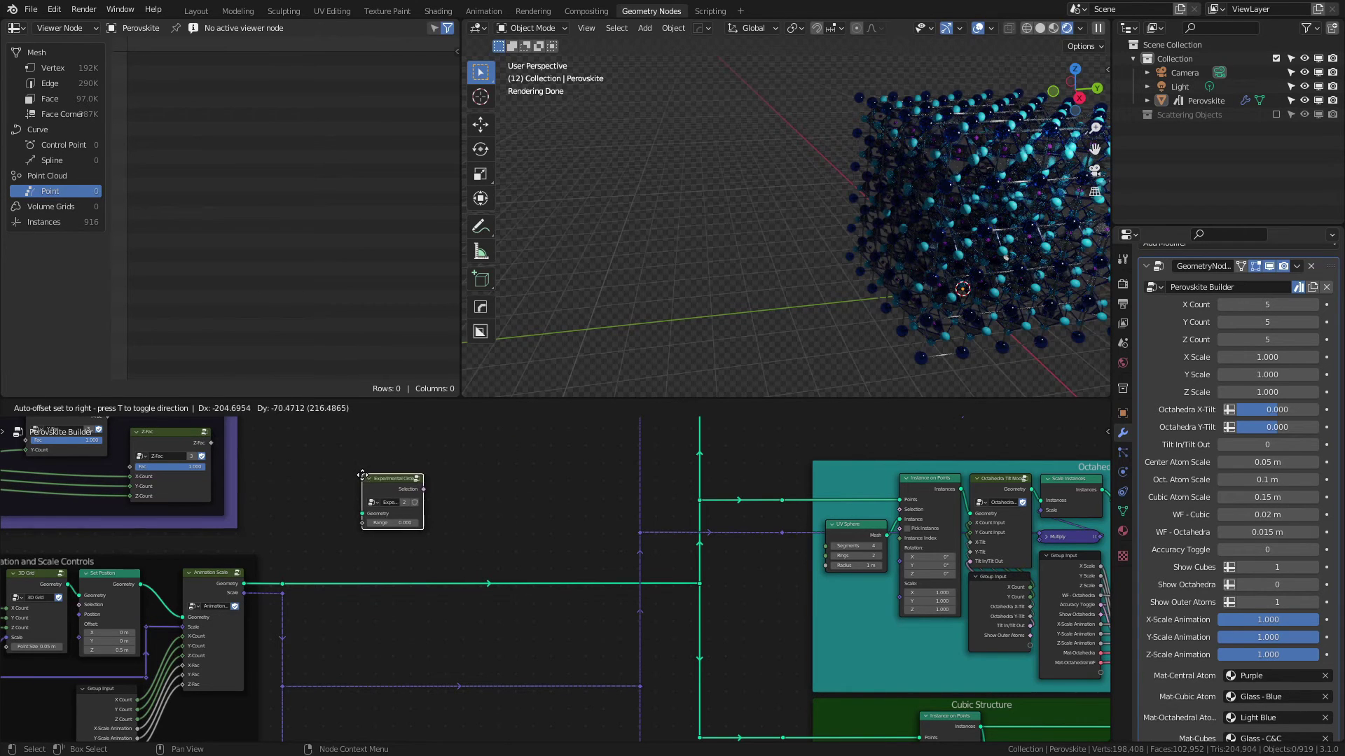
pyautogui.click(350, 479)
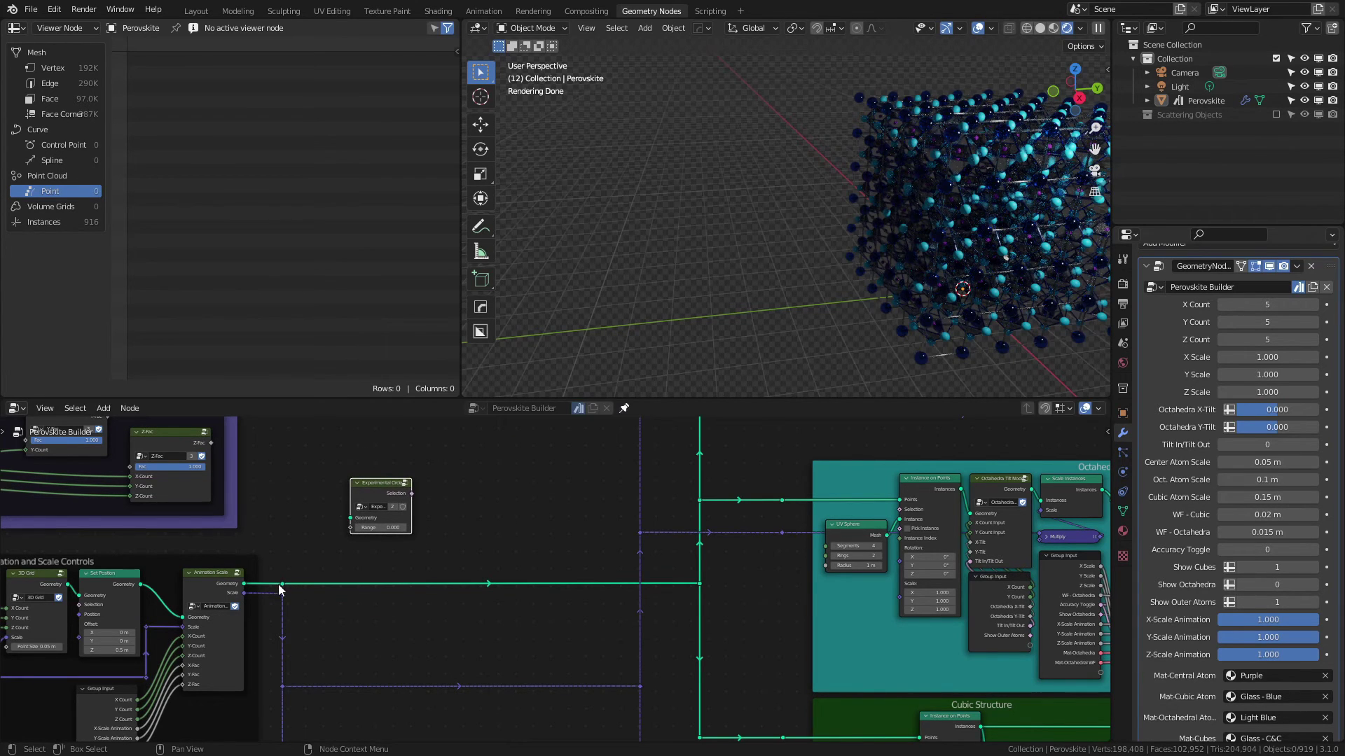
pyautogui.moveTo(280, 584); pyautogui.dragTo(374, 482)
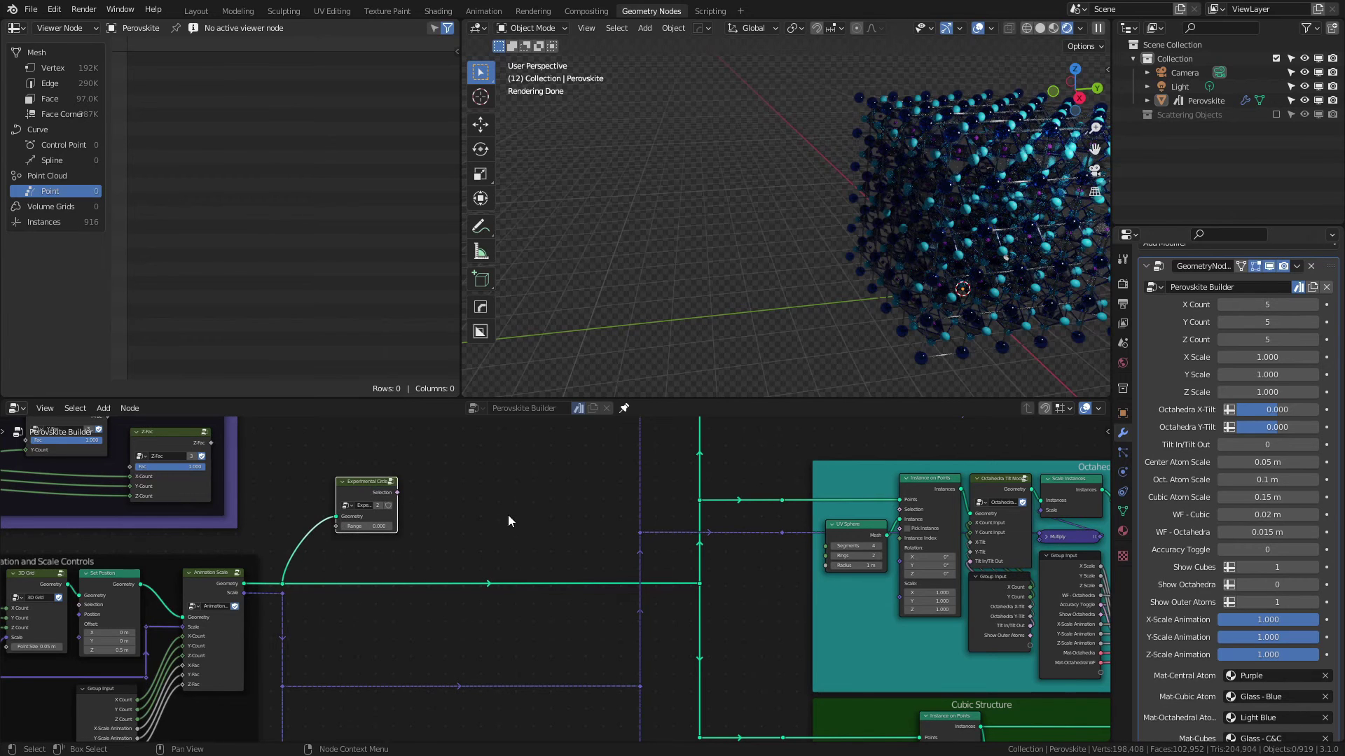
# Insert a Delete Geometry node after Animation Scale, drive its Selection with the circle selection, and raise the circle's Range to about 1.6.
pyautogui.hotkey('shift', 'a')
pyautogui.moveTo(404, 294)
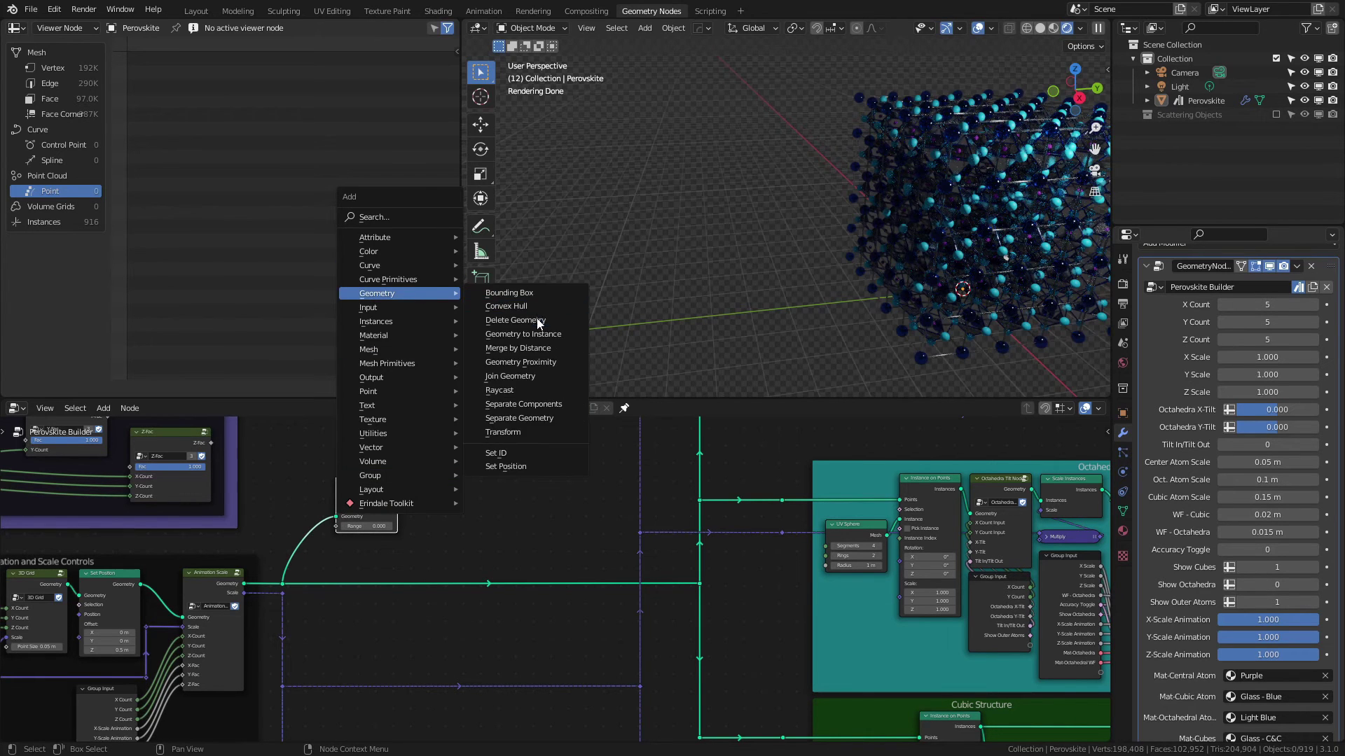
pyautogui.click(539, 320)
pyautogui.click(486, 561)
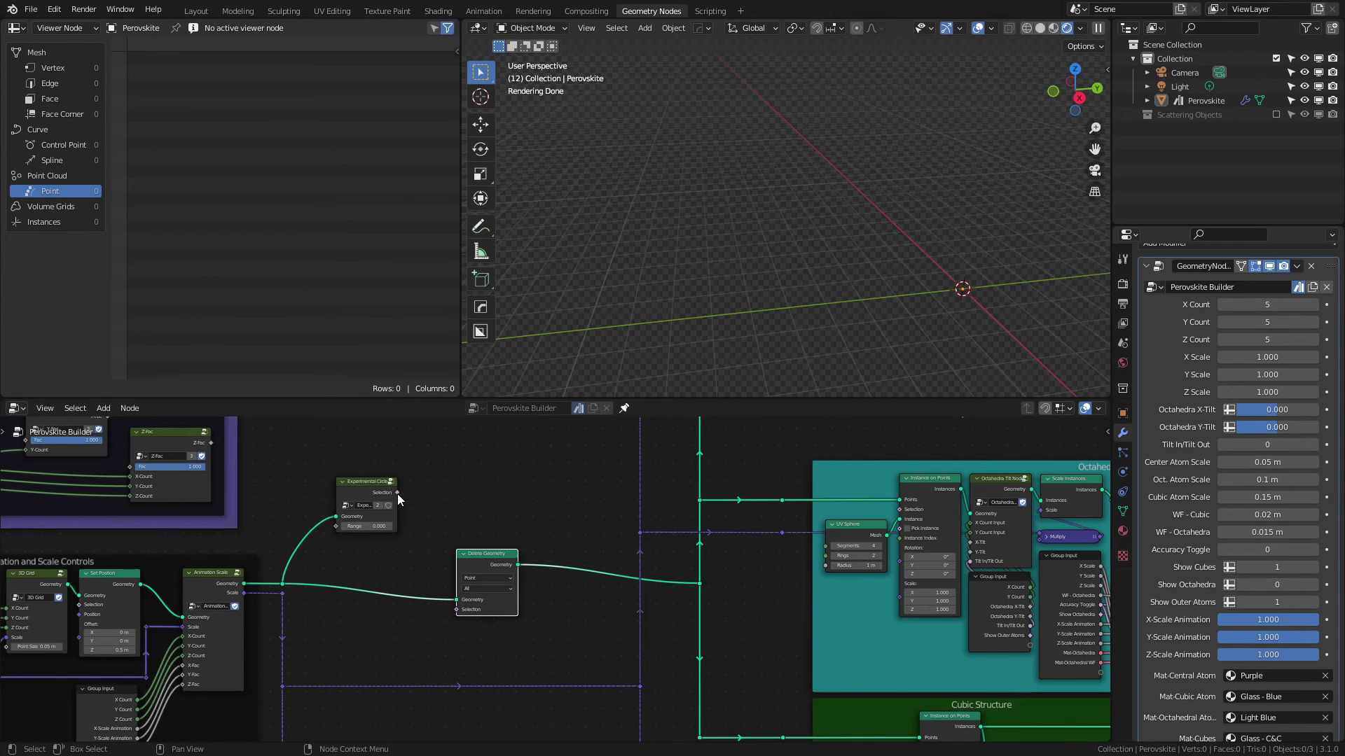
pyautogui.moveTo(396, 492); pyautogui.dragTo(468, 615)
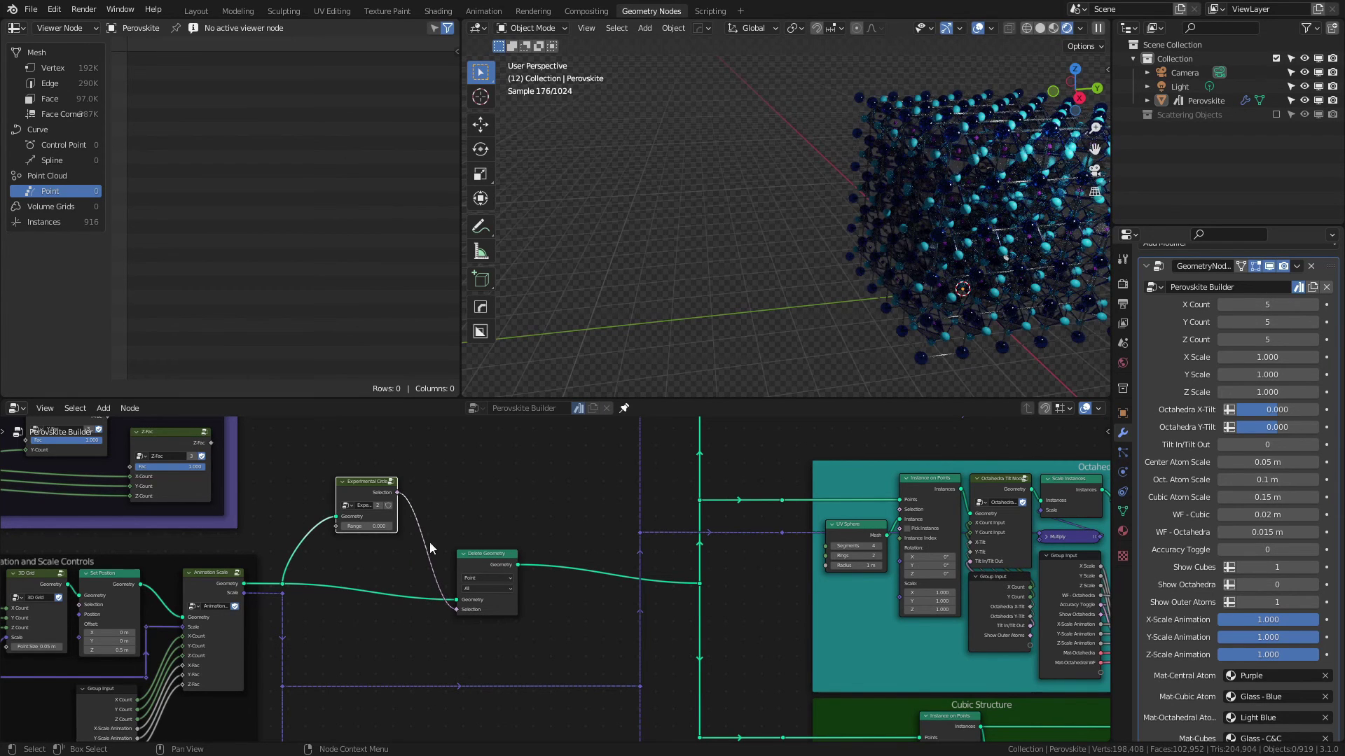
pyautogui.moveTo(364, 527); pyautogui.dragTo(474, 527)
pyautogui.scroll(-2, 630, 323)
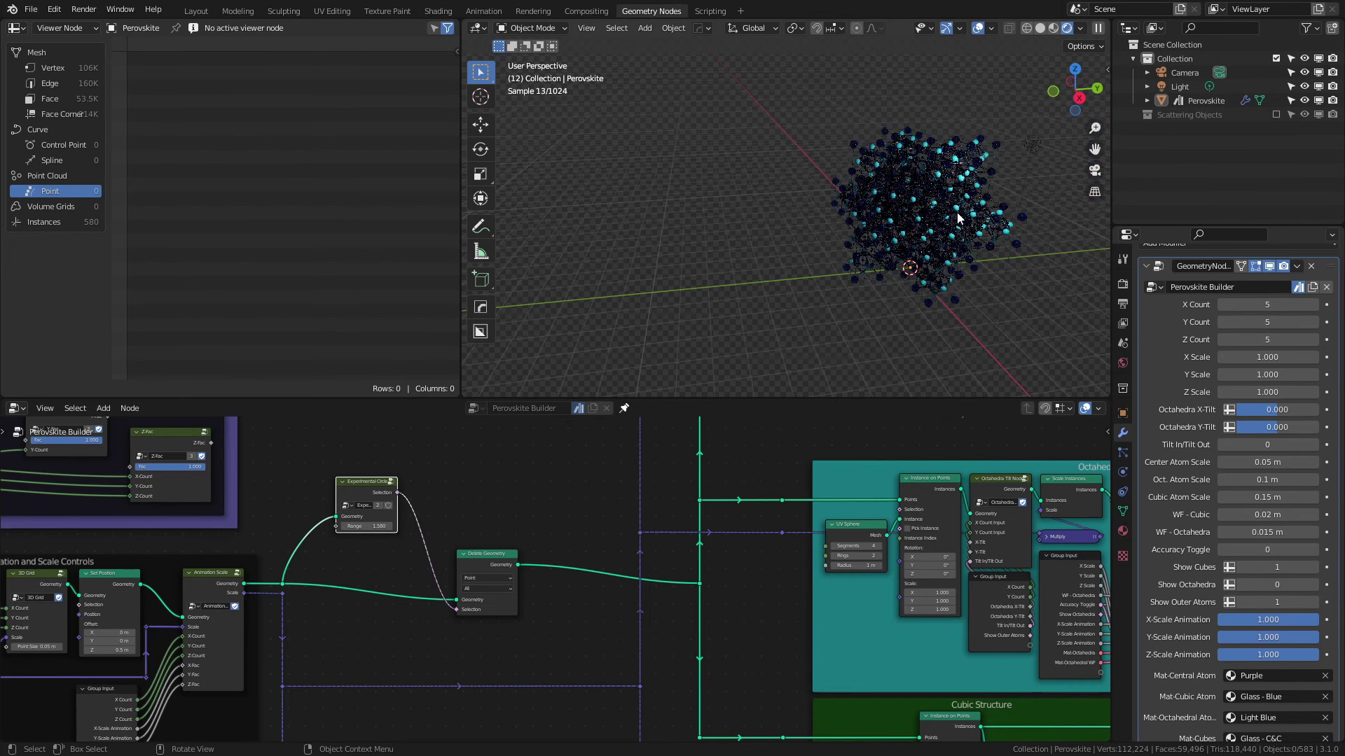
# Lower the Range of the Experimental Circle Selection node to about 1.37 and inspect the lattice up close.
pyautogui.keyDown('shift'); pyautogui.moveTo(672, 315); pyautogui.dragTo(547, 354, button='middle'); pyautogui.keyUp('shift')
pyautogui.moveTo(367, 526); pyautogui.dragTo(355, 526)
pyautogui.scroll(1, 855, 284)
pyautogui.moveTo(864, 282); pyautogui.dragTo(887, 275, button='middle')
pyautogui.scroll(2, 888, 275)
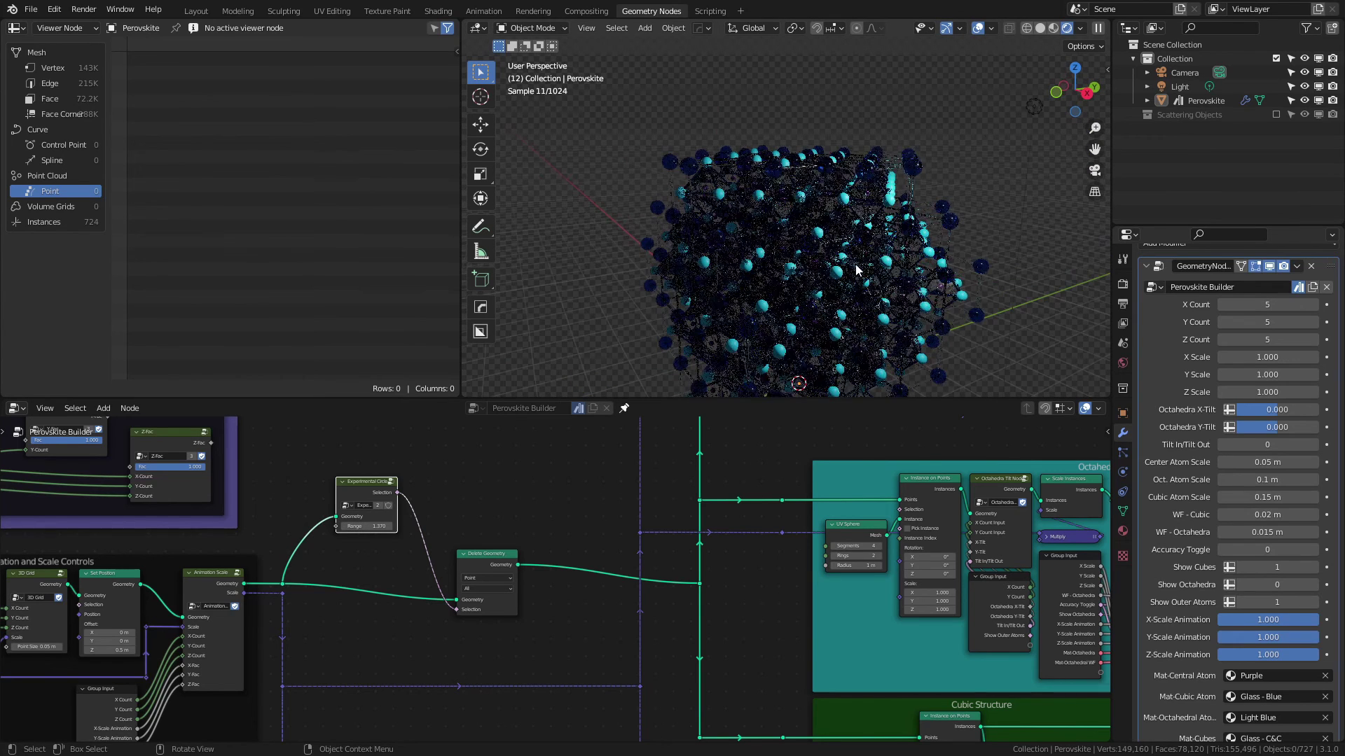
pyautogui.scroll(-2, 934, 325)
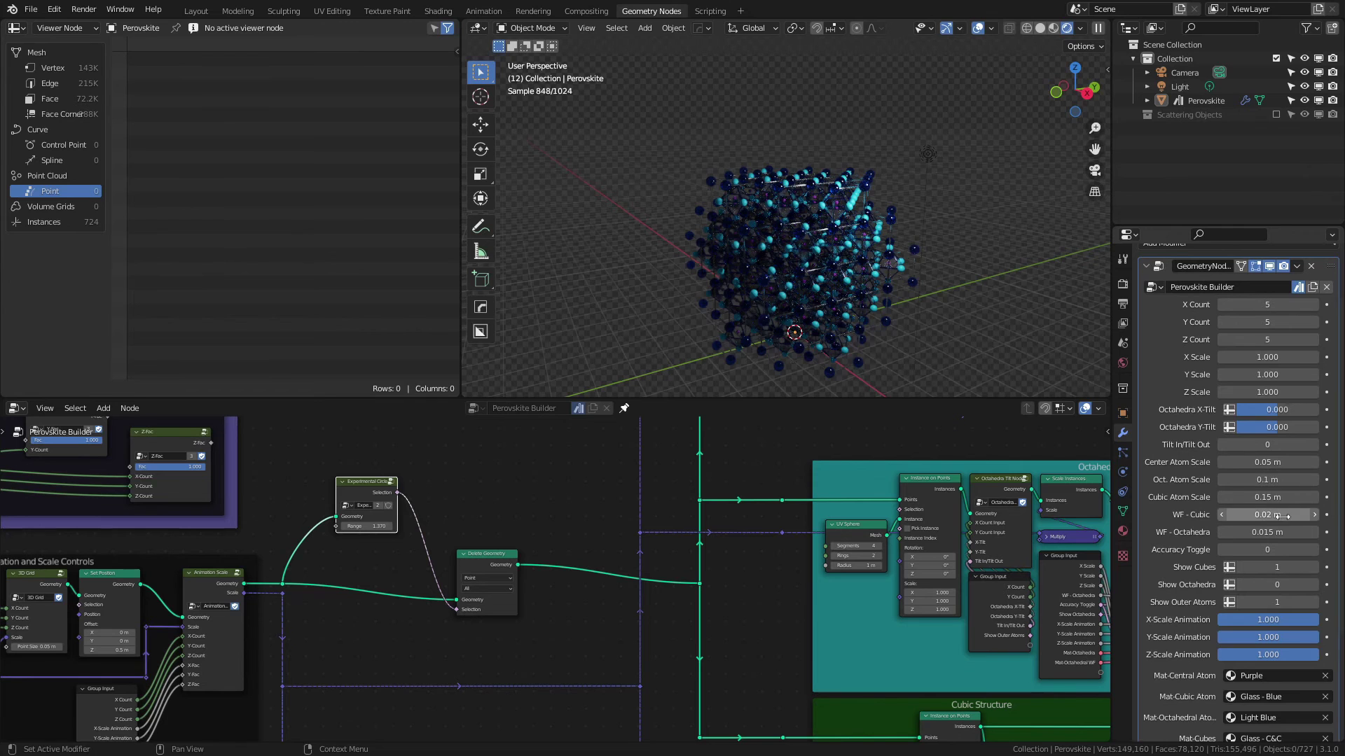
# Set WF - Cubic and WF - Octahedra to 0 m and hide the outer atoms by setting Show Outer Atoms to 0.
pyautogui.moveTo(1285, 518); pyautogui.dragTo(1263, 534)
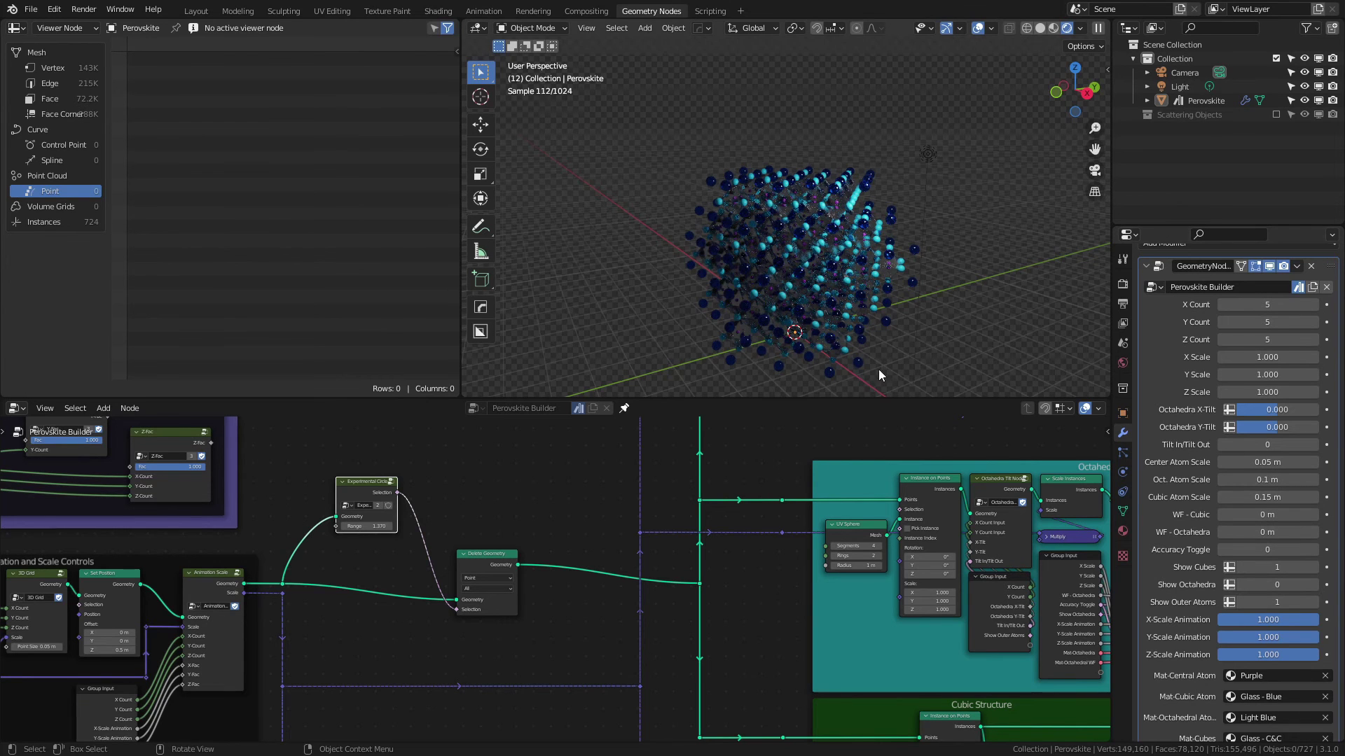
pyautogui.moveTo(1291, 605); pyautogui.dragTo(1269, 606)
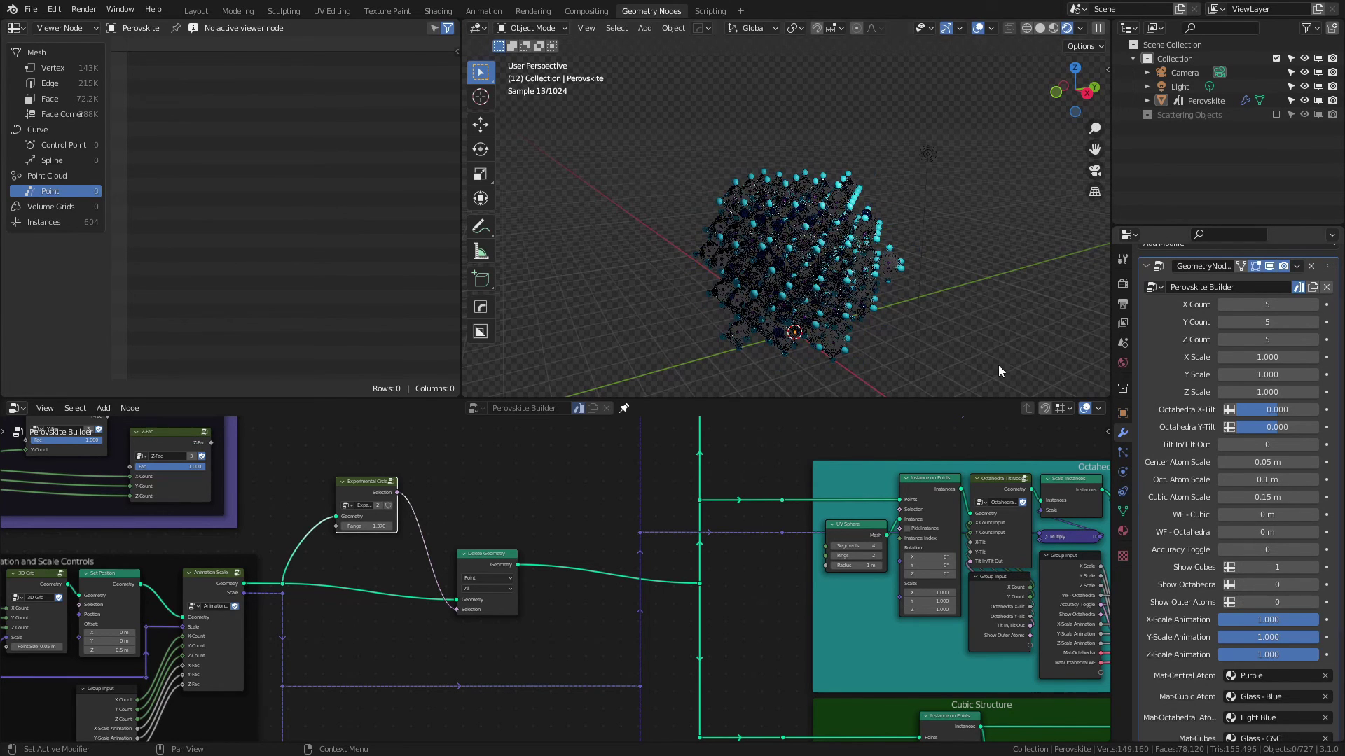
pyautogui.moveTo(922, 239)
pyautogui.mouseDown(button='middle')
pyautogui.moveTo(776, 242)
pyautogui.moveTo(848, 245)
pyautogui.moveTo(921, 185)
pyautogui.mouseUp(button='middle')
pyautogui.scroll(1, 844, 243)
# Switch the 3D viewport to solid shading and raise the circle selection's Range to about 2.3.
pyautogui.press('z')
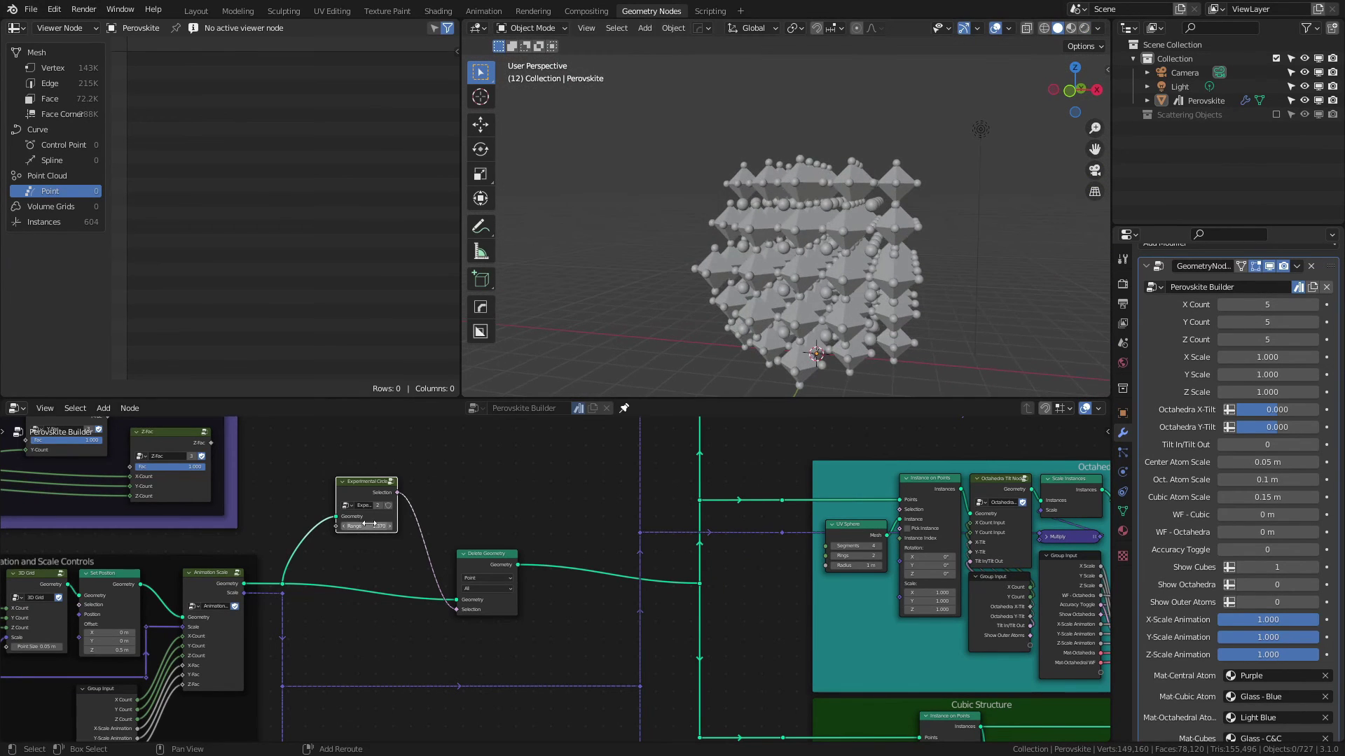
pyautogui.keyDown('shift'); pyautogui.moveTo(366, 526); pyautogui.dragTo(401, 526); pyautogui.keyUp('shift')
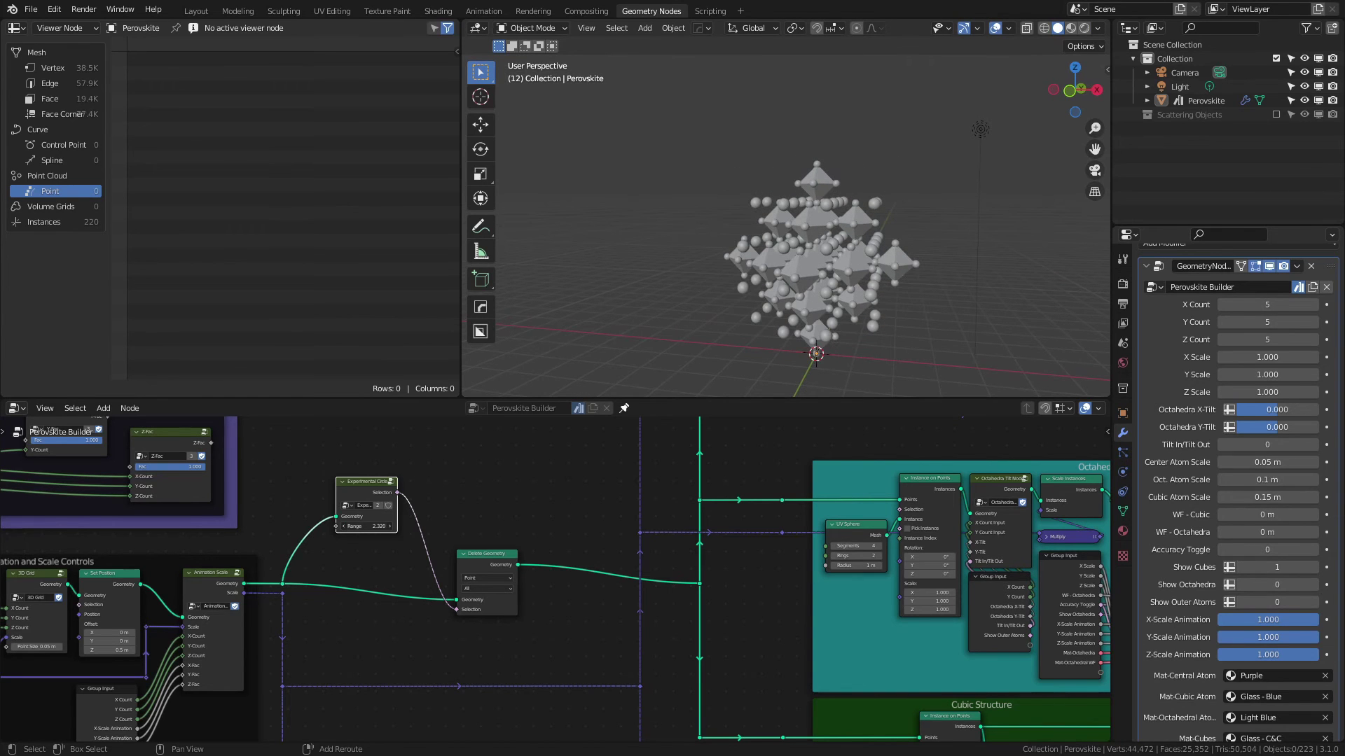
pyautogui.press('`')
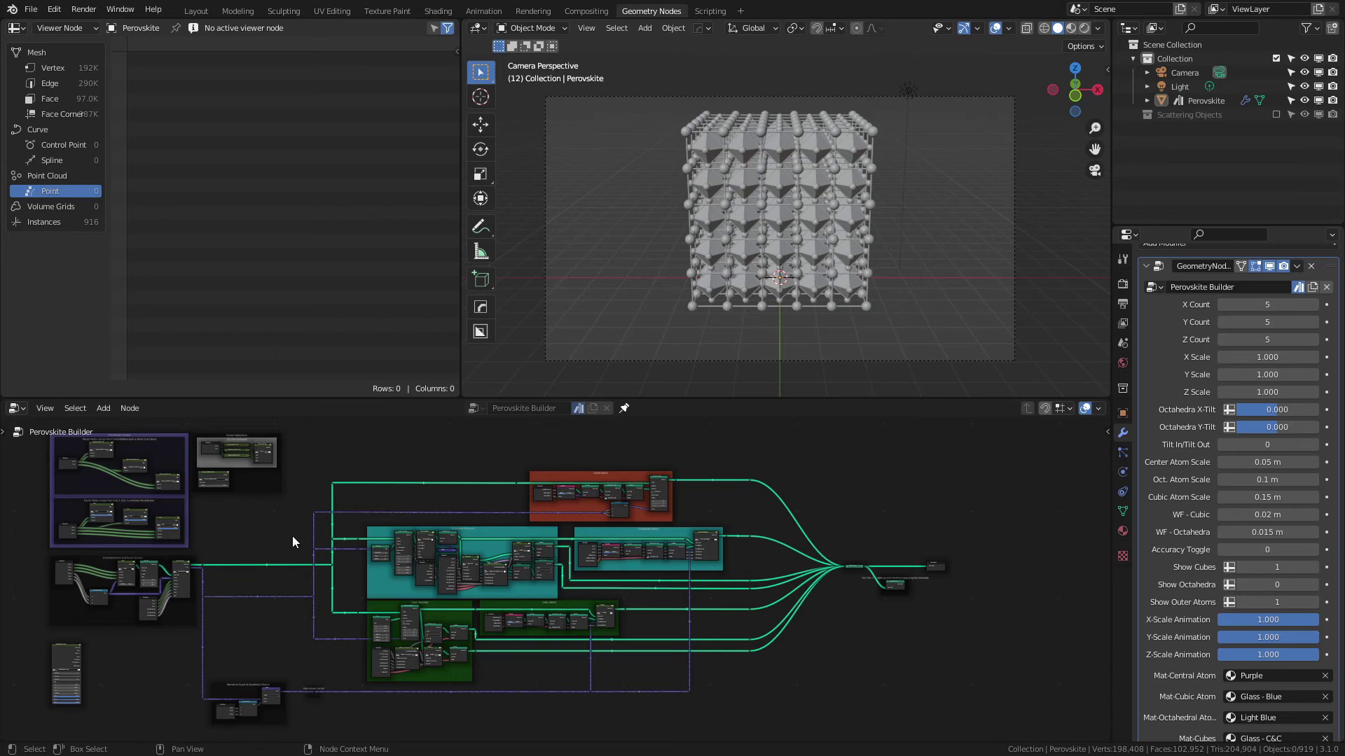
# Flatten and widen the lattice by setting its Z Count to 1 and its X Count to 10.
pyautogui.moveTo(932, 537); pyautogui.dragTo(555, 472, button='middle')
pyautogui.scroll(5, 558, 568)
pyautogui.moveTo(478, 486); pyautogui.dragTo(477, 660, button='middle')
pyautogui.scroll(2, 444, 651)
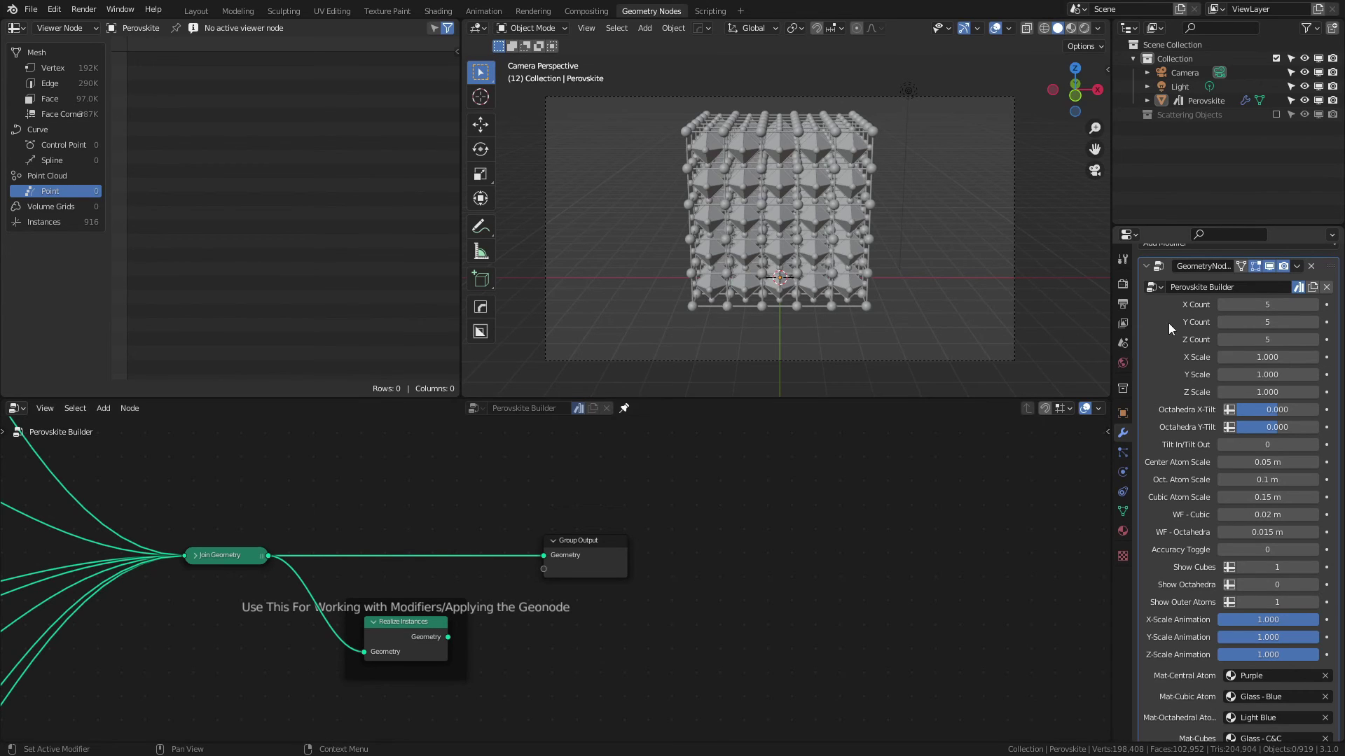
pyautogui.click(1273, 340)
pyautogui.write('1')
pyautogui.press('Return')
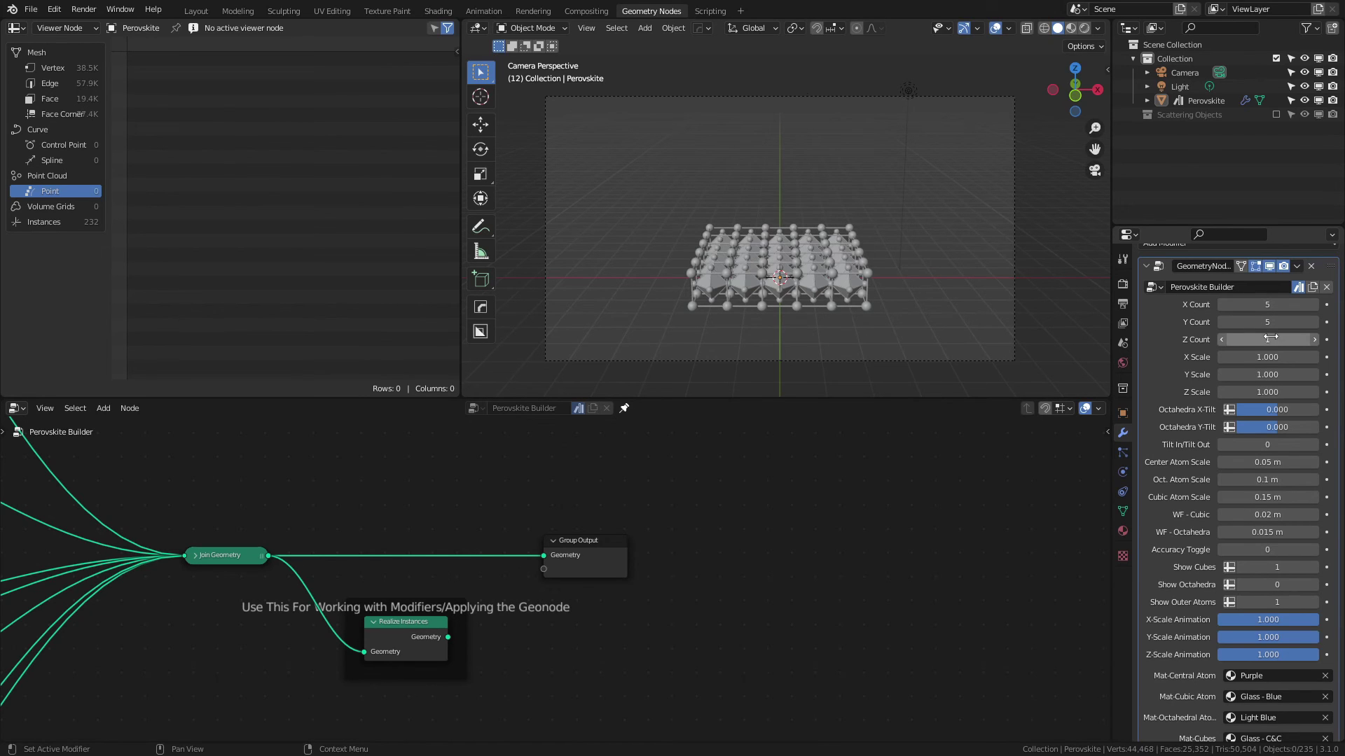
pyautogui.click(1252, 306)
pyautogui.write('10')
pyautogui.press('Return')
# Connect the Realize Instances geometry to the Group Output and add a Simple Deform modifier to the Perovskite object.
pyautogui.moveTo(447, 638); pyautogui.dragTo(544, 555)
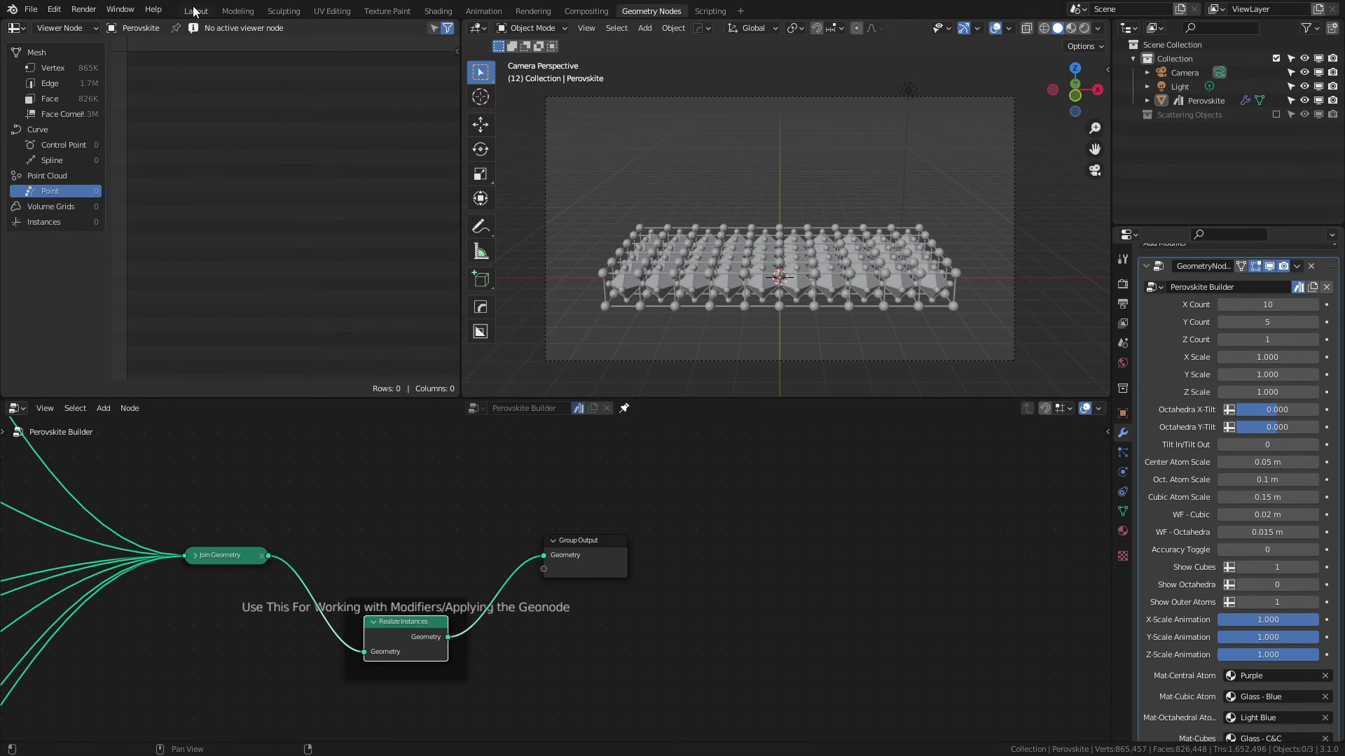
pyautogui.click(1146, 267)
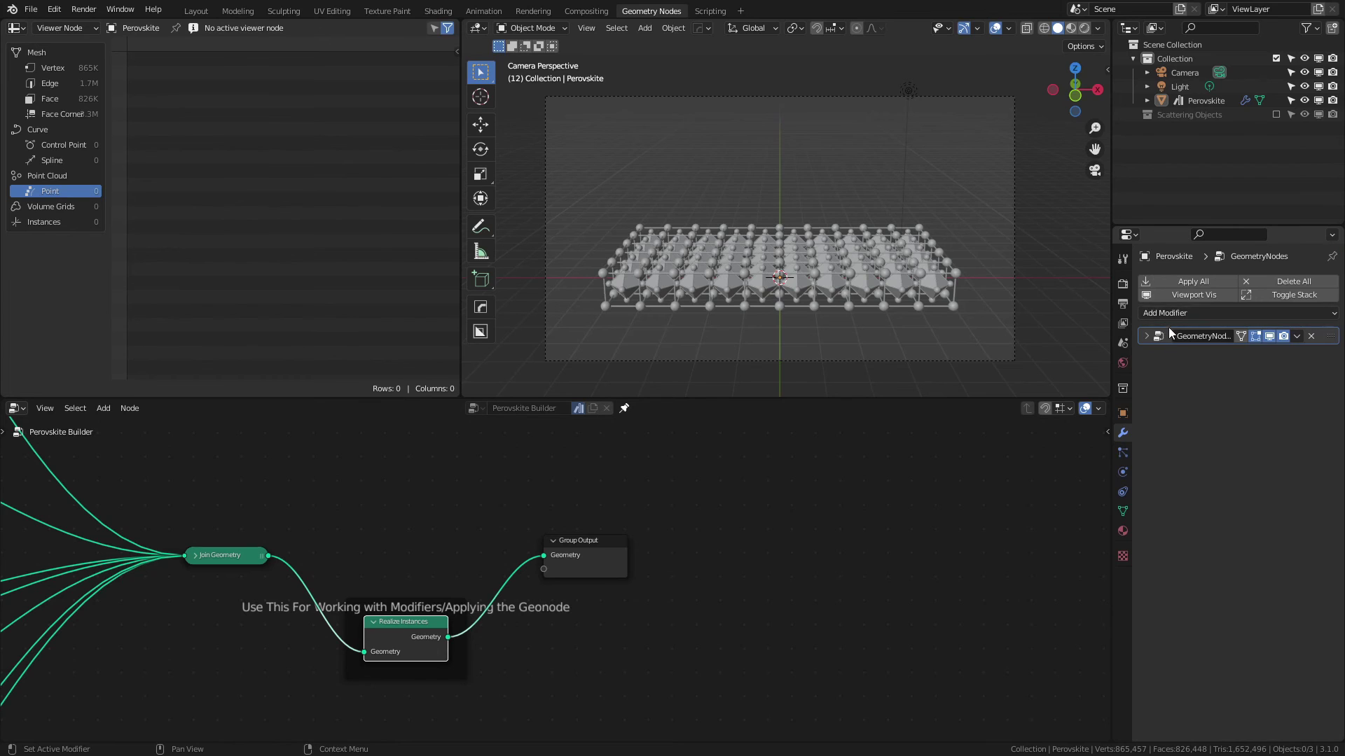
pyautogui.click(1171, 313)
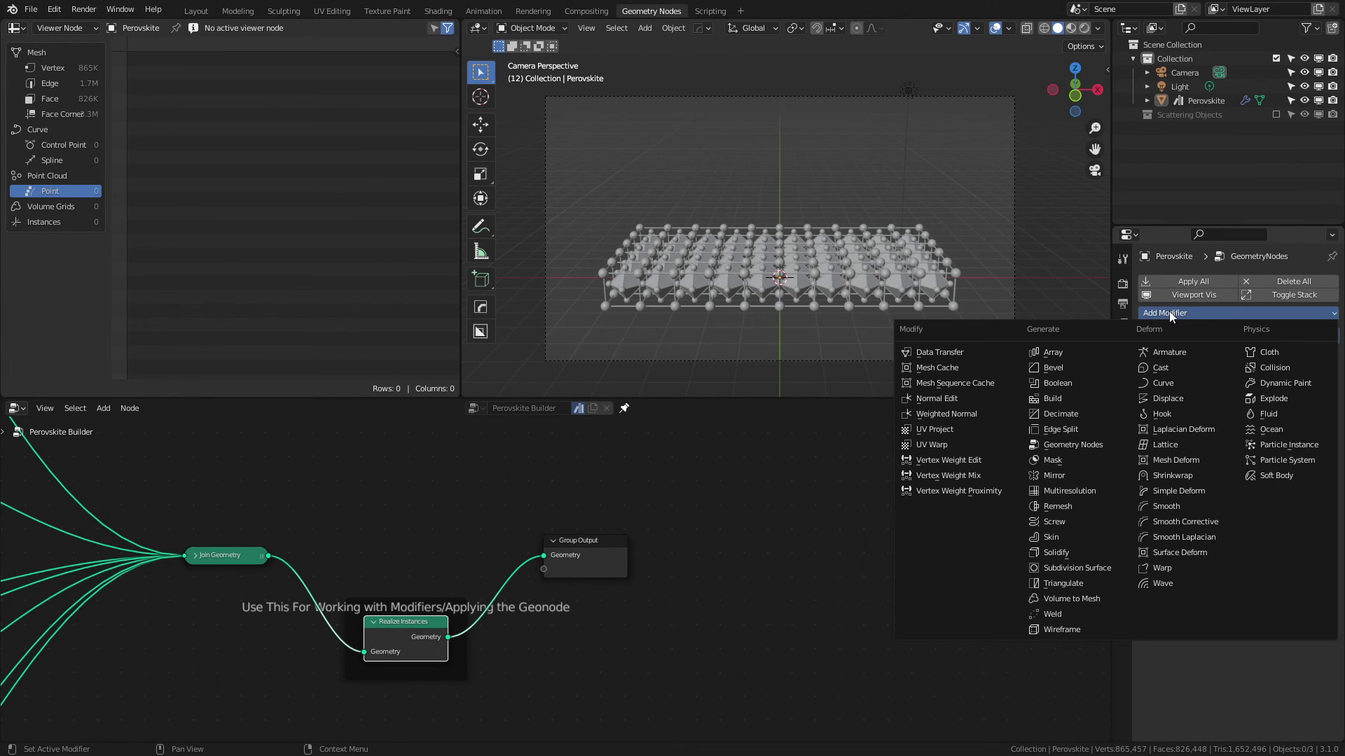
pyautogui.click(1187, 487)
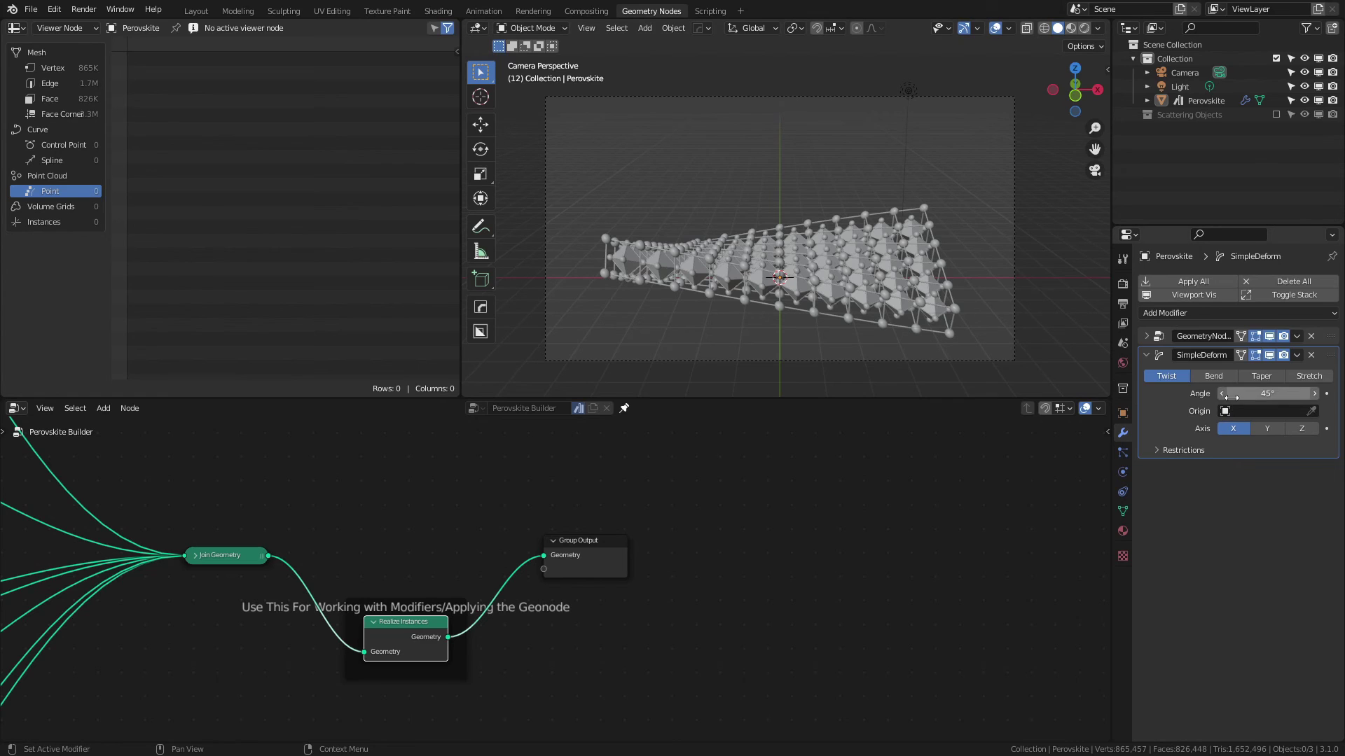
# Bypass Realize Instances by linking Join Geometry straight to the Group Output, and reconnect Realize Instances to it.
pyautogui.moveTo(265, 556); pyautogui.dragTo(544, 556)
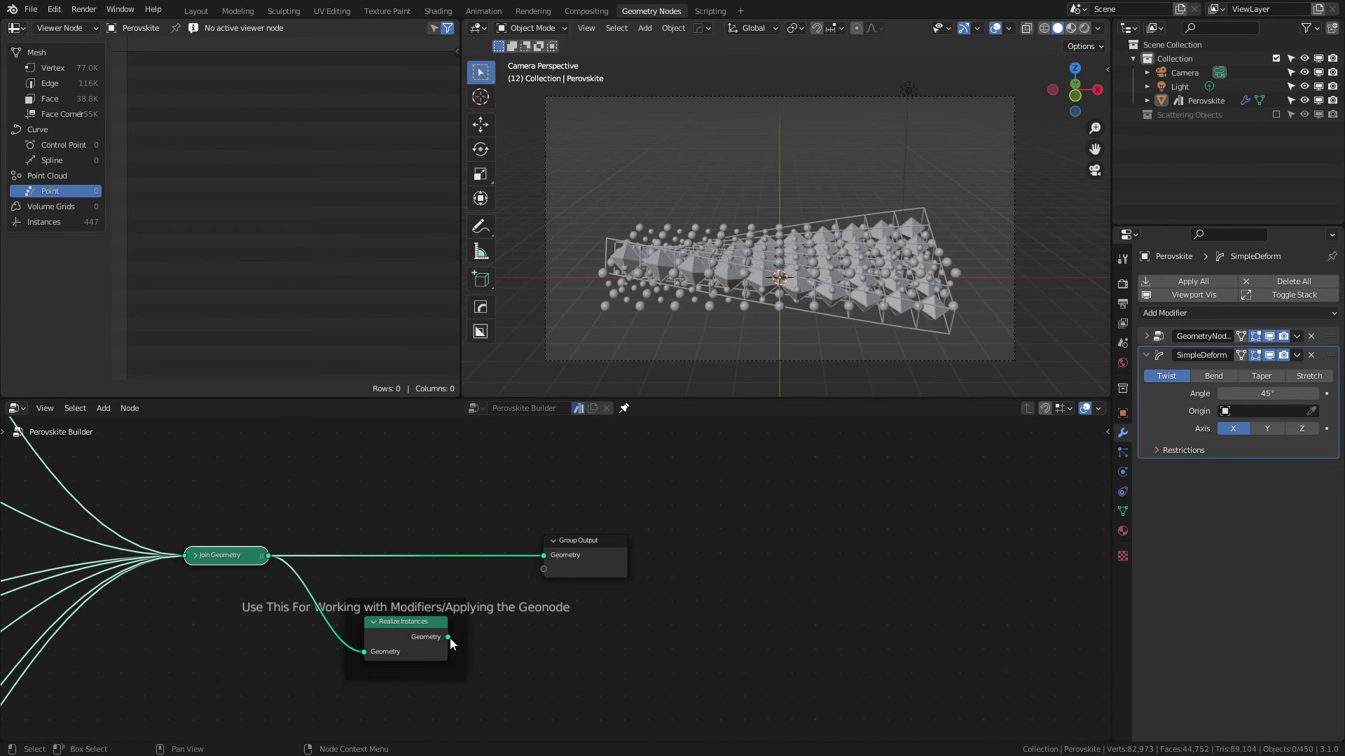
pyautogui.moveTo(448, 637); pyautogui.dragTo(545, 556)
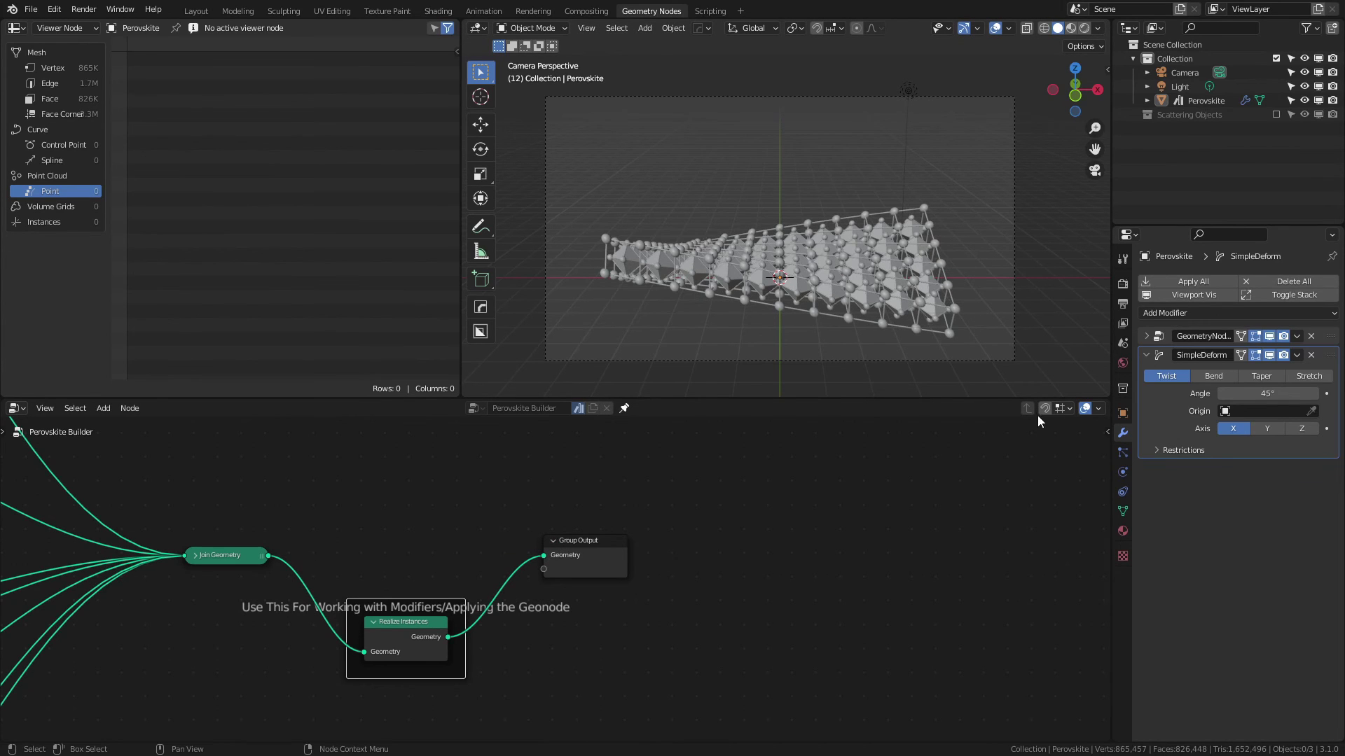
# Switch the Simple Deform to Bend and add an Empty rotated 90° about the X axis.
pyautogui.click(1212, 377)
pyautogui.moveTo(981, 294); pyautogui.dragTo(706, 291, button='middle')
pyautogui.hotkey('shift', 'a')
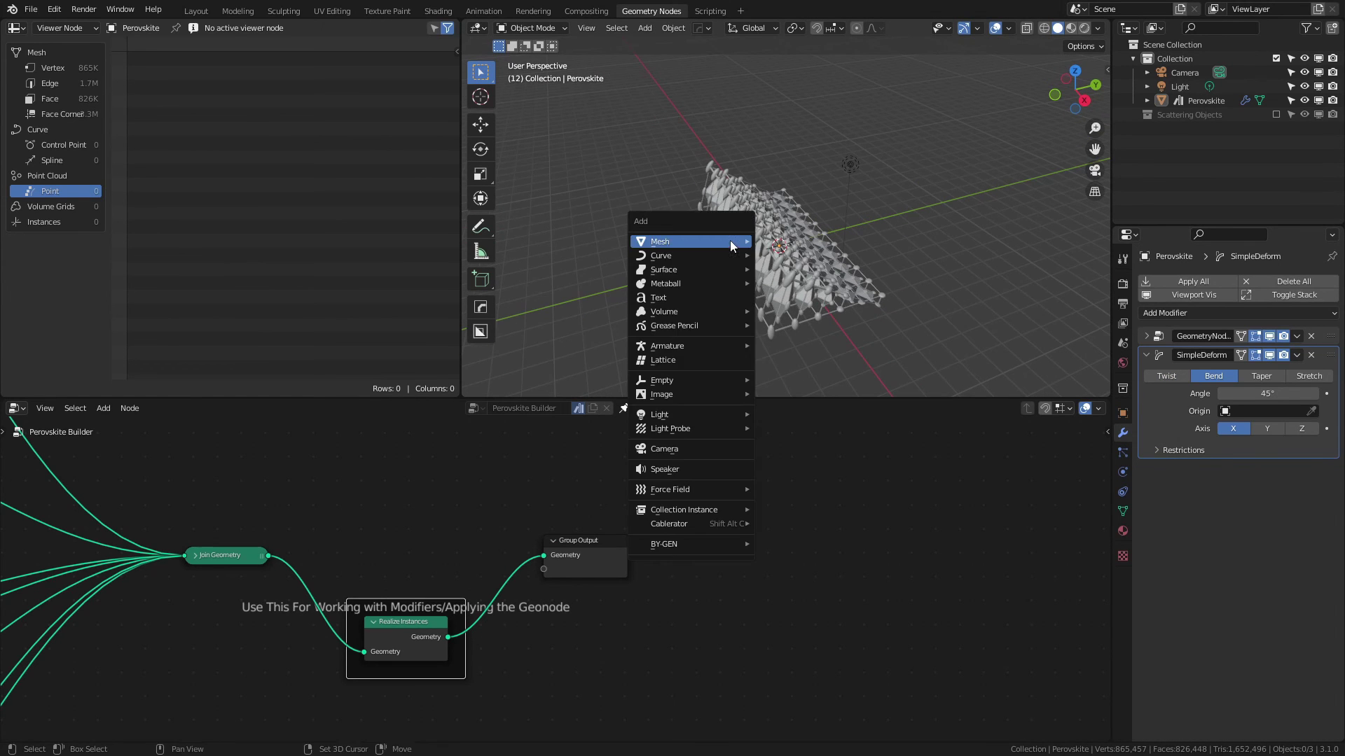
pyautogui.moveTo(678, 382)
pyautogui.click(800, 378)
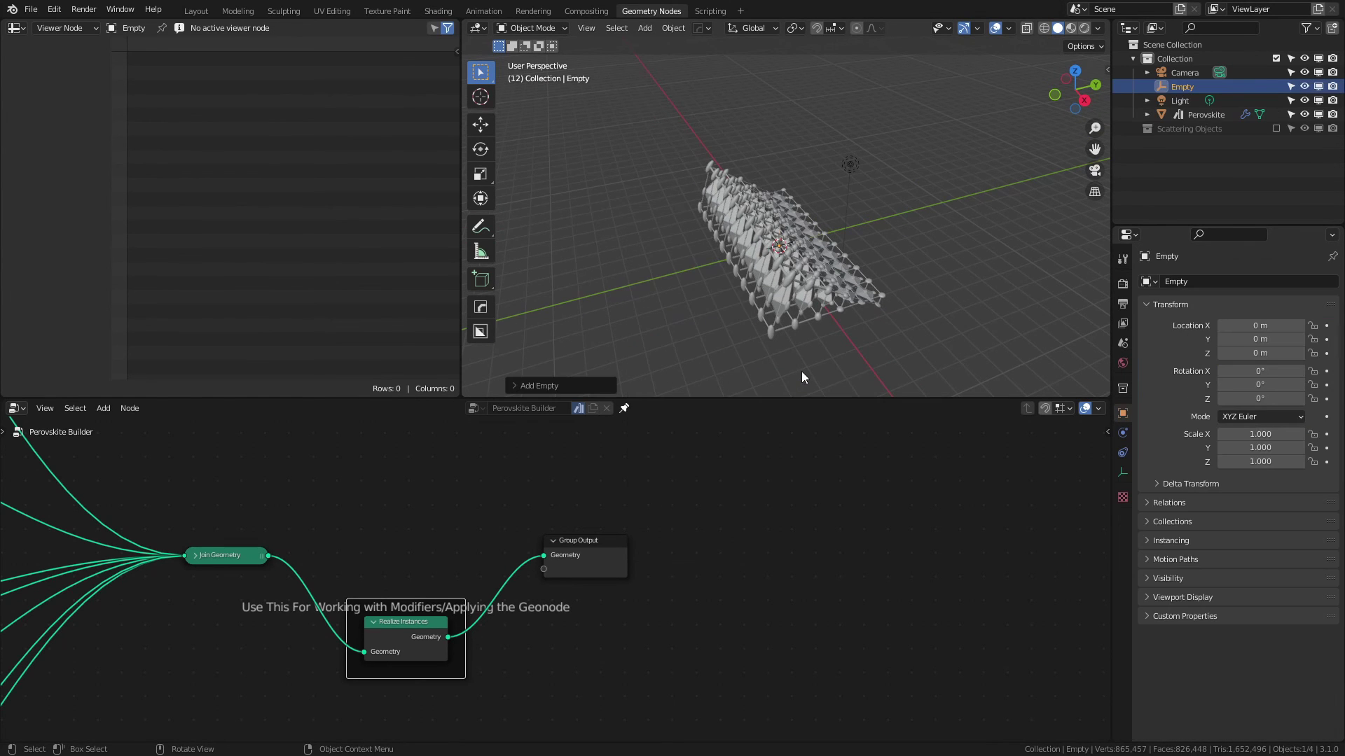
pyautogui.write('rx90')
pyautogui.press('Return')
# Assign the Empty as the Origin of the Perovskite's bend and bring the bend angle to about -157°.
pyautogui.click(813, 316)
pyautogui.click(1253, 411)
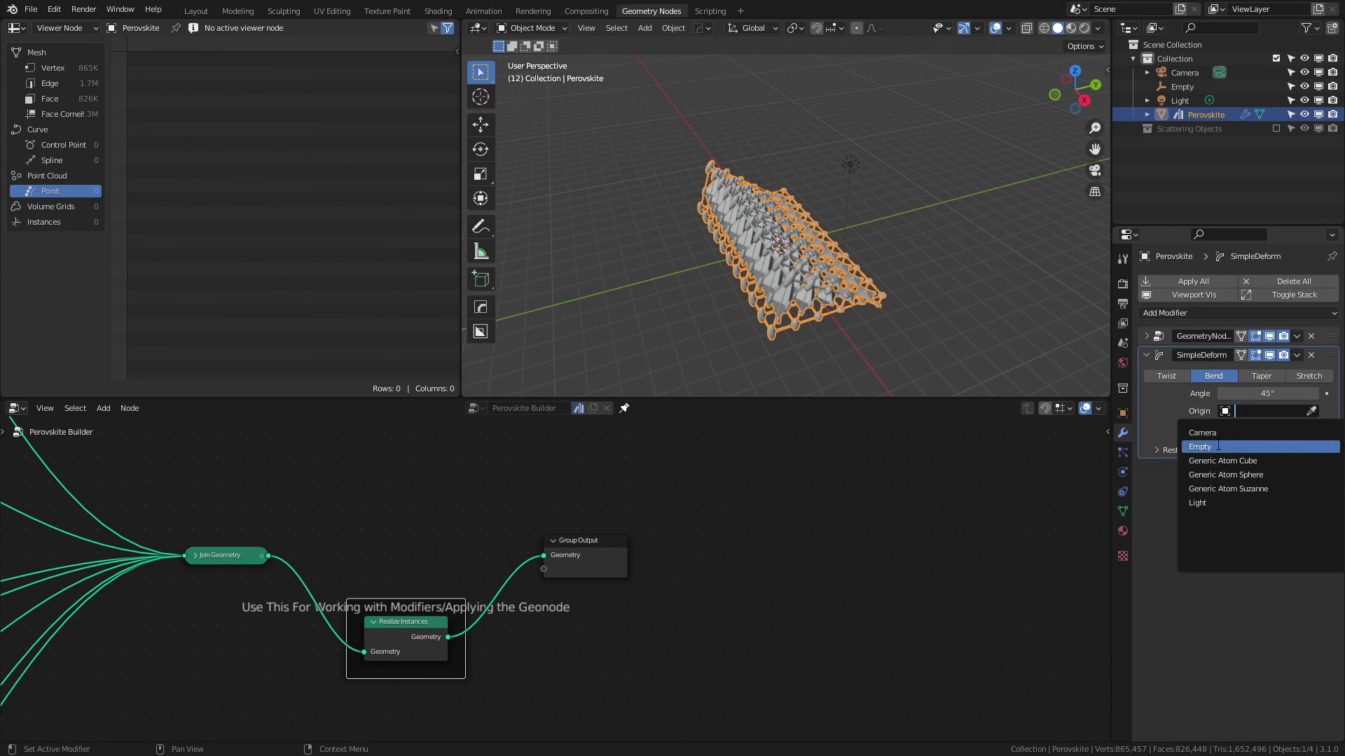
pyautogui.click(1217, 446)
pyautogui.moveTo(865, 265); pyautogui.dragTo(947, 194, button='middle')
pyautogui.scroll(4, 936, 244)
pyautogui.moveTo(1254, 393); pyautogui.dragTo(1218, 393)
pyautogui.scroll(-5, 1041, 310)
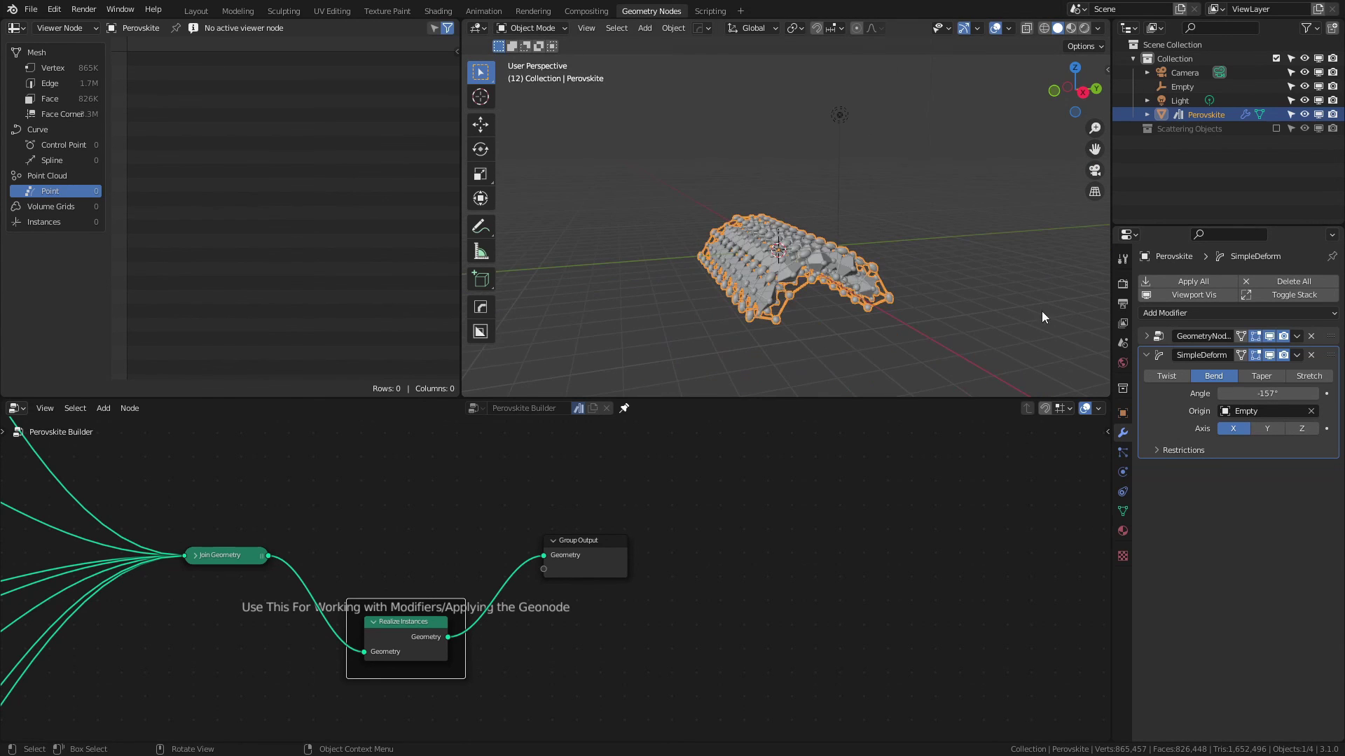
# Reset the bend angle to 15°, change the bend axis to Z, and increase the angle to about 37.4°.
pyautogui.click(1303, 396)
pyautogui.write('15')
pyautogui.press('Return')
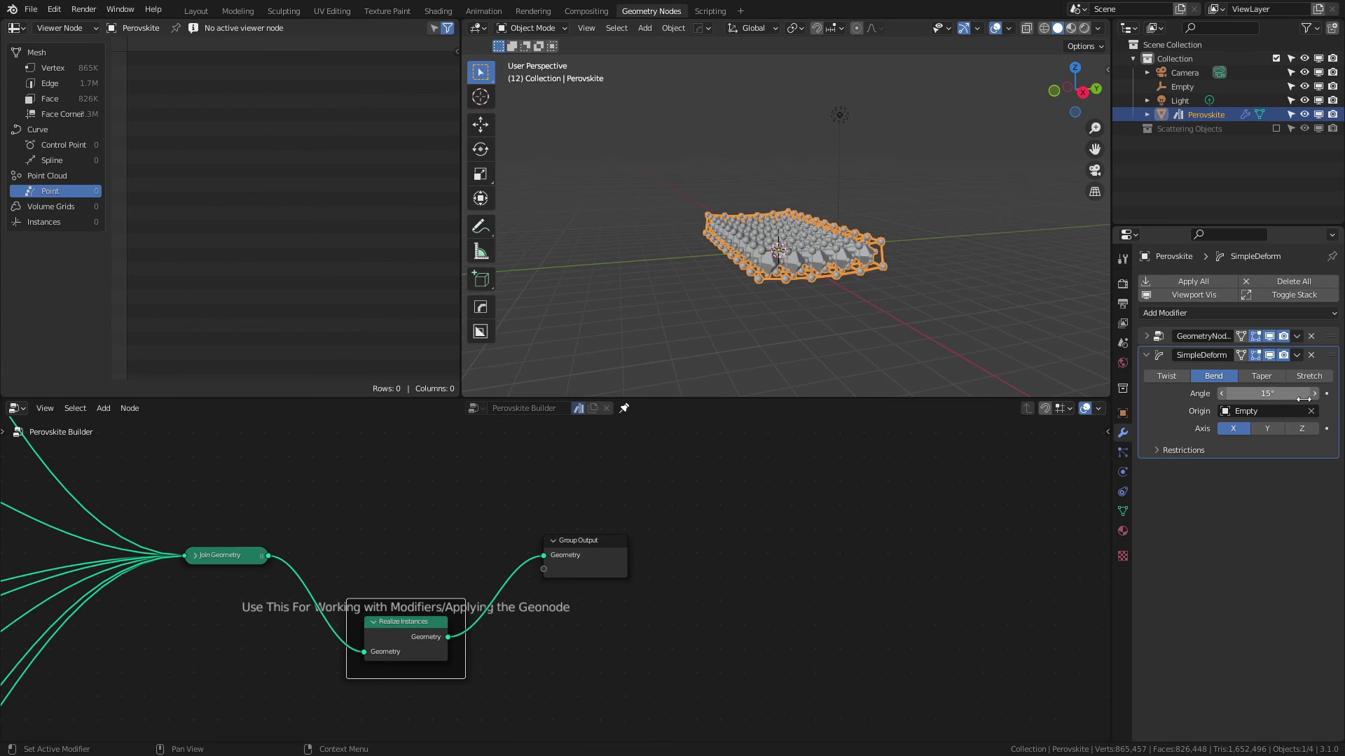
pyautogui.click(1301, 427)
pyautogui.moveTo(1015, 294)
pyautogui.mouseDown(button='middle')
pyautogui.moveTo(947, 257)
pyautogui.moveTo(1008, 287)
pyautogui.mouseUp(button='middle')
pyautogui.moveTo(1266, 393)
pyautogui.mouseDown()
pyautogui.moveTo(1291, 393)
pyautogui.moveTo(1272, 393)
pyautogui.mouseUp()
pyautogui.click(972, 267)
pyautogui.moveTo(971, 266); pyautogui.dragTo(897, 208, button='middle')
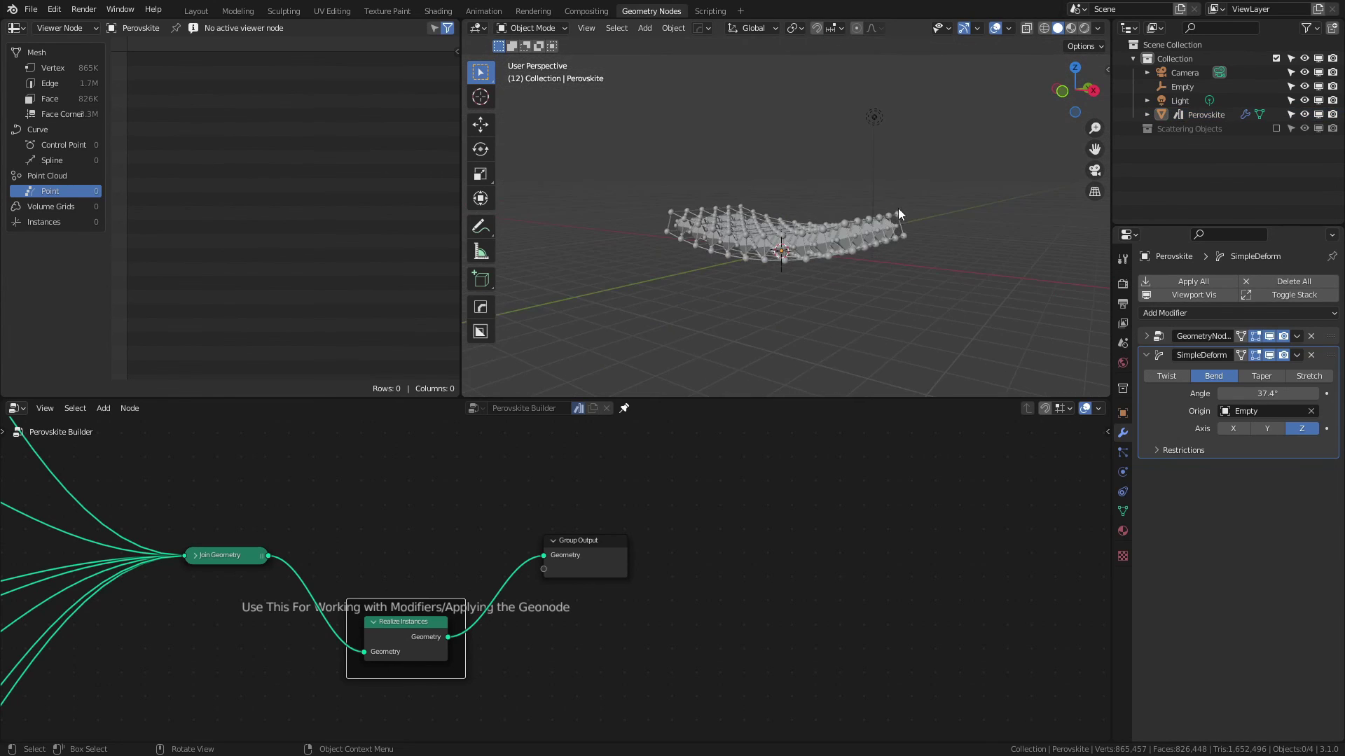
pyautogui.scroll(3, 909, 248)
# Expand the geometry nodes modifier, try the bent lattice with a Z Count of 4, and return the count to 1.
pyautogui.click(1146, 336)
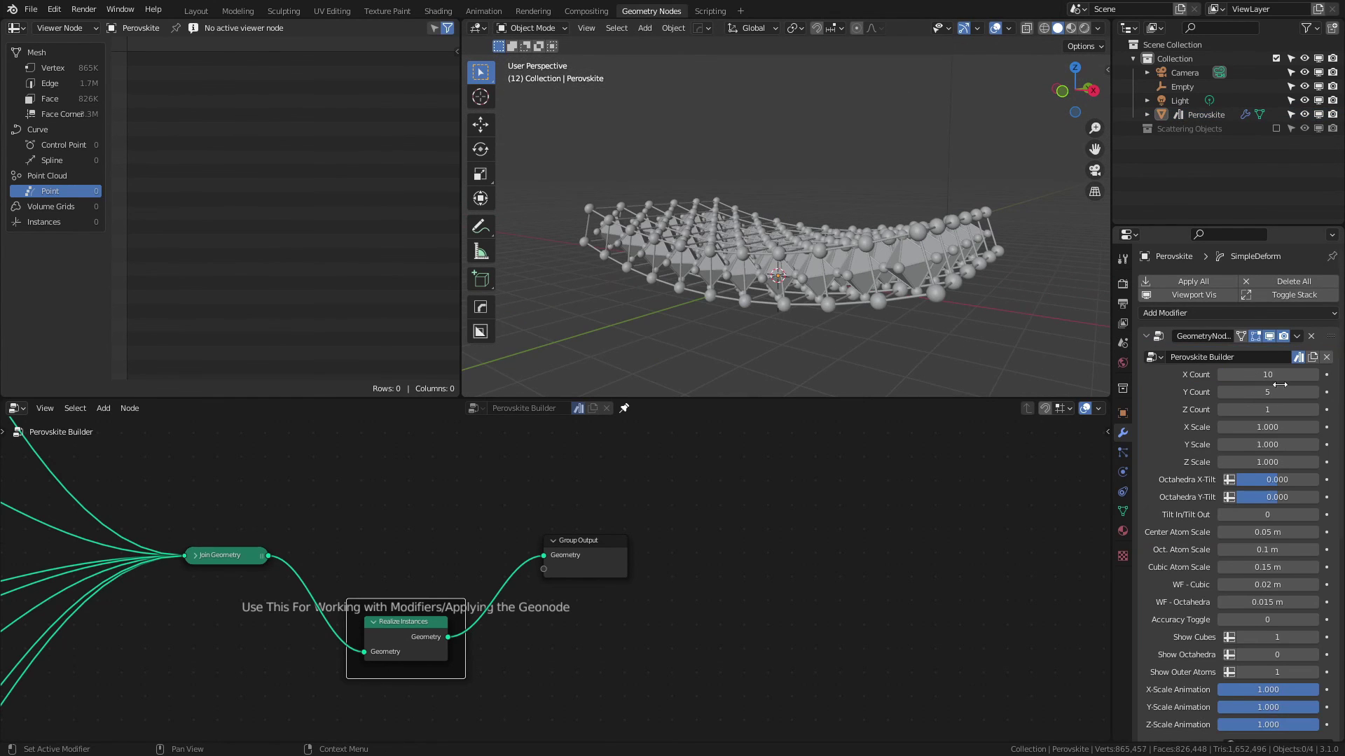
pyautogui.click(1314, 410)
pyautogui.click(1314, 410)
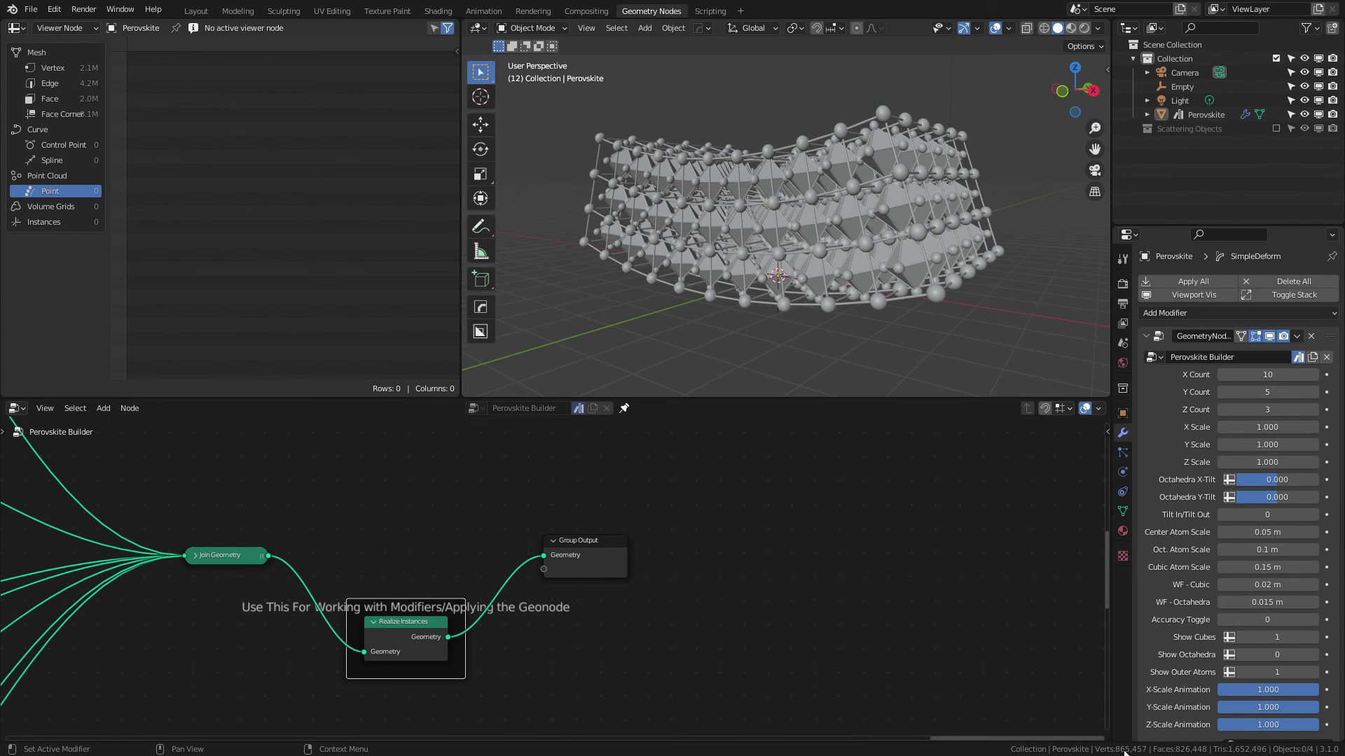
pyautogui.click(1315, 410)
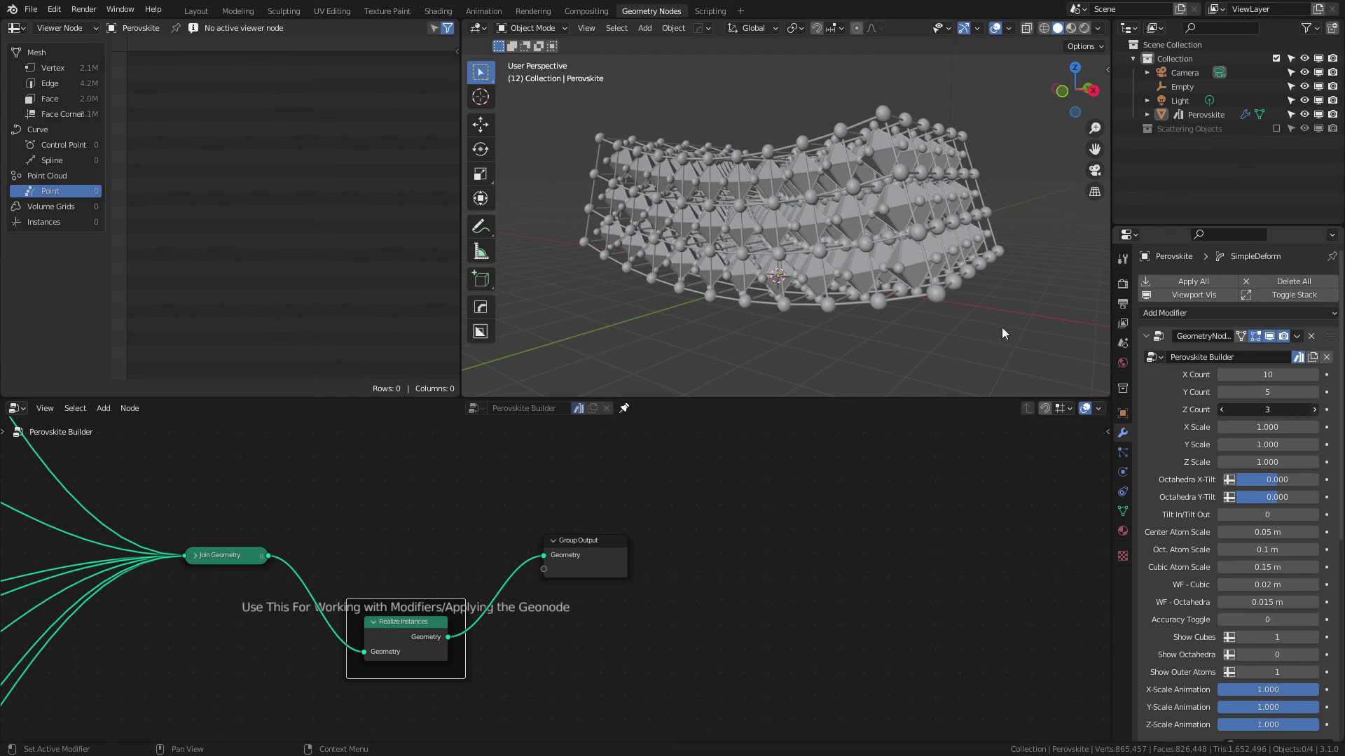
pyautogui.click(1263, 407)
pyautogui.write('1')
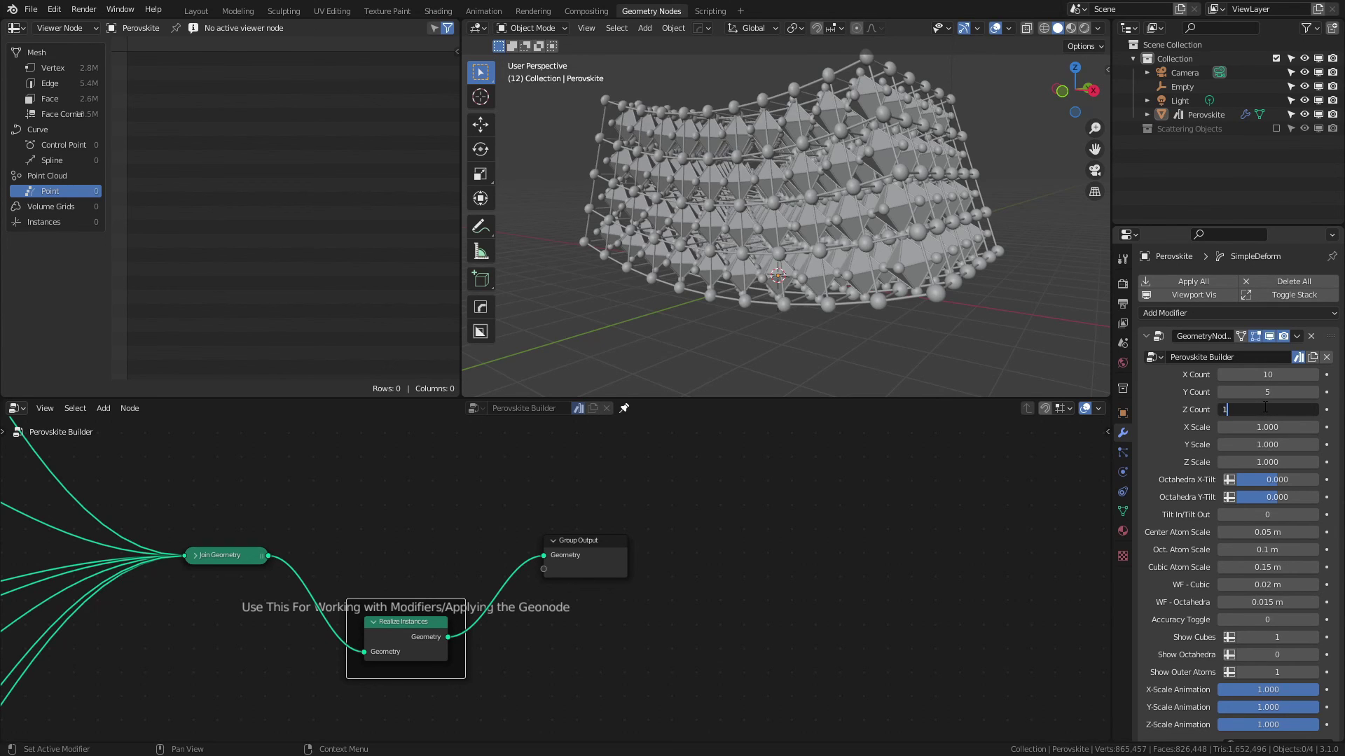
pyautogui.press('Return')
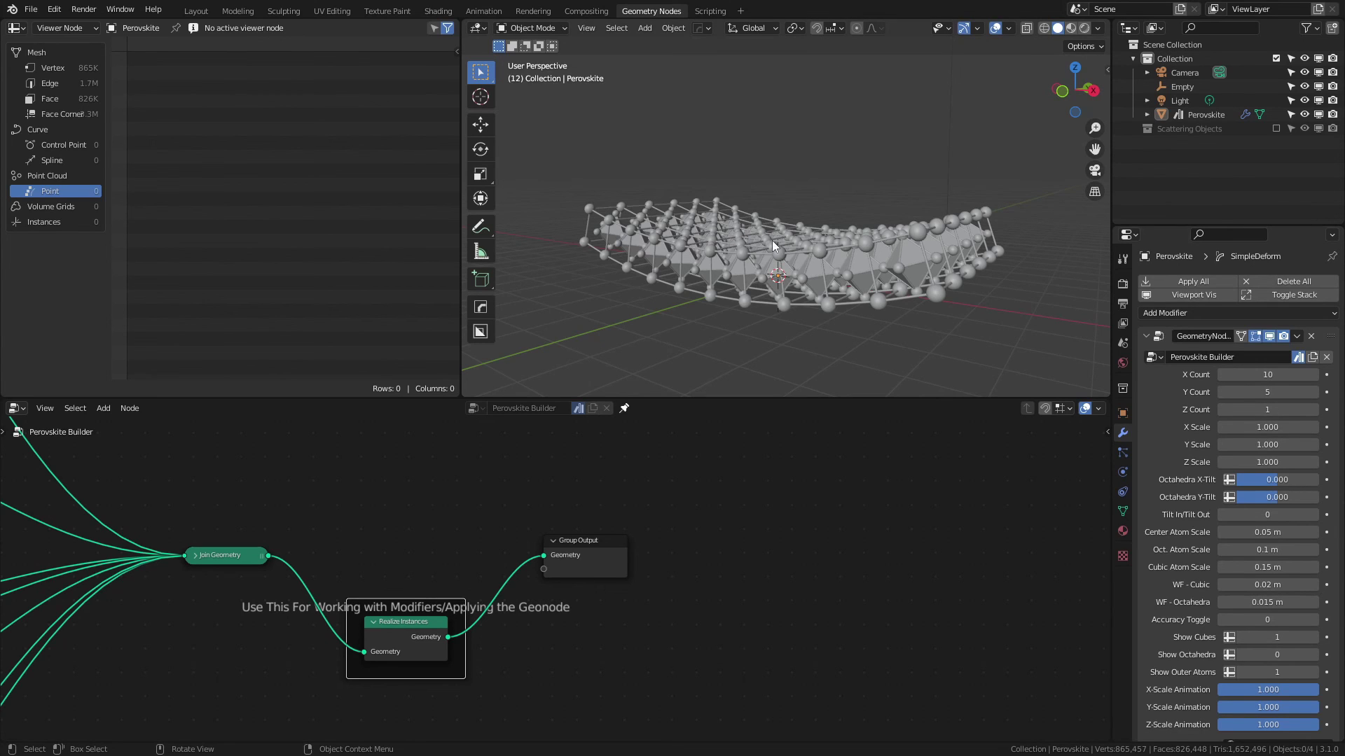